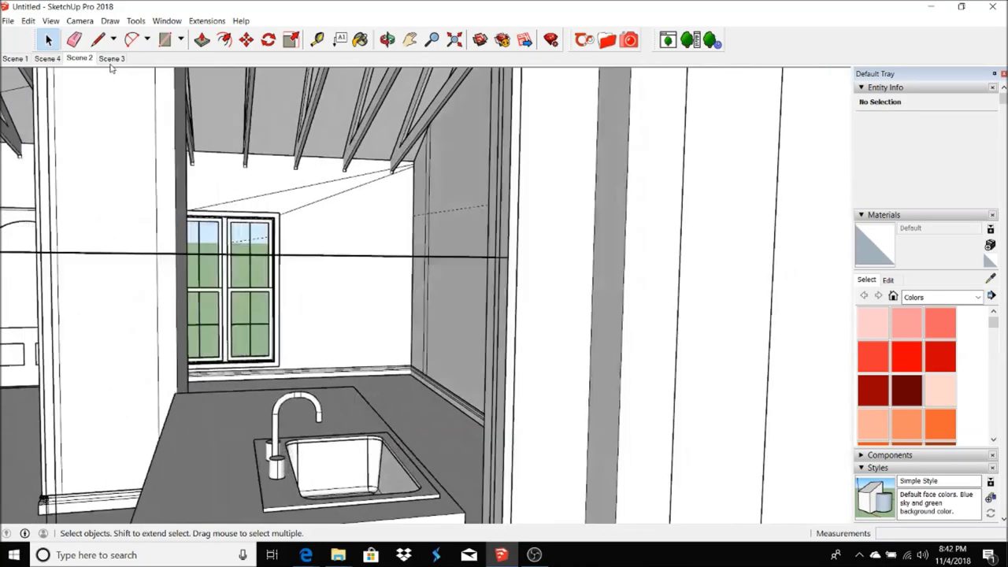
# Cycle through the saved Scene 3, Scene 2, Scene 4 and Scene 2 views
pyautogui.click(111, 61)
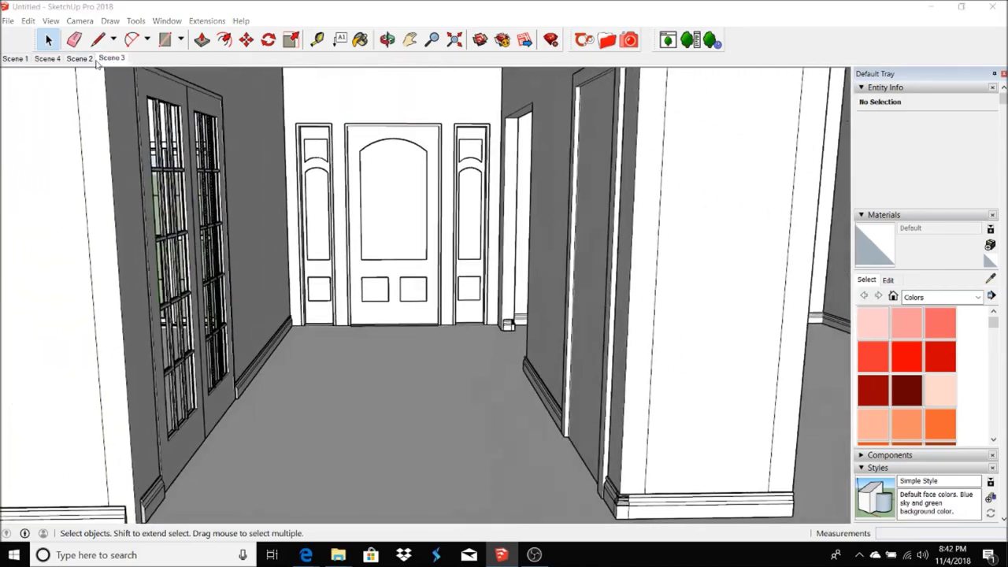
pyautogui.click(80, 59)
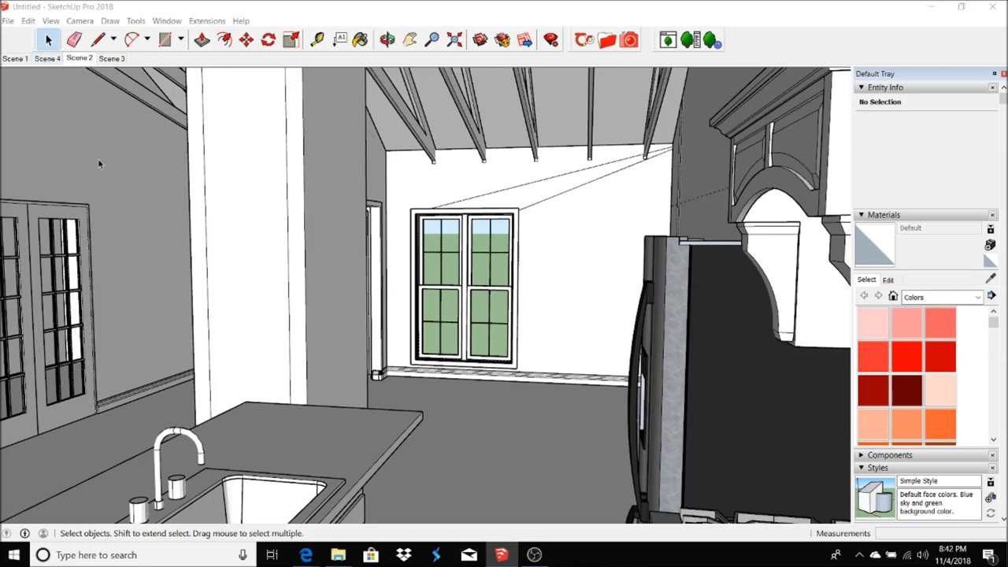
pyautogui.click(46, 58)
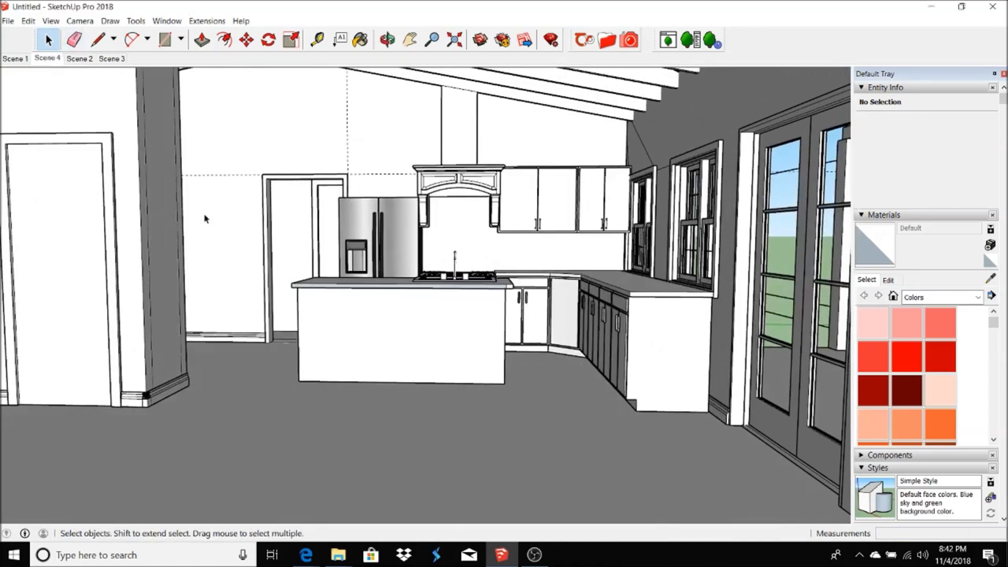
pyautogui.click(78, 59)
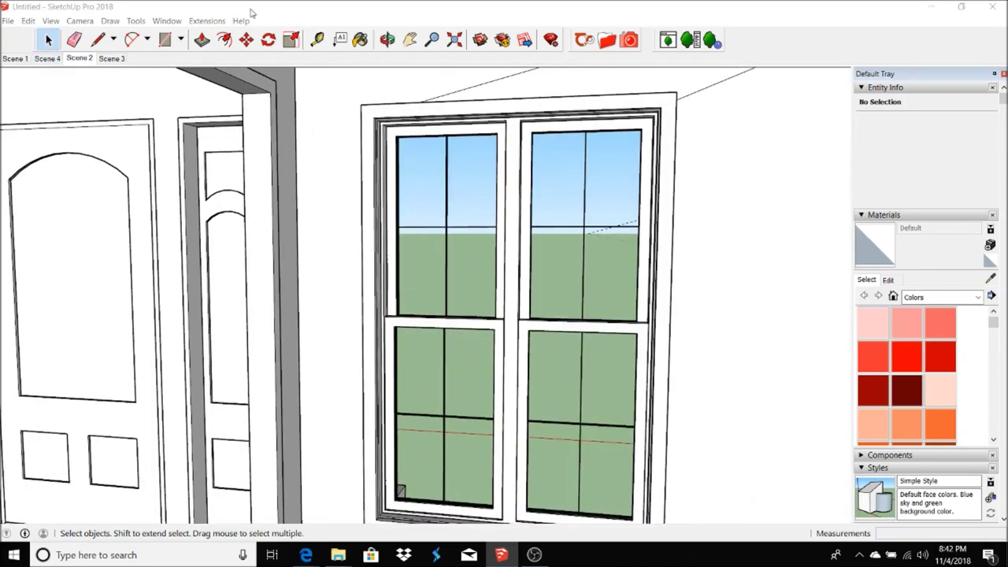
# Orbit and zoom around the house exterior, then return to the Scene 4 view
pyautogui.click(387, 39)
pyautogui.moveTo(472, 108); pyautogui.dragTo(285, 92)
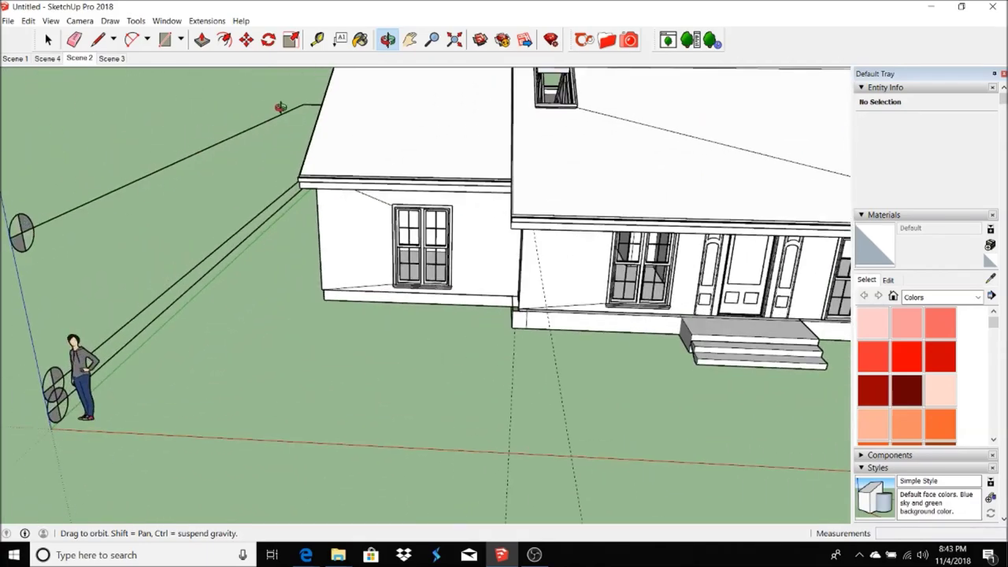
pyautogui.scroll(-3, 275, 106)
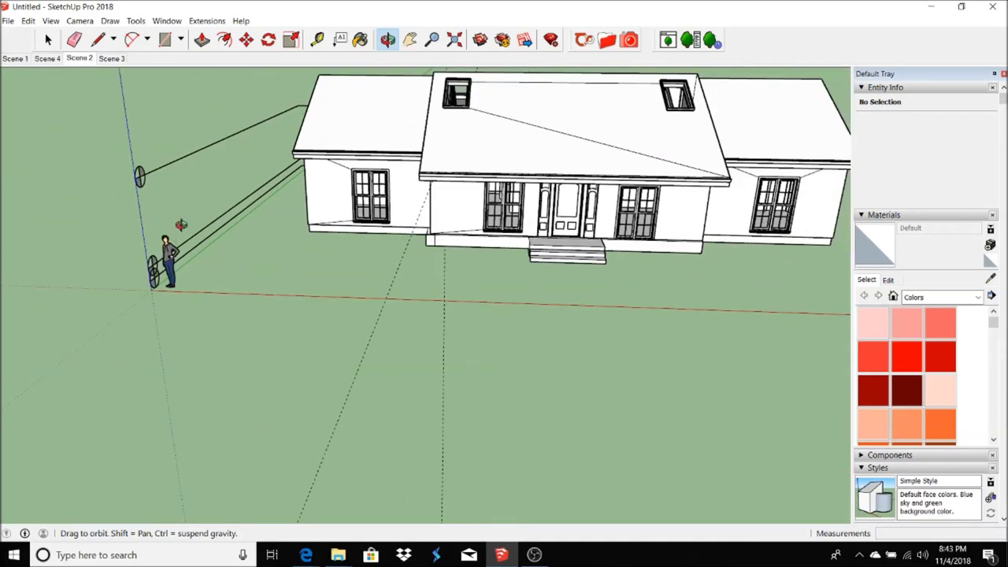
pyautogui.scroll(-2, 520, 83)
pyautogui.scroll(5, 536, 157)
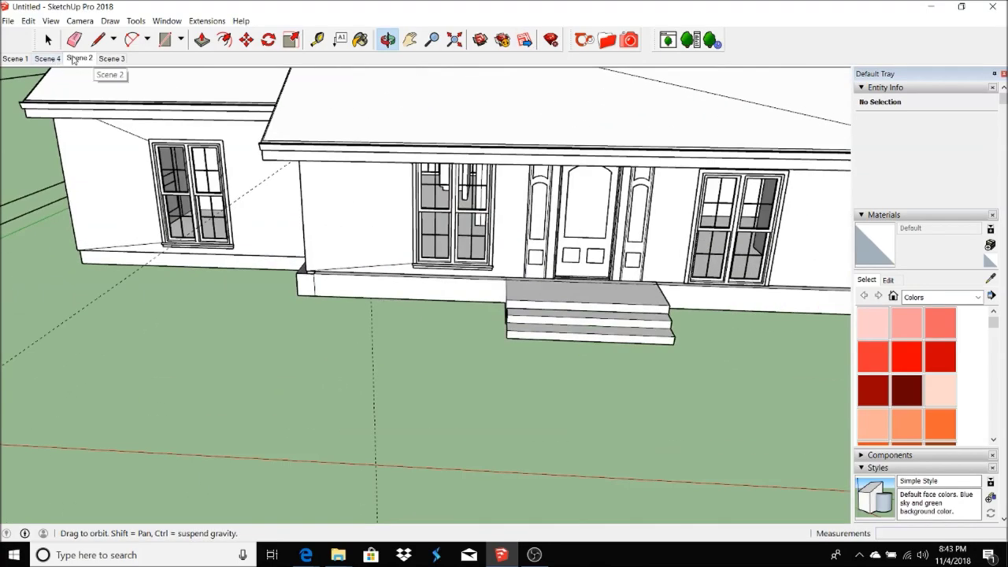
pyautogui.click(76, 59)
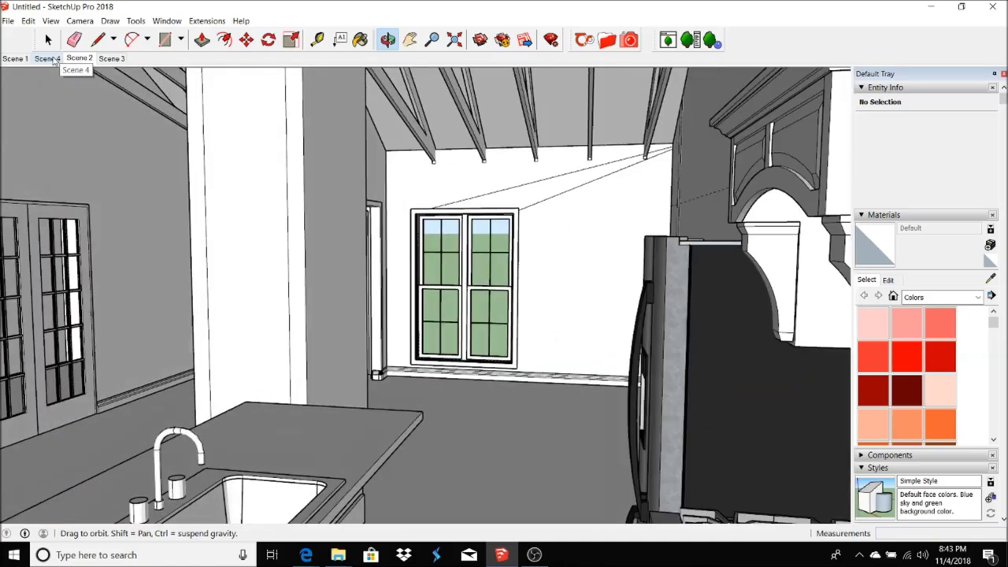
pyautogui.click(52, 59)
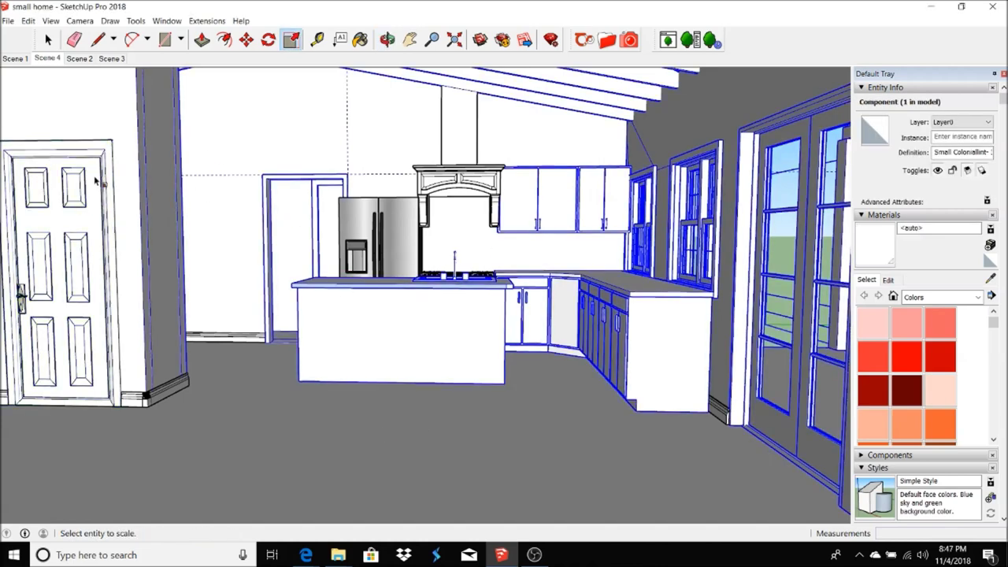
# Switch to the Select tool and restore the Scene 4 kitchen view with island and cabinets
pyautogui.click(48, 40)
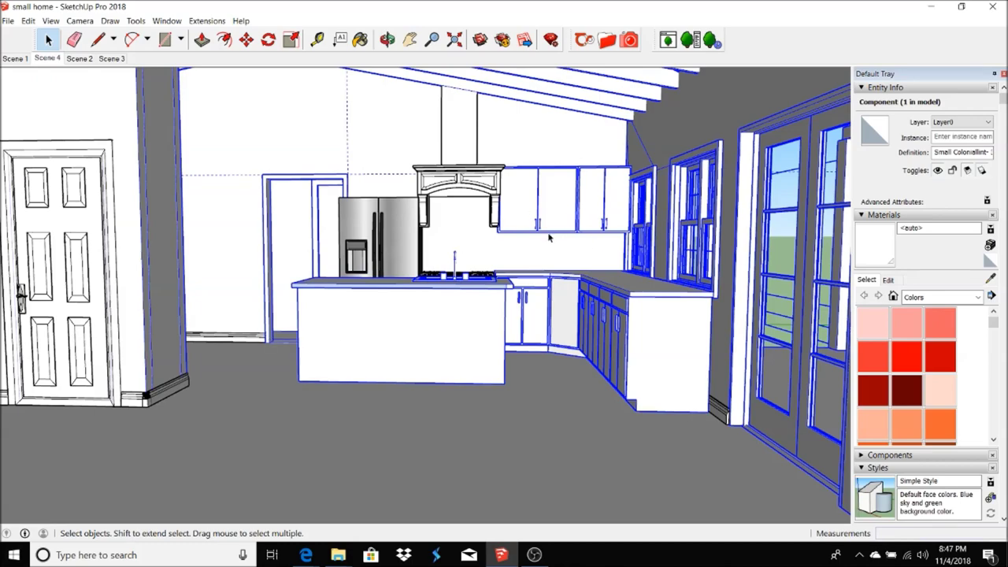
pyautogui.scroll(-6, 549, 237)
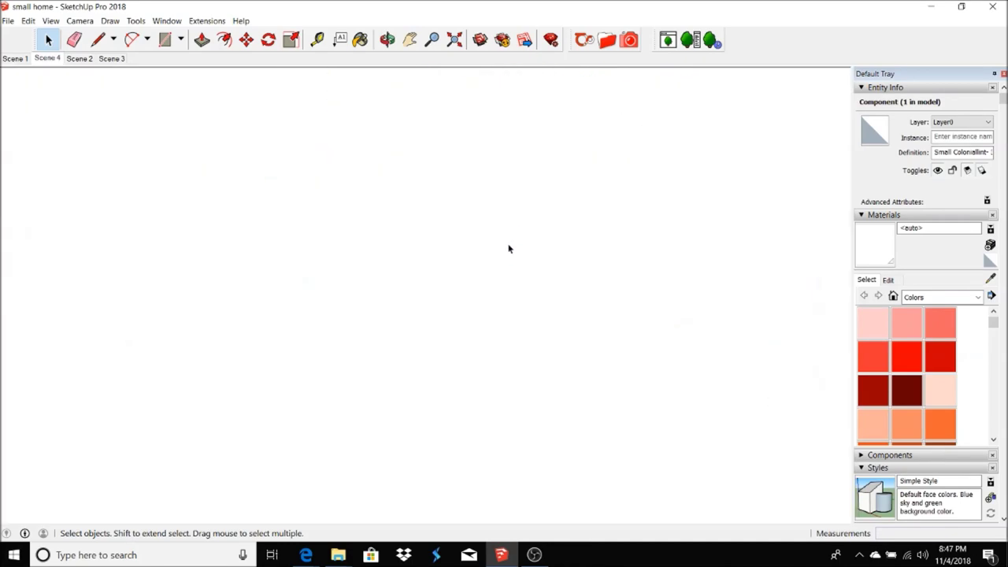
pyautogui.click(47, 59)
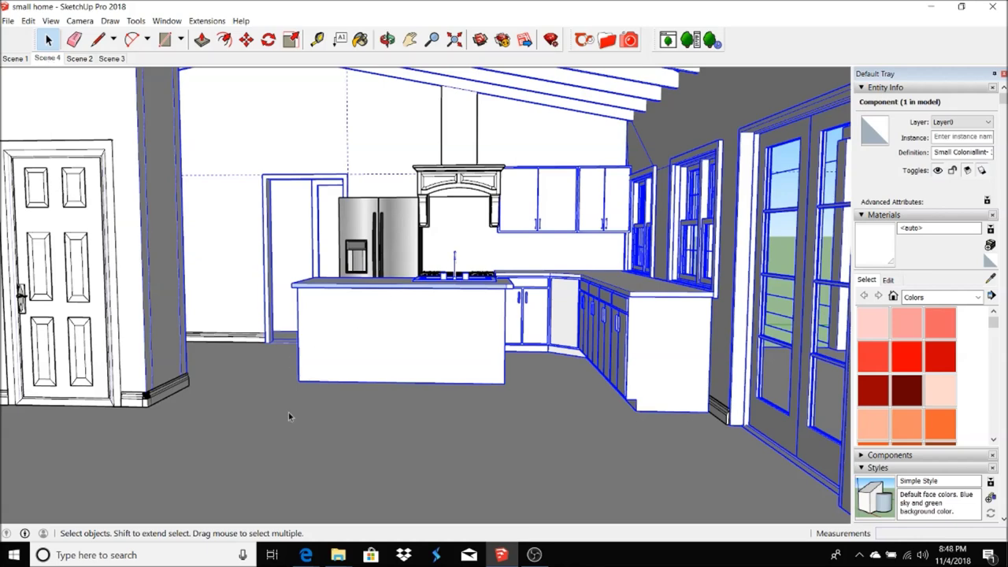
# Select the floor and load ipz_short_board_nailed_brown from Thea's Online Repository Wood (11-20)
pyautogui.click(270, 391)
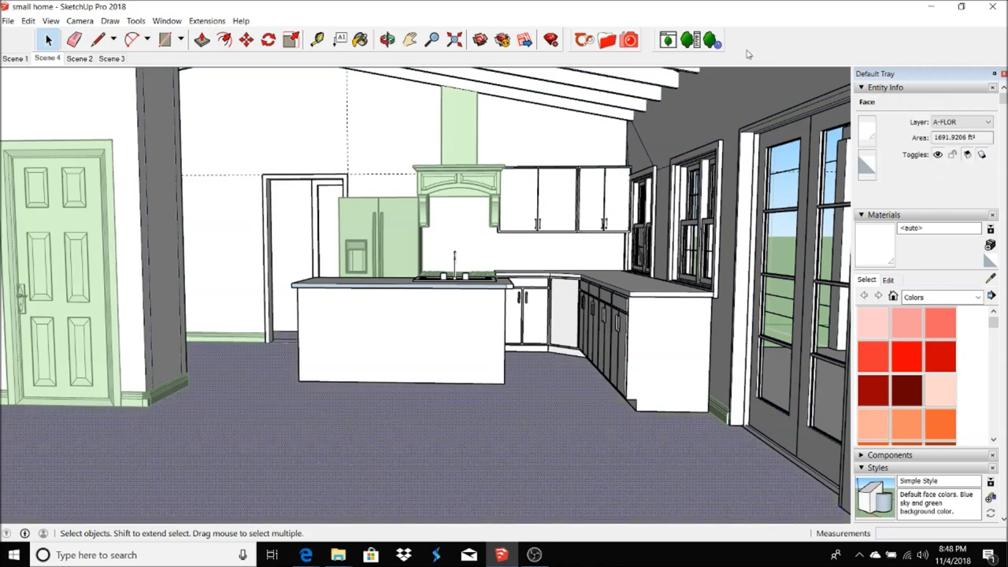
pyautogui.click(667, 39)
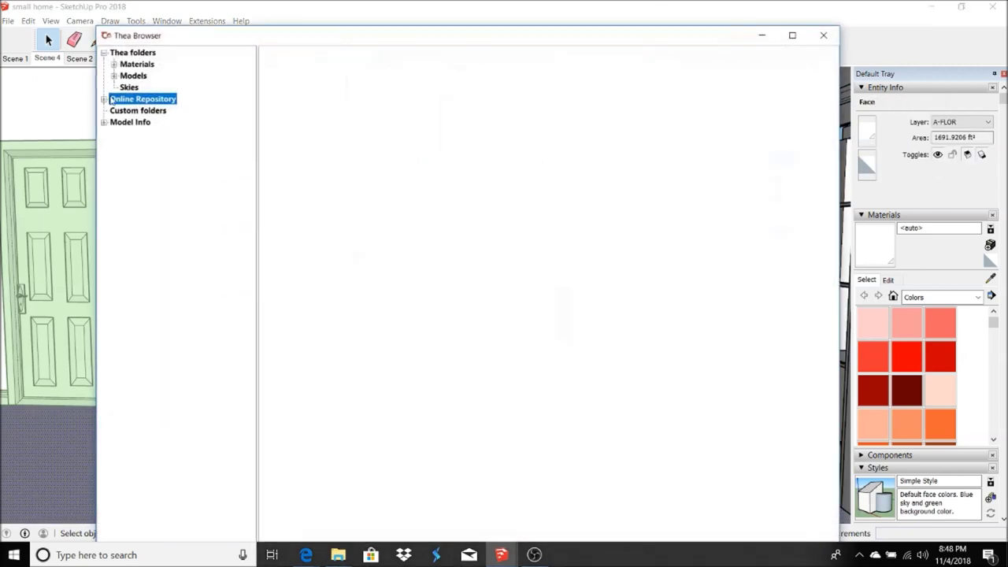
pyautogui.click(104, 99)
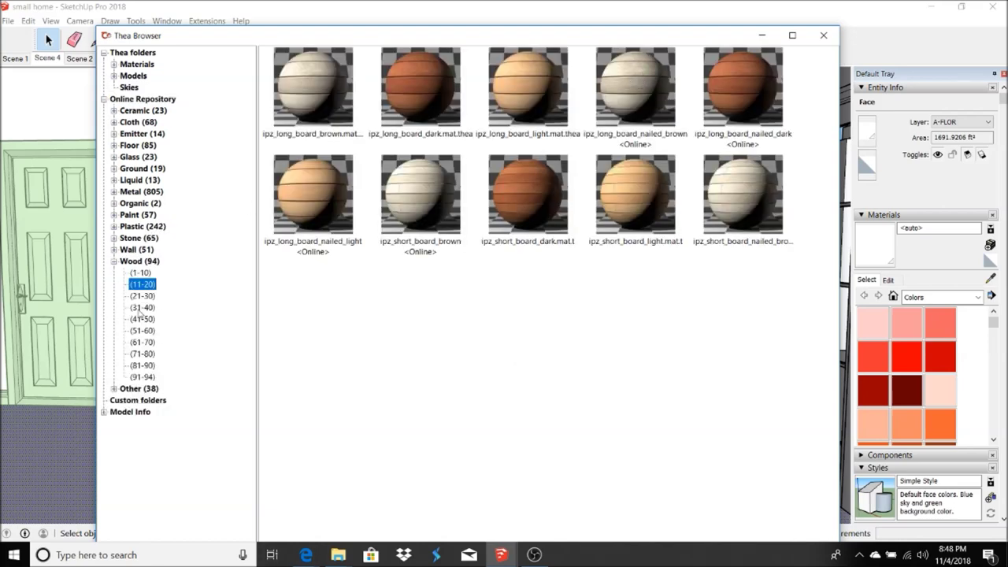
pyautogui.click(140, 296)
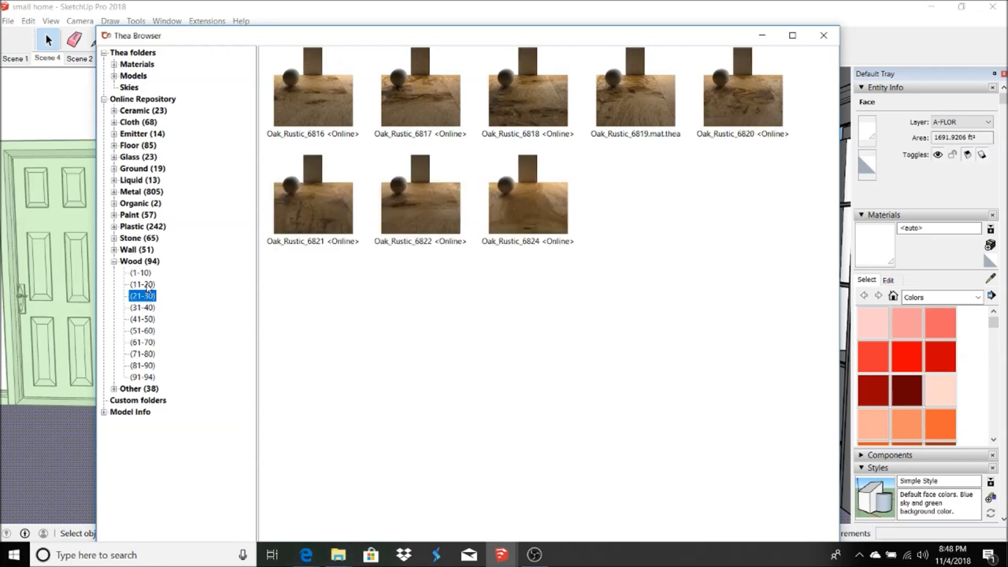
pyautogui.click(143, 284)
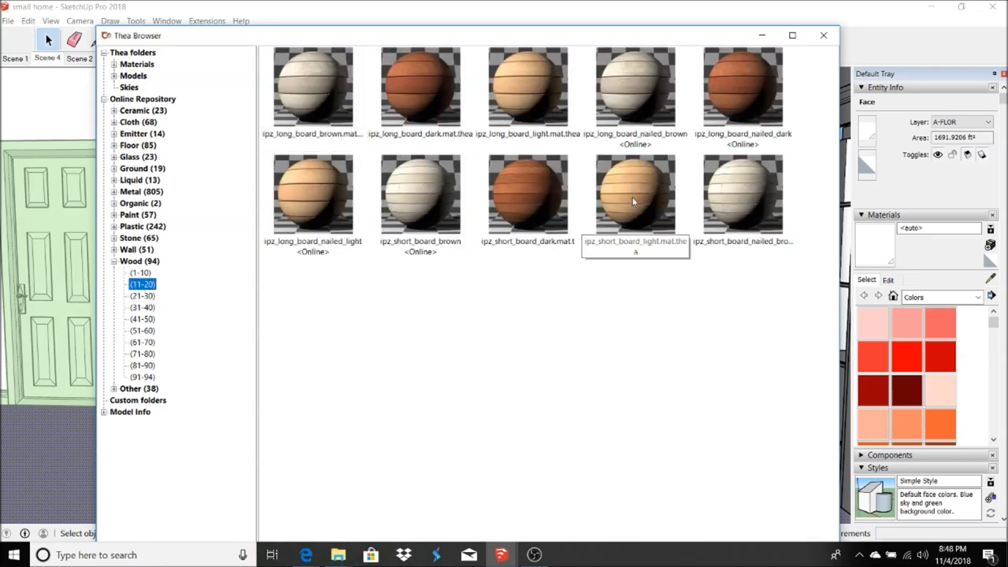
pyautogui.doubleClick(757, 192)
# Paint the kitchen floor with the dark nailed short-board planks and preview it interactively
pyautogui.click(758, 34)
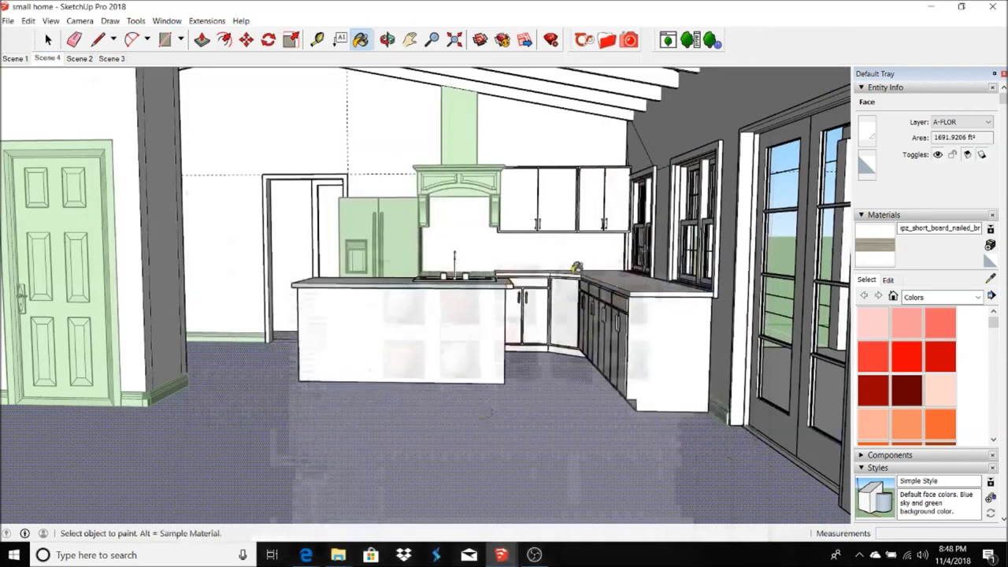
pyautogui.click(441, 457)
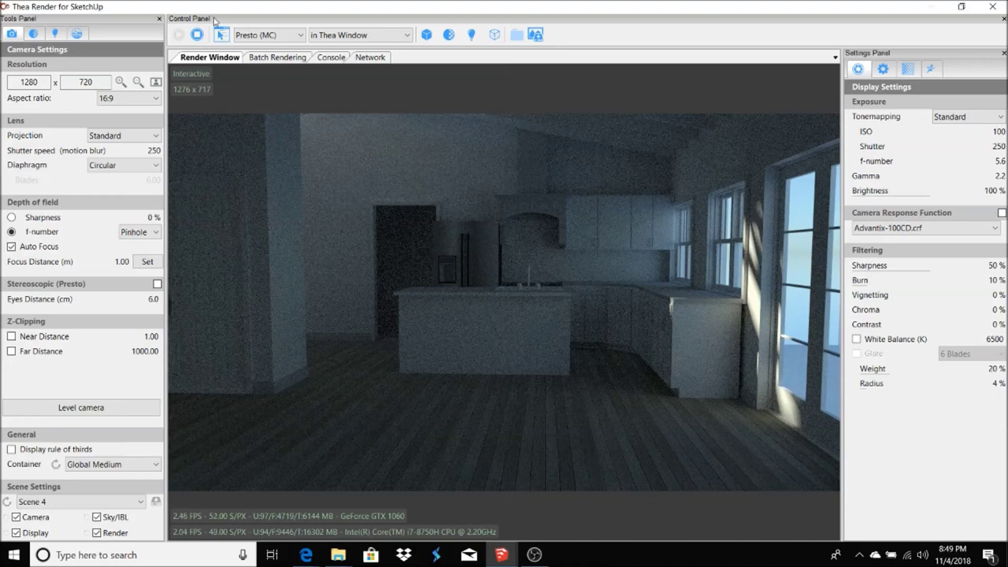
pyautogui.click(930, 6)
pyautogui.click(180, 407)
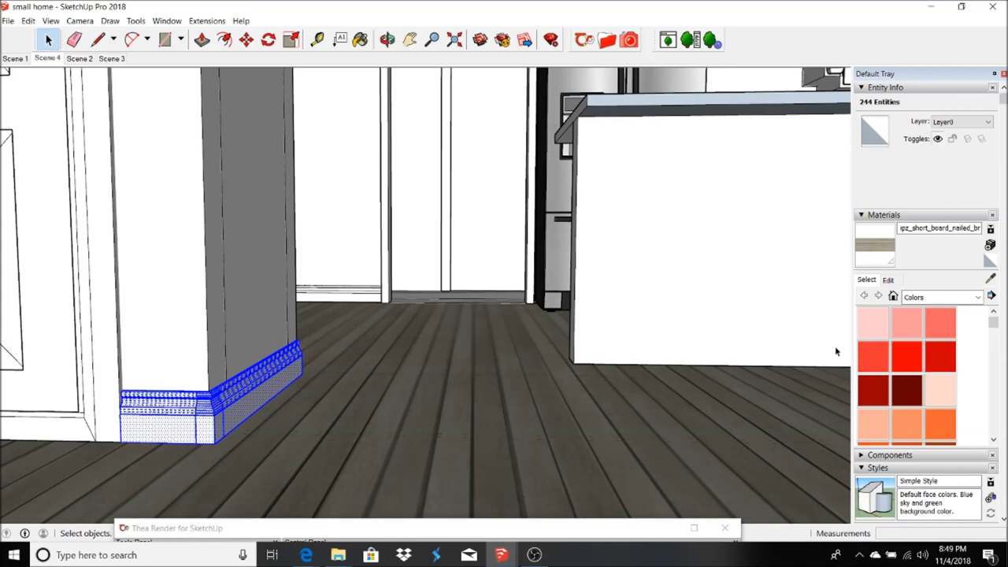
# Paint the baseboard with Color A05, then match that colour to a beige sampled from the model
pyautogui.click(910, 361)
pyautogui.click(260, 378)
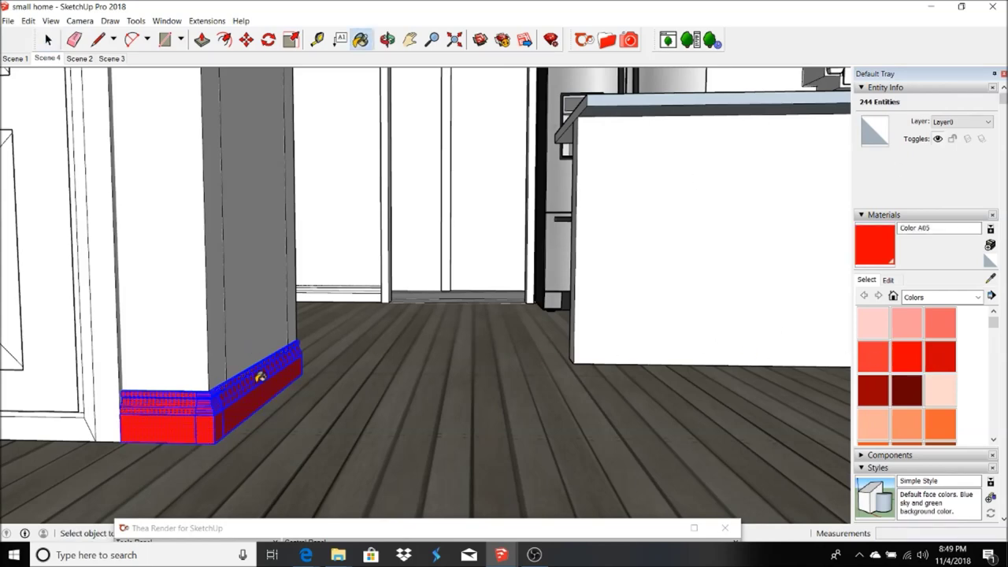
pyautogui.click(888, 280)
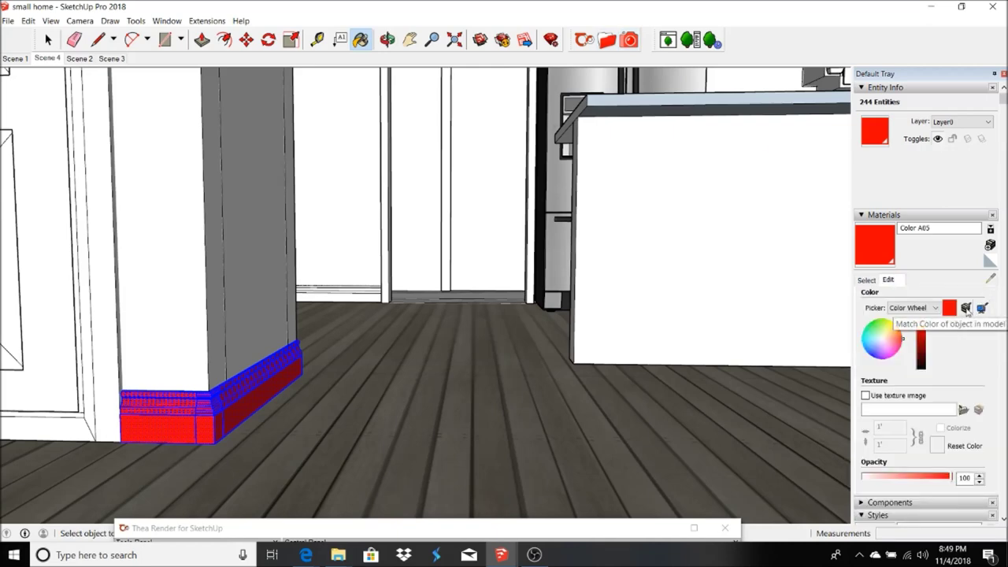
pyautogui.click(966, 308)
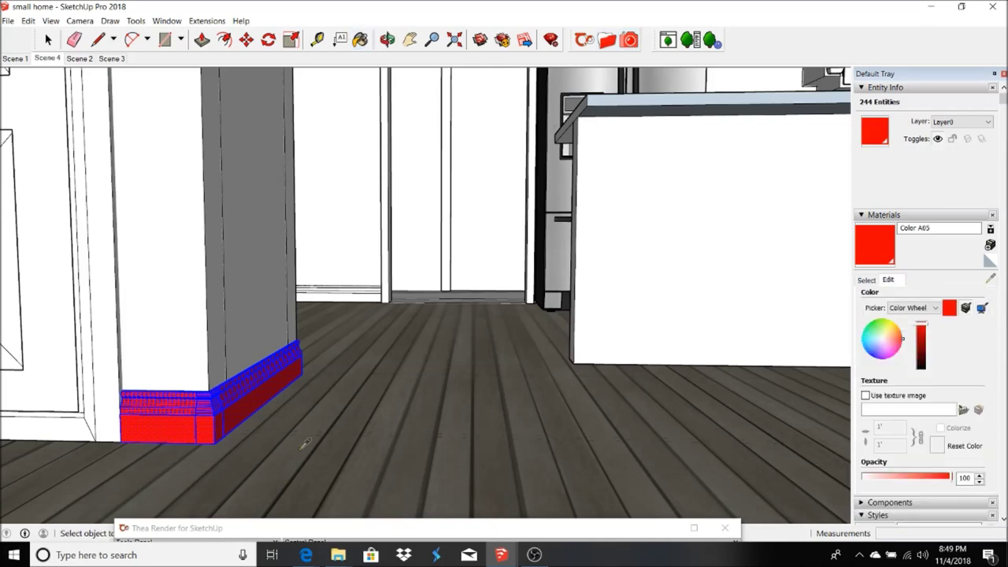
pyautogui.click(270, 434)
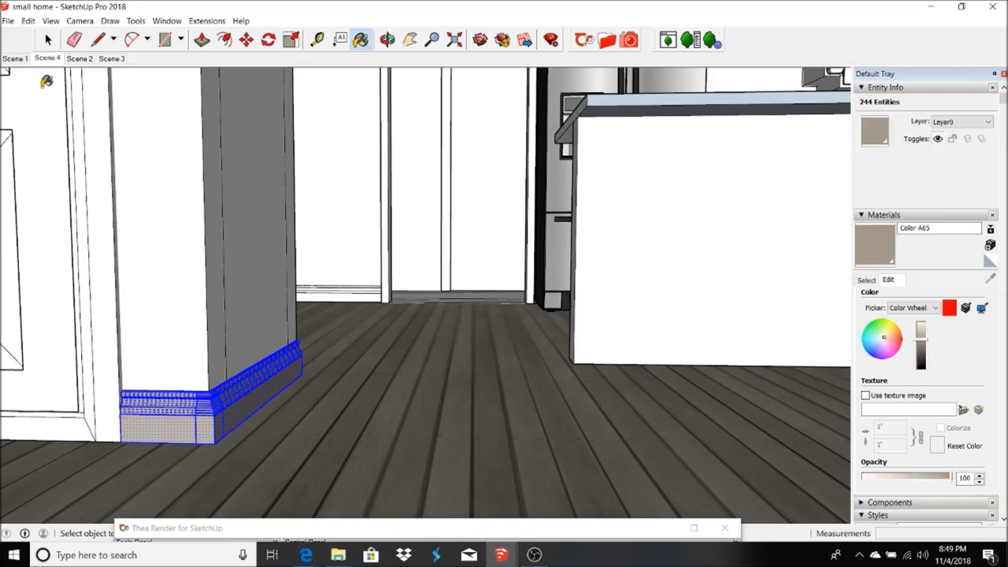
pyautogui.click(48, 39)
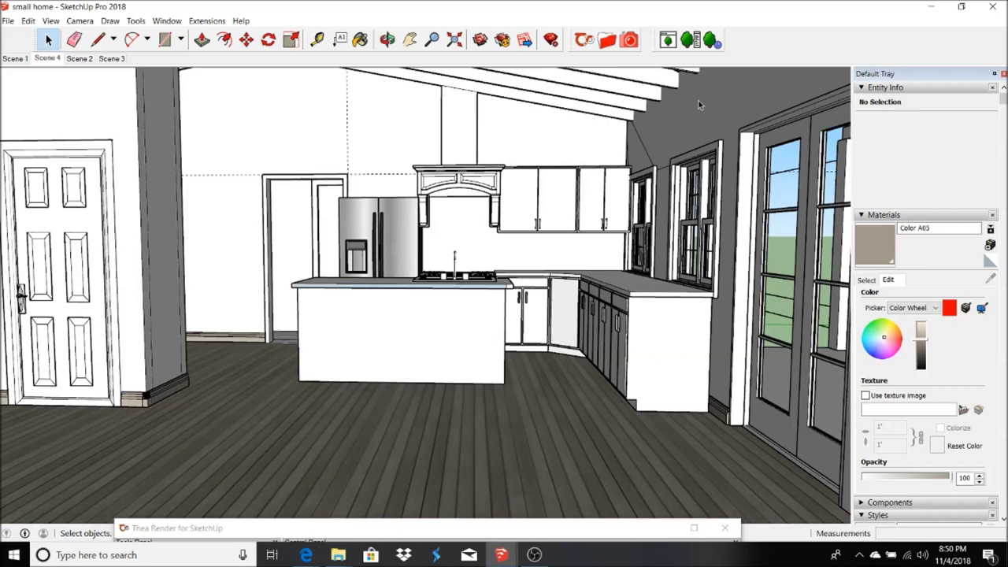
# Paint the ceiling beams with the same beige baseboard colour
pyautogui.scroll(5, 605, 116)
pyautogui.doubleClick(612, 124)
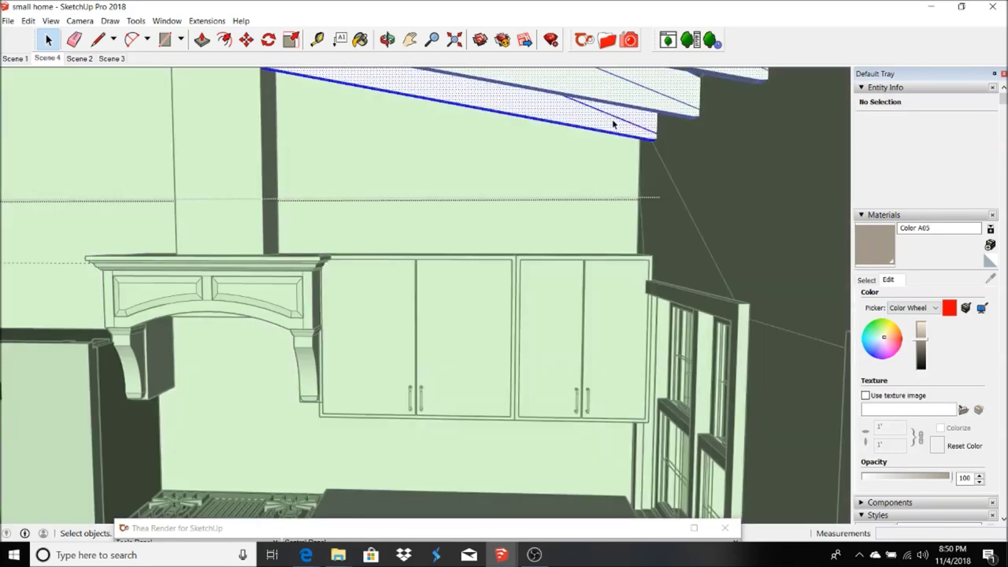
pyautogui.click(359, 39)
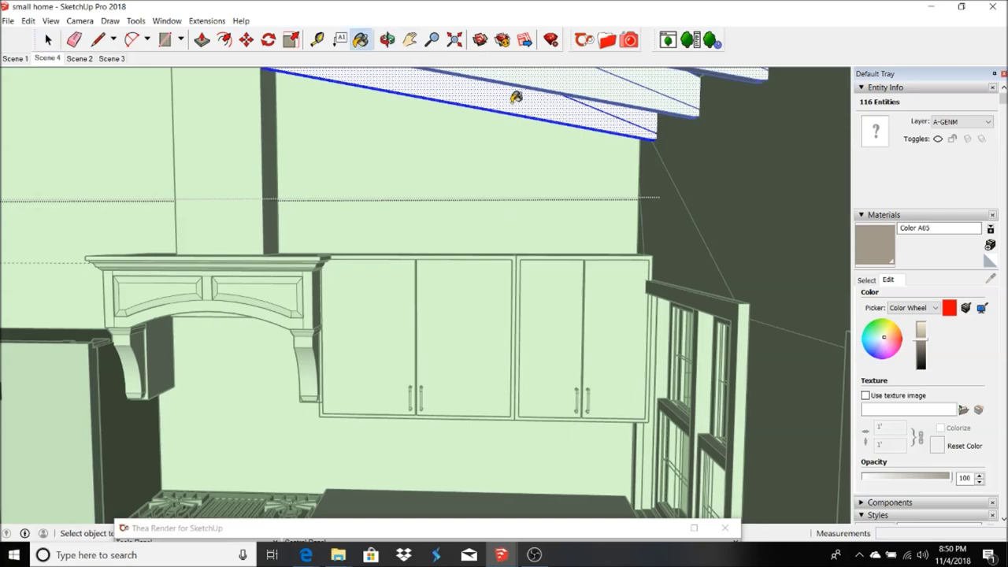
pyautogui.click(516, 97)
# Return to the Scene 4 kitchen view and resize the Thea render window
pyautogui.click(45, 60)
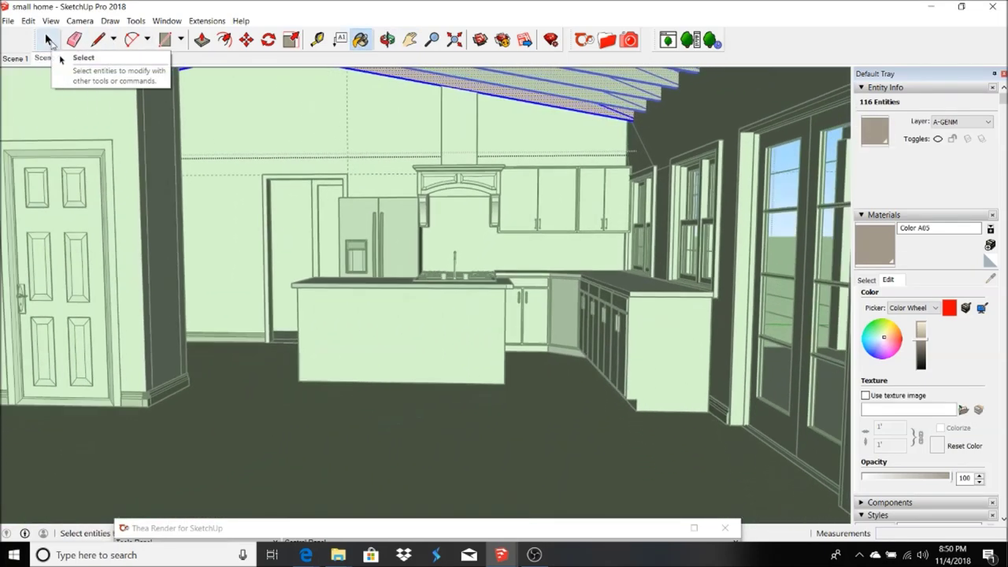
pyautogui.click(49, 40)
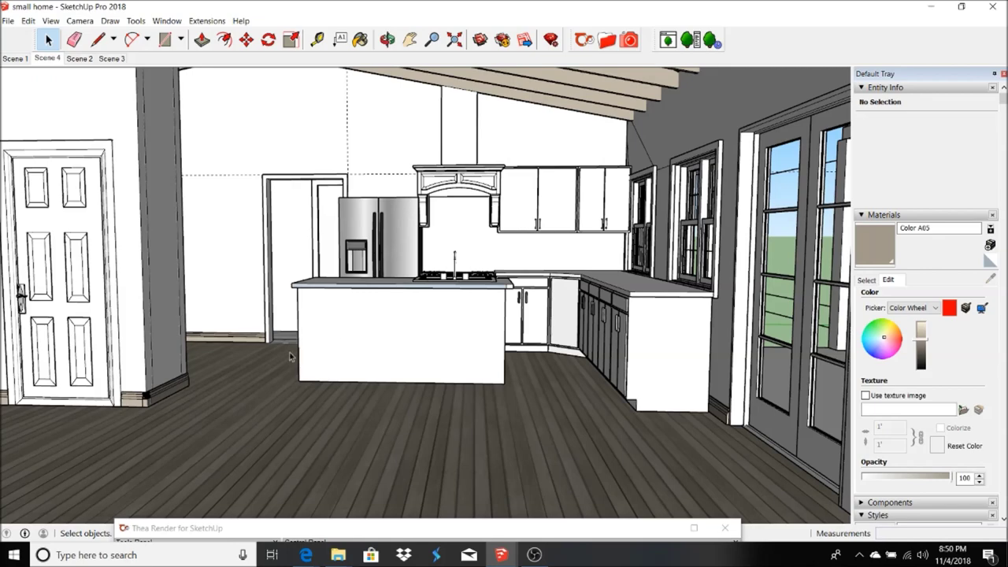
pyautogui.moveTo(296, 529); pyautogui.dragTo(353, 8)
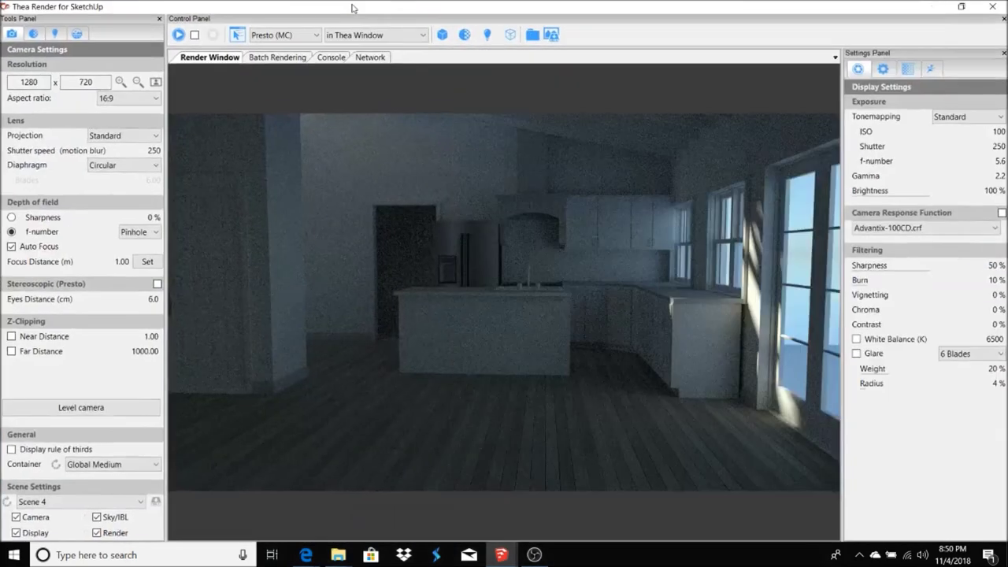
pyautogui.doubleClick(880, 7)
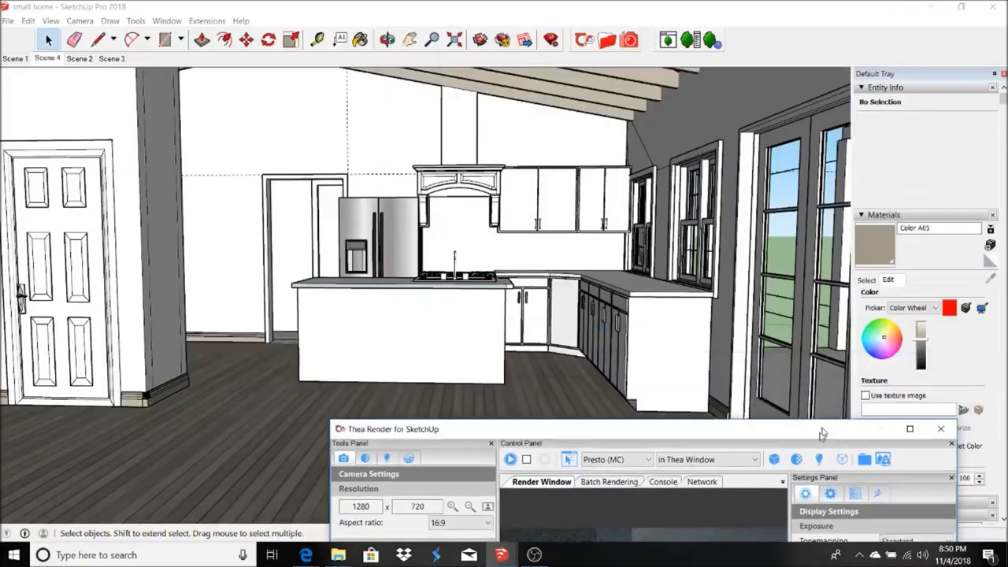
pyautogui.click(7, 21)
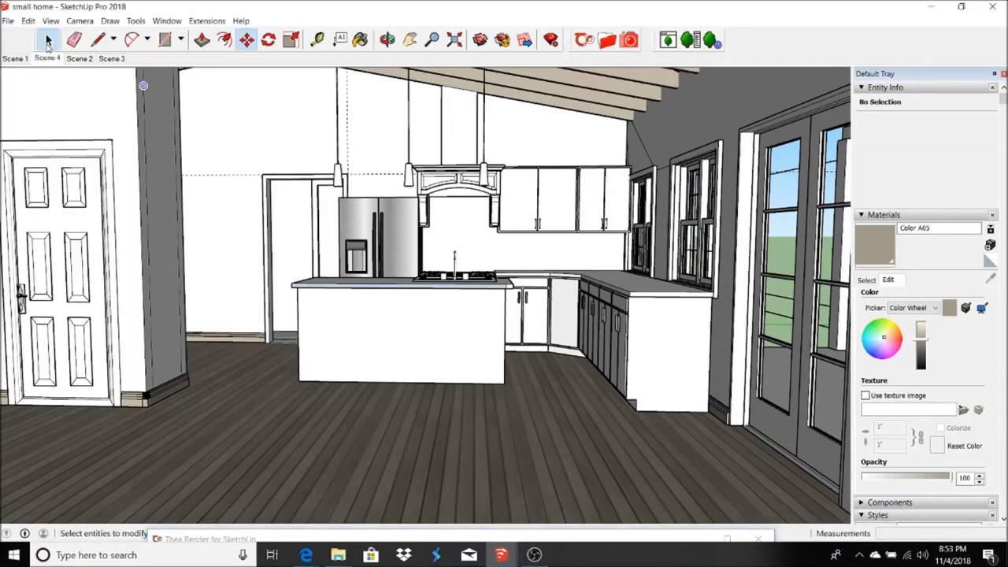
# Zoom in and out, then orbit to a wider view of the kitchen
pyautogui.click(48, 40)
pyautogui.scroll(5, 386, 201)
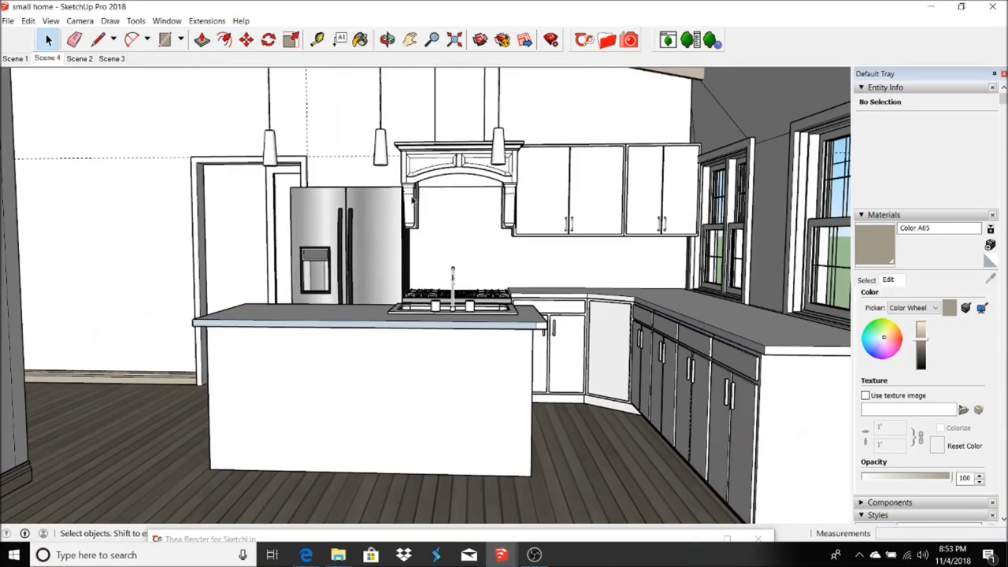
pyautogui.scroll(-1, 386, 200)
pyautogui.scroll(3, 283, 156)
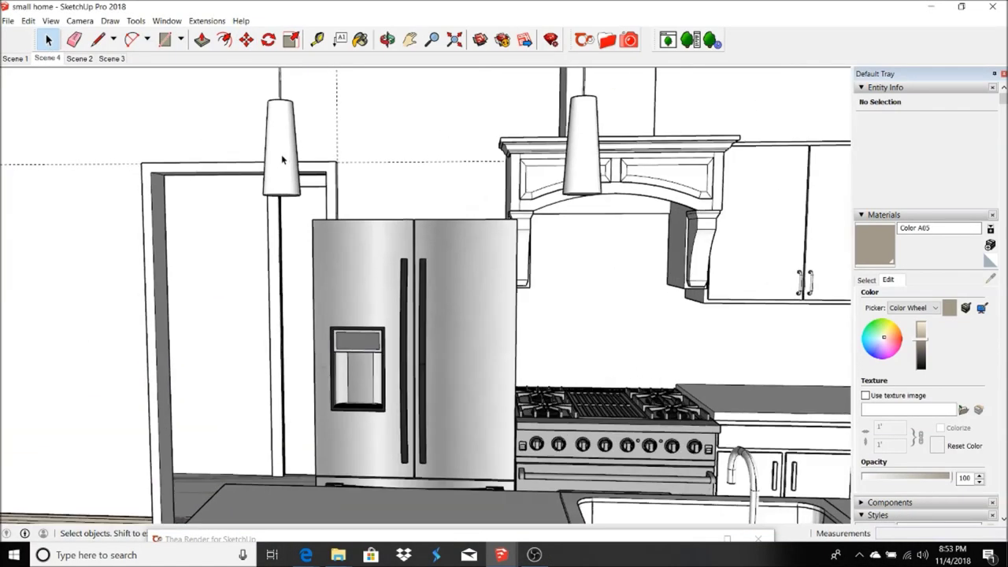
pyautogui.scroll(-4, 283, 155)
pyautogui.scroll(3, 323, 387)
pyautogui.scroll(-3, 323, 386)
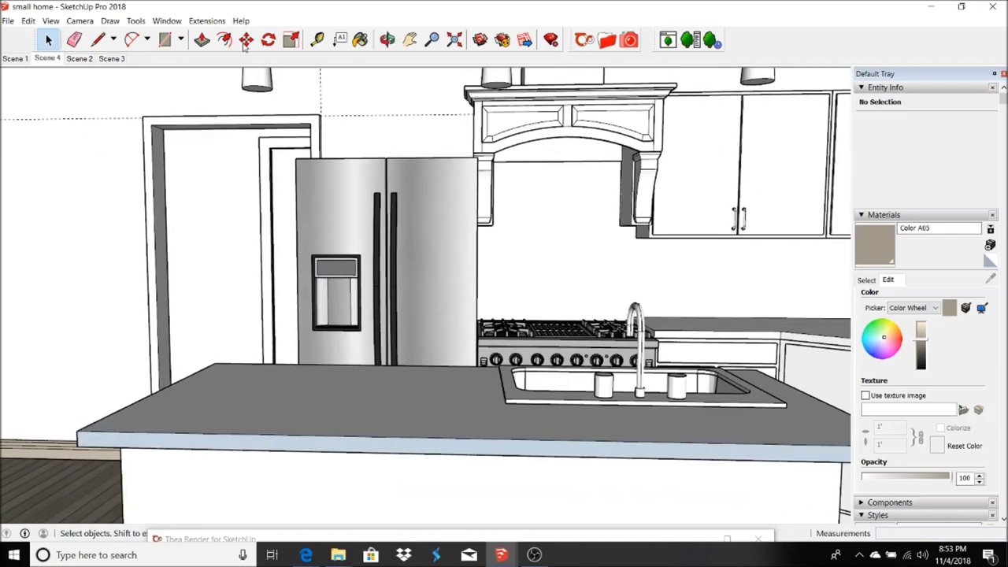
pyautogui.click(386, 40)
pyautogui.moveTo(300, 308); pyautogui.dragTo(318, 234)
# Zoom toward the rafters and orbit to look up under one pendant light
pyautogui.scroll(3, 318, 233)
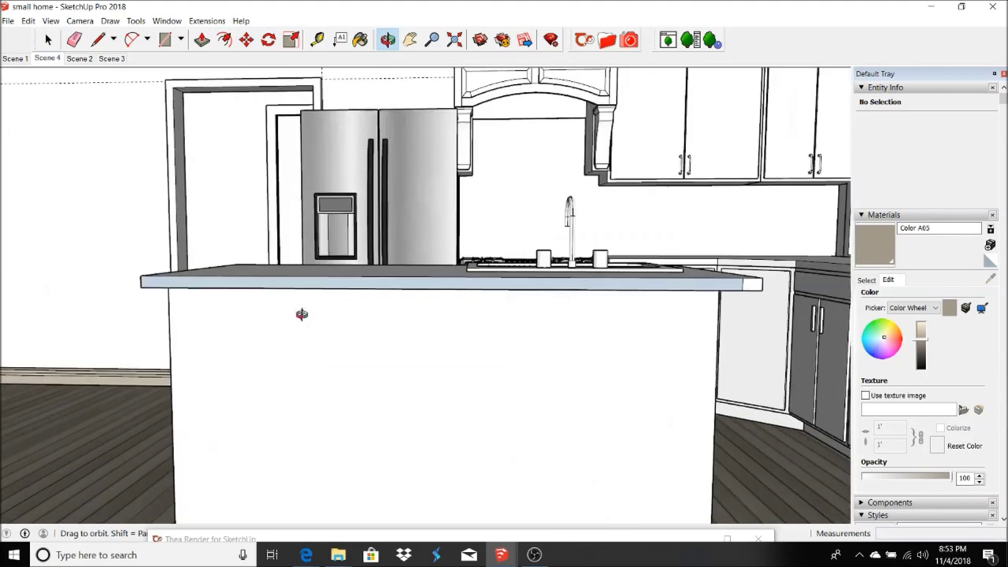
pyautogui.scroll(-3, 303, 260)
pyautogui.scroll(5, 283, 256)
pyautogui.scroll(2, 283, 256)
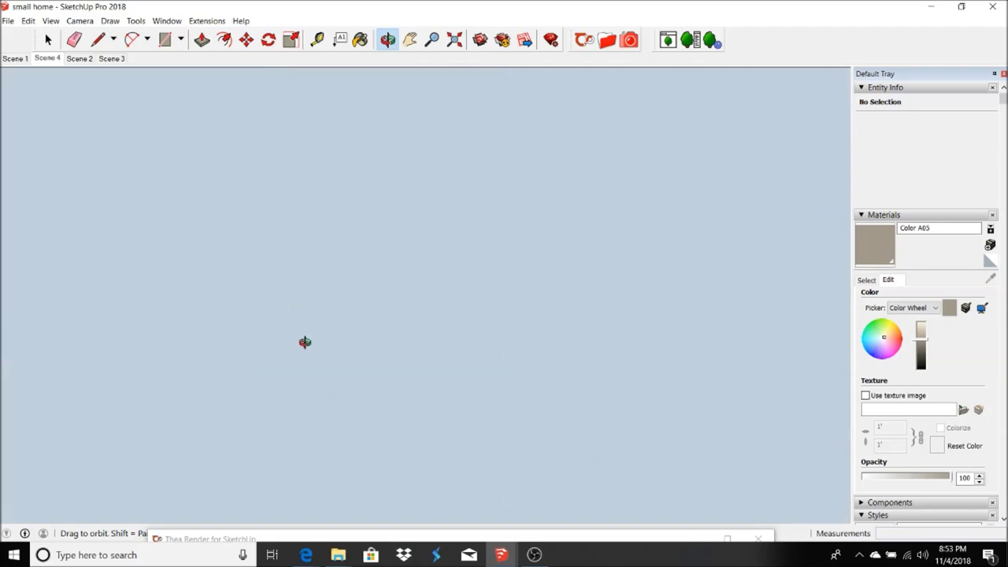
pyautogui.scroll(-6, 322, 326)
pyautogui.scroll(4, 279, 120)
pyautogui.scroll(2, 278, 120)
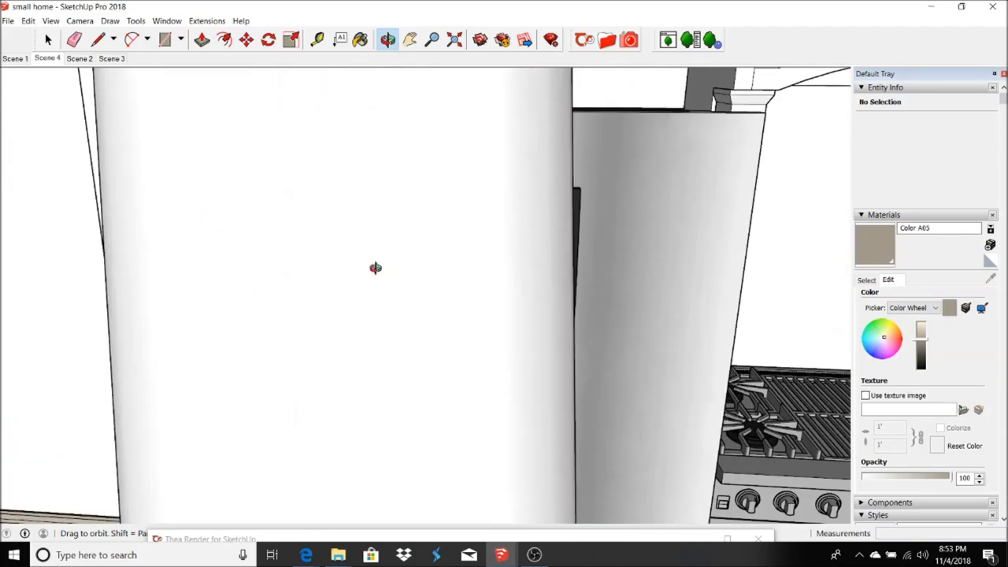
pyautogui.scroll(-5, 376, 267)
pyautogui.scroll(3, 333, 244)
pyautogui.scroll(-5, 330, 235)
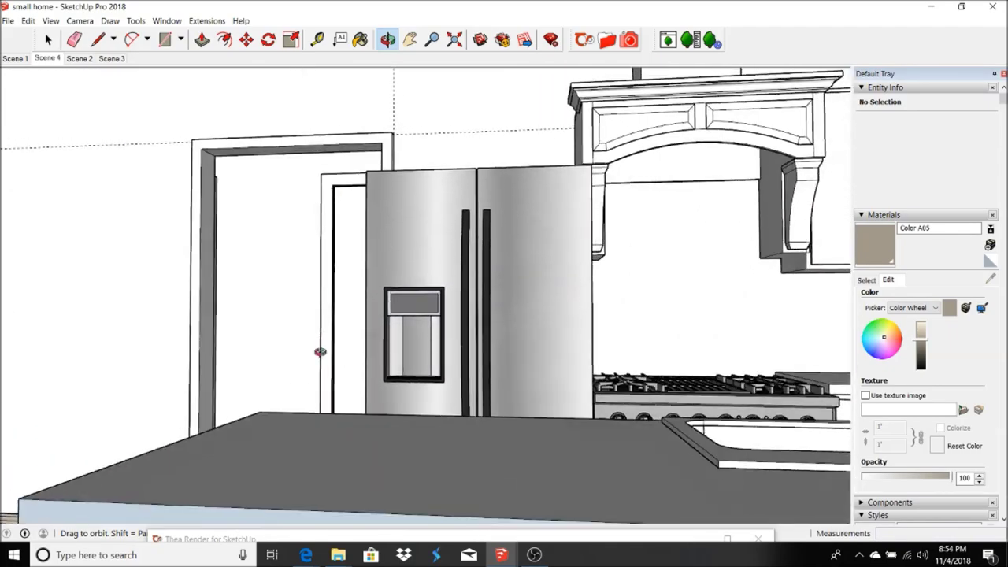
pyautogui.scroll(5, 324, 400)
pyautogui.scroll(-3, 382, 266)
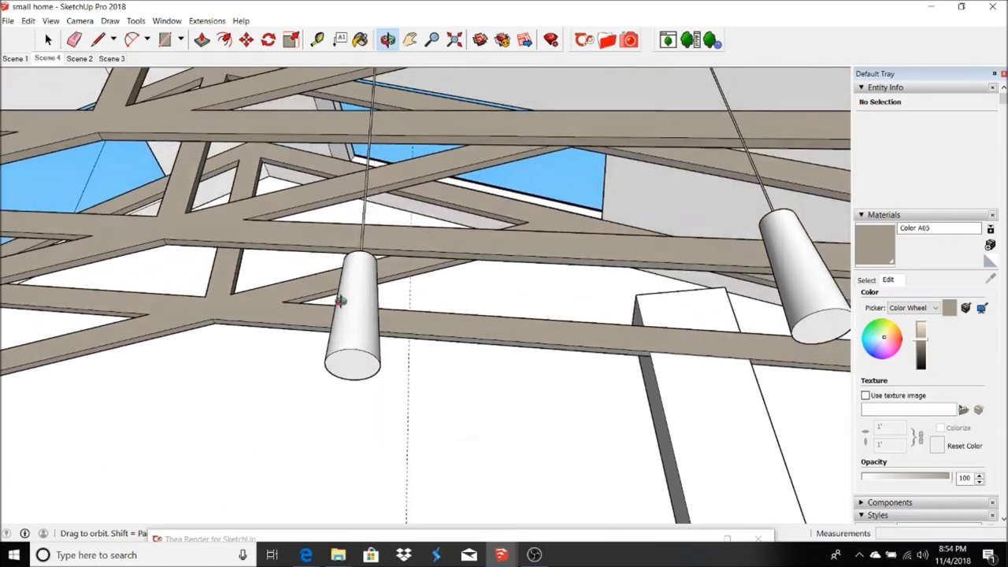
pyautogui.scroll(3, 392, 374)
pyautogui.scroll(-2, 397, 366)
pyautogui.scroll(3, 504, 275)
pyautogui.scroll(-3, 509, 252)
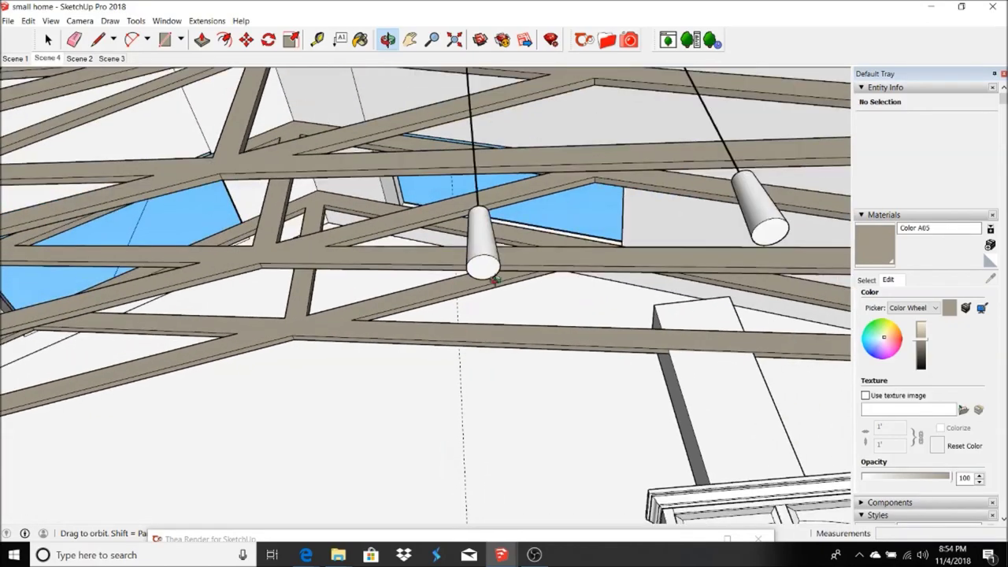
pyautogui.scroll(3, 468, 265)
pyautogui.scroll(1, 450, 333)
pyautogui.moveTo(450, 333); pyautogui.dragTo(552, 331)
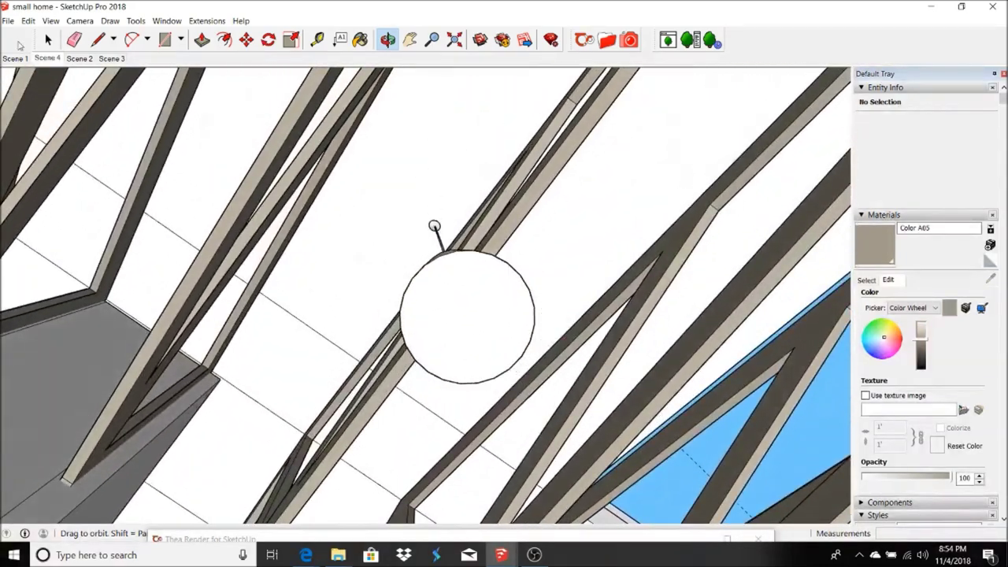
# Inside the pendant component, offset its round bottom face into a slightly smaller inner circle
pyautogui.press('space')
pyautogui.click(467, 305)
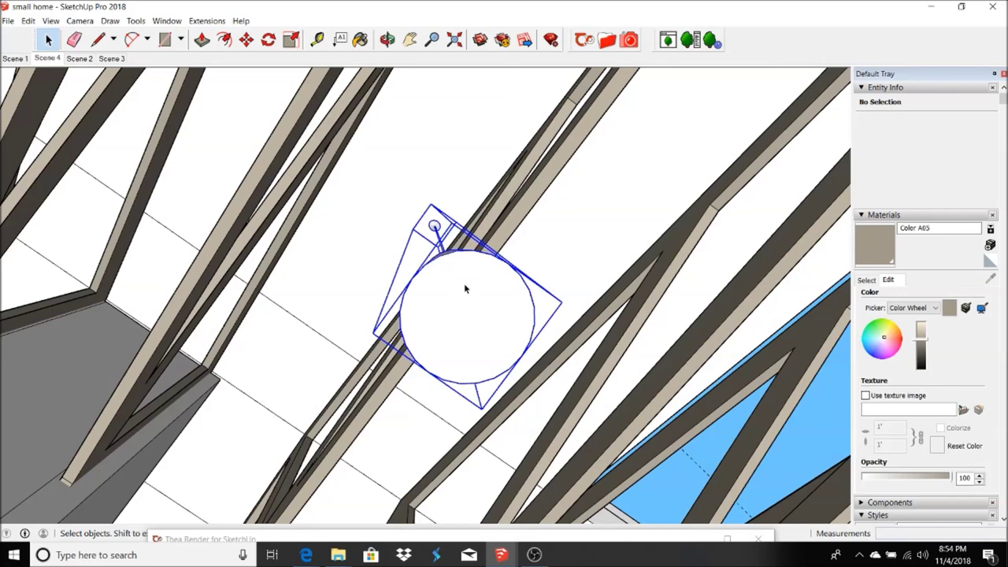
pyautogui.doubleClick(466, 300)
pyautogui.click(466, 300)
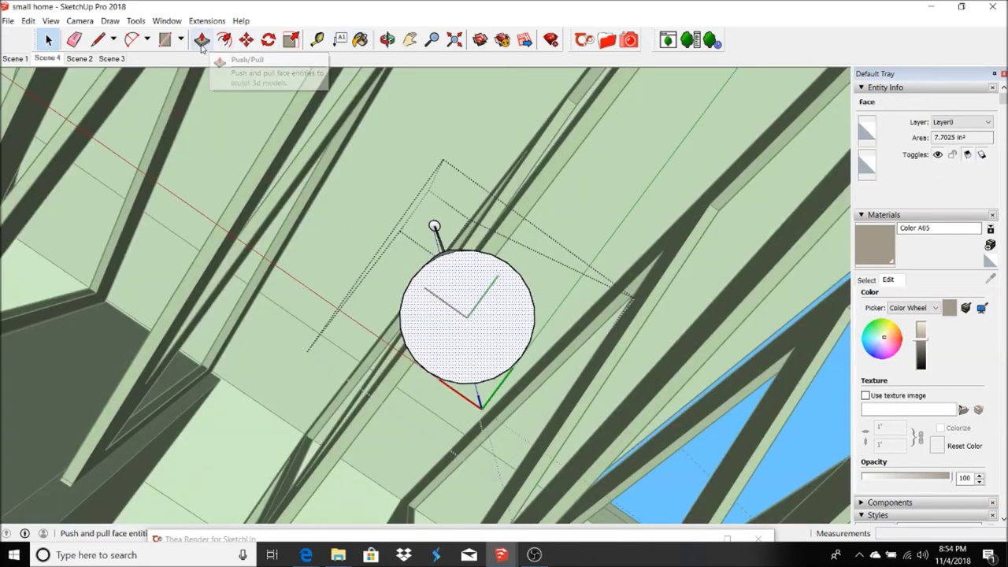
pyautogui.click(224, 39)
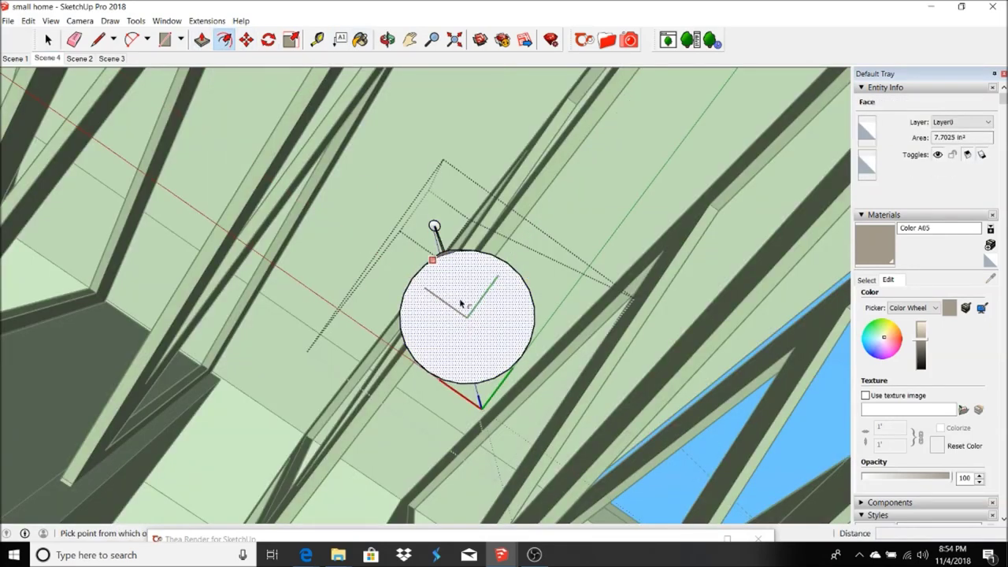
pyautogui.click(465, 304)
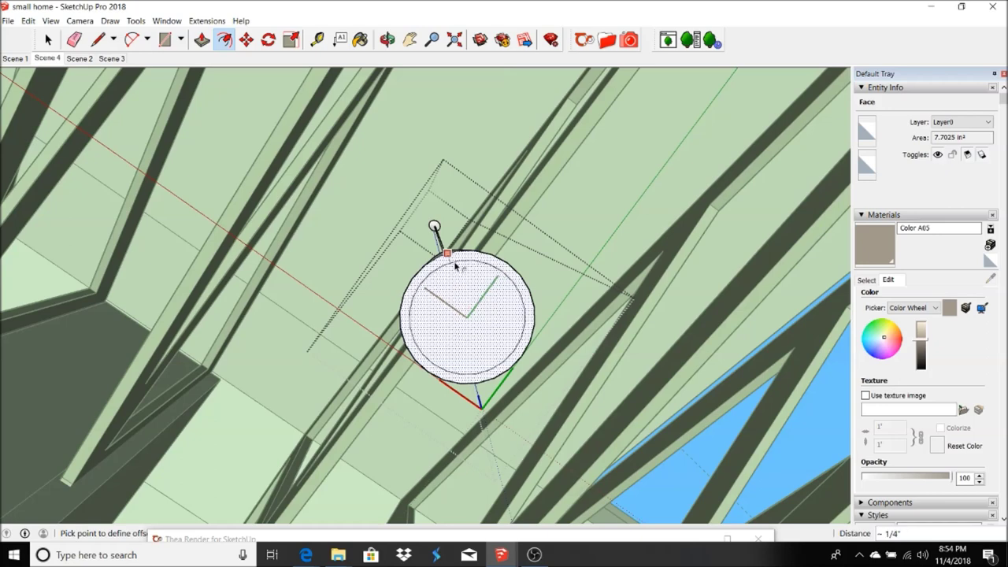
pyautogui.click(454, 269)
# Push/Pull the inner circle into the pendant to recess it, then open the Thea Browser
pyautogui.press('p')
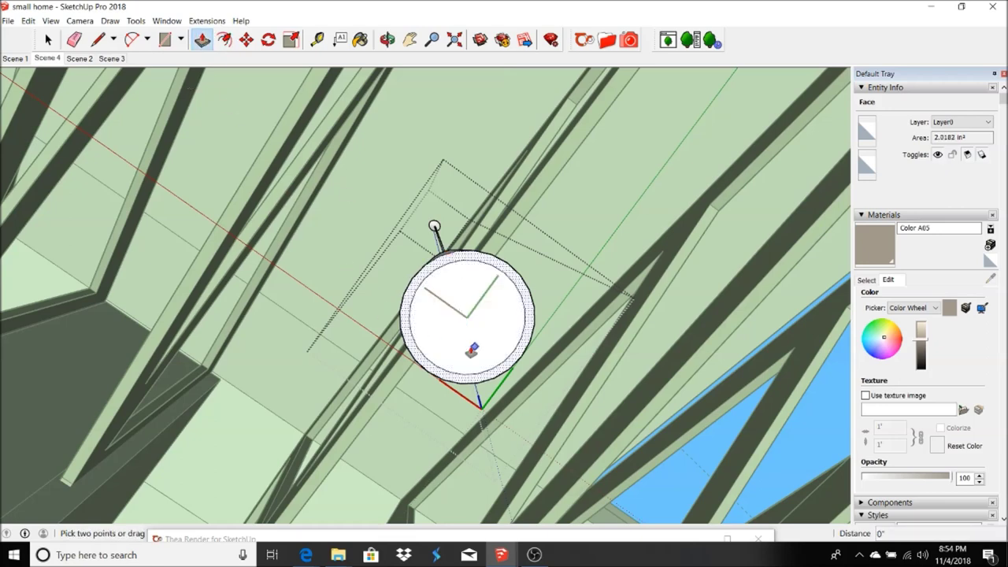
pyautogui.click(457, 352)
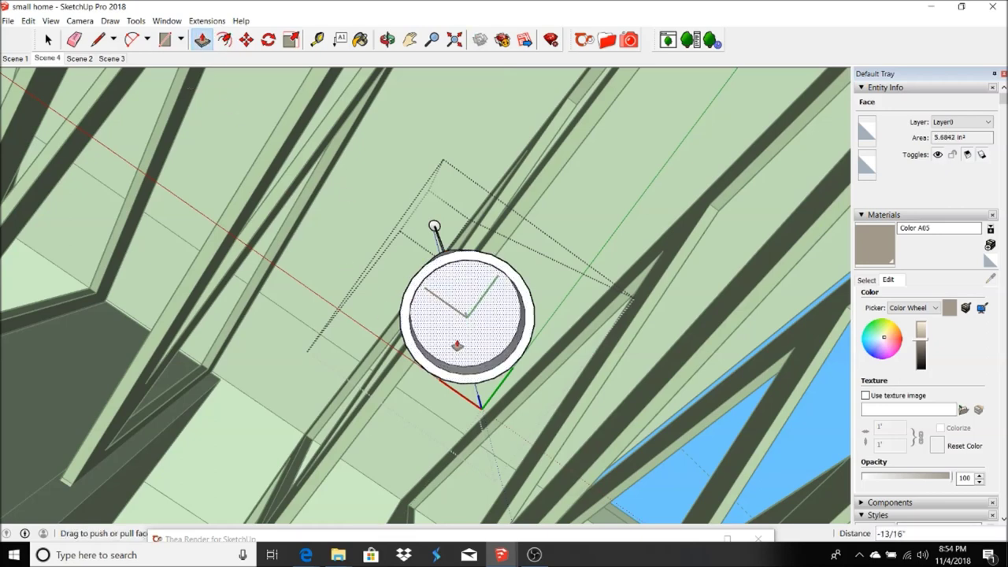
pyautogui.click(457, 345)
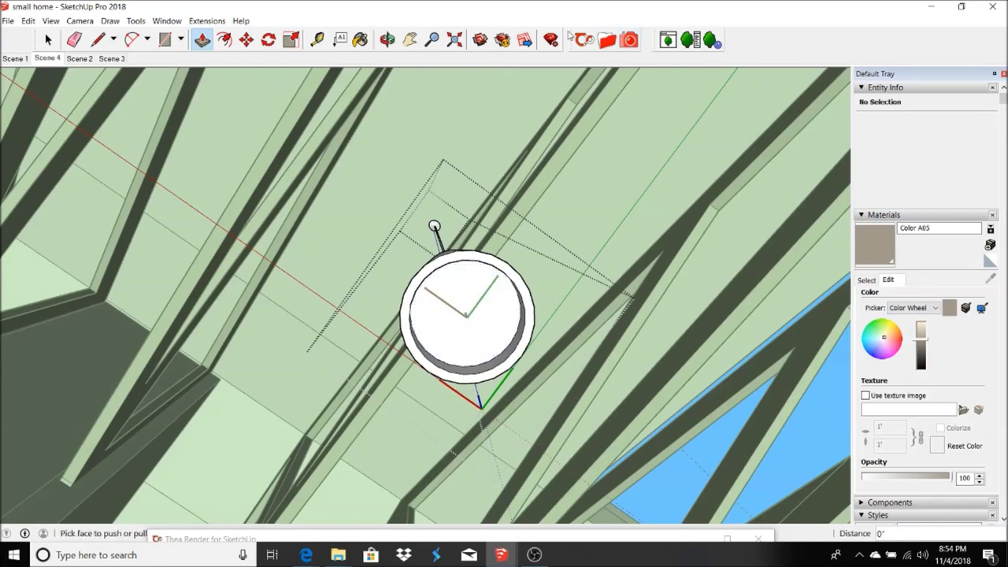
pyautogui.click(584, 40)
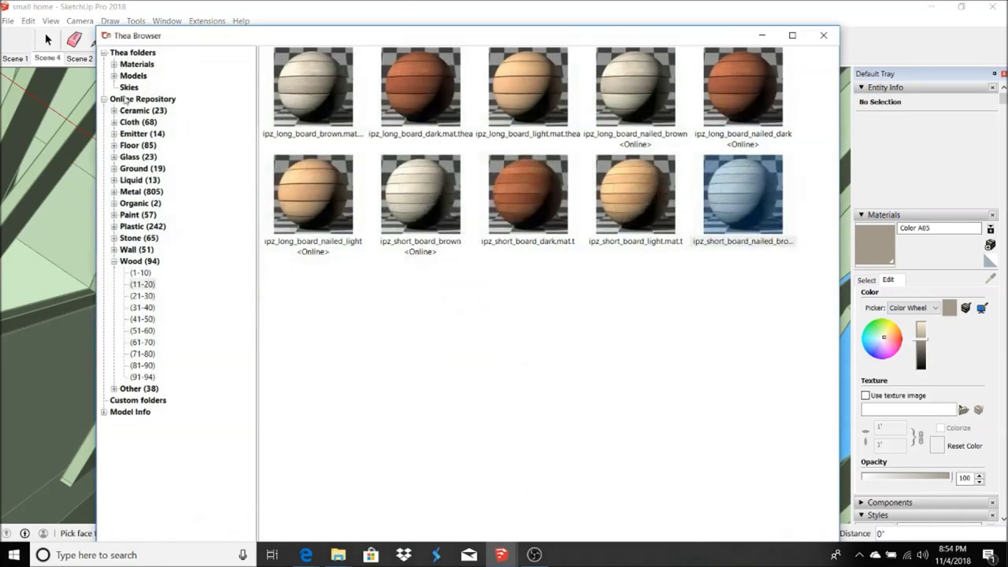
# Pick Thea's Materials > Emitters 'Fluorescent 65W cold' as the paint material and minimize the browser
pyautogui.click(113, 64)
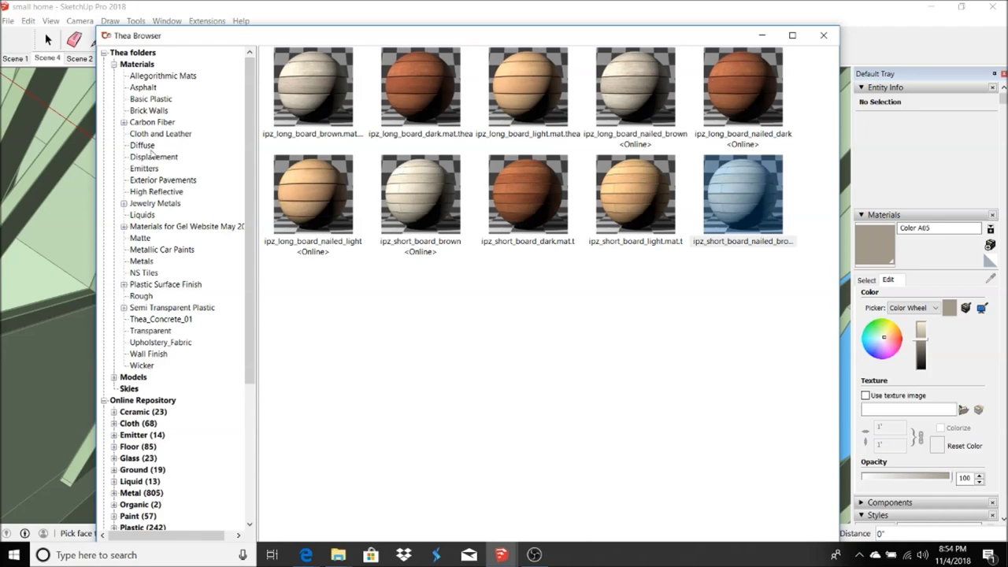
pyautogui.click(147, 180)
pyautogui.click(144, 169)
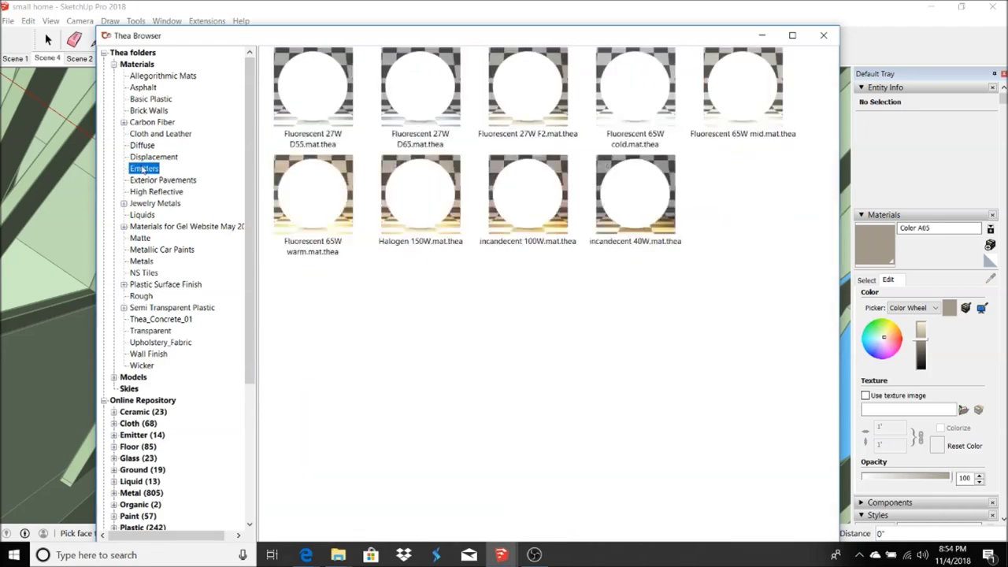
pyautogui.click(639, 91)
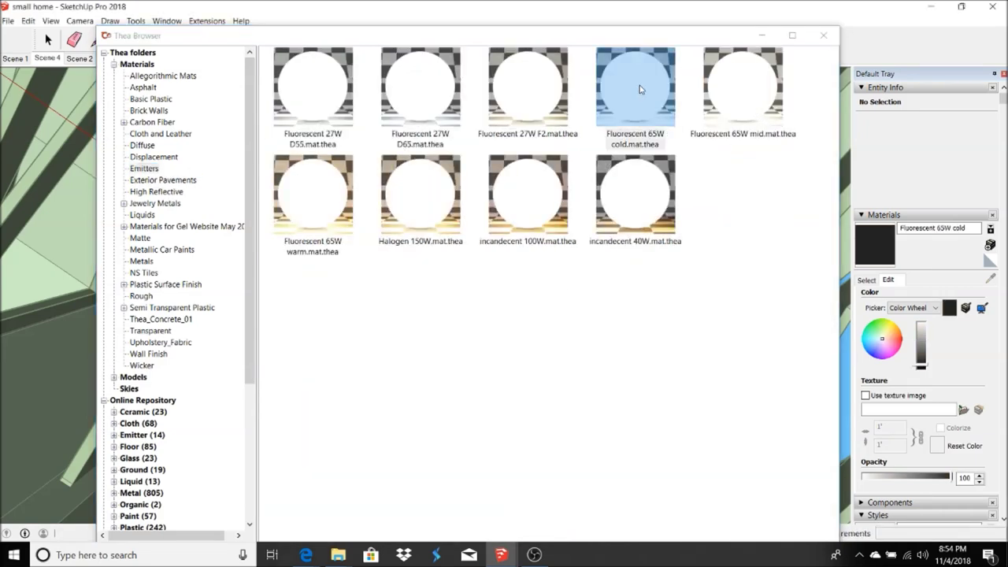
pyautogui.click(761, 35)
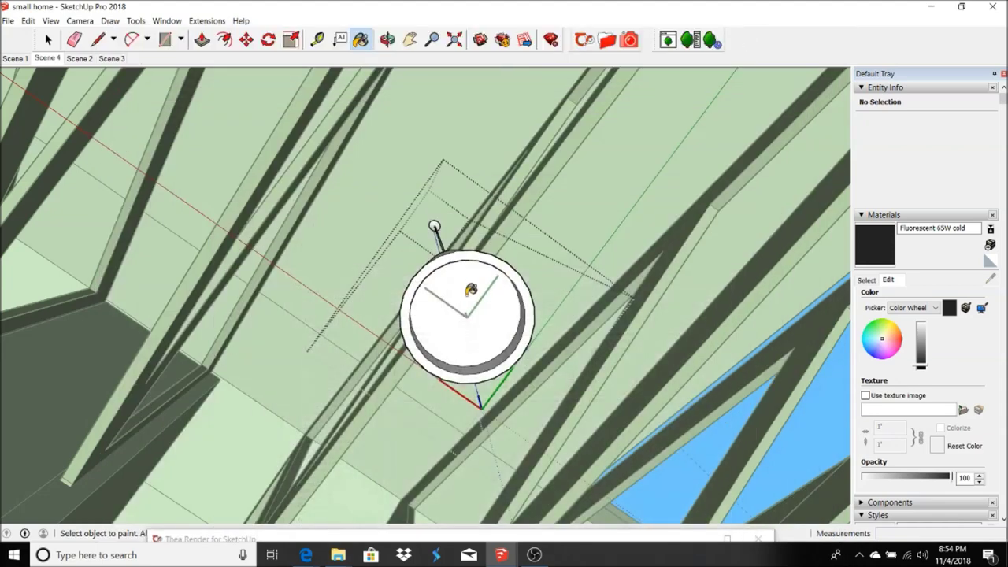
pyautogui.click(46, 59)
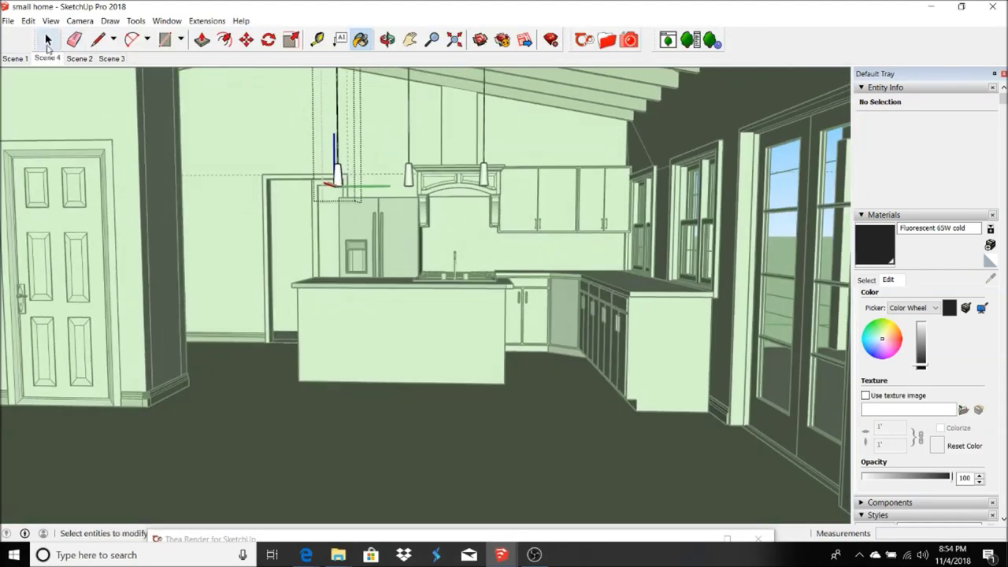
# Start a Thea interactive render of Scene 4 showing faint glows at the pendants
pyautogui.click(48, 40)
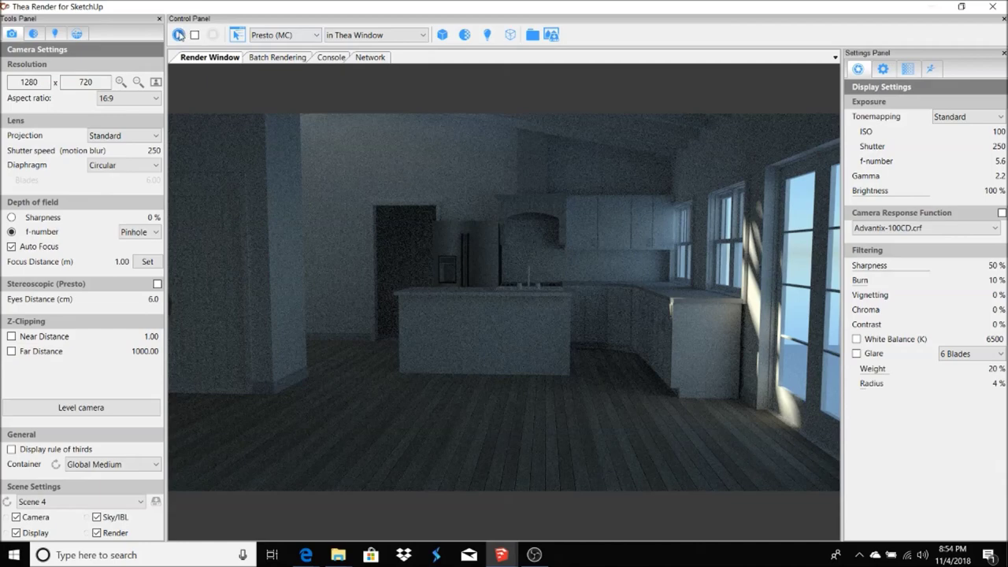
pyautogui.click(179, 35)
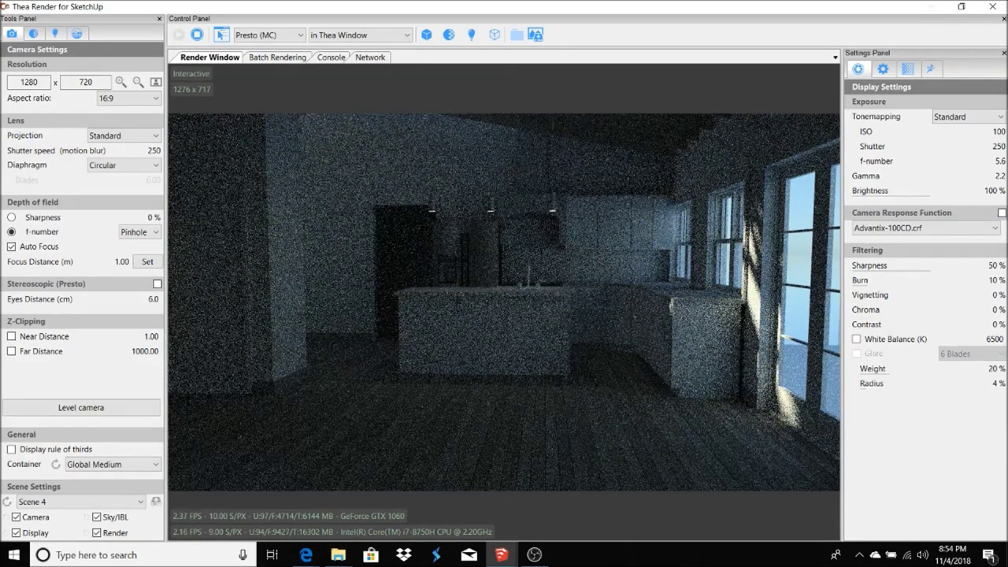
# Place a Thea IES light under the pendant beside the fridge, aimed at the island counter
pyautogui.click(55, 34)
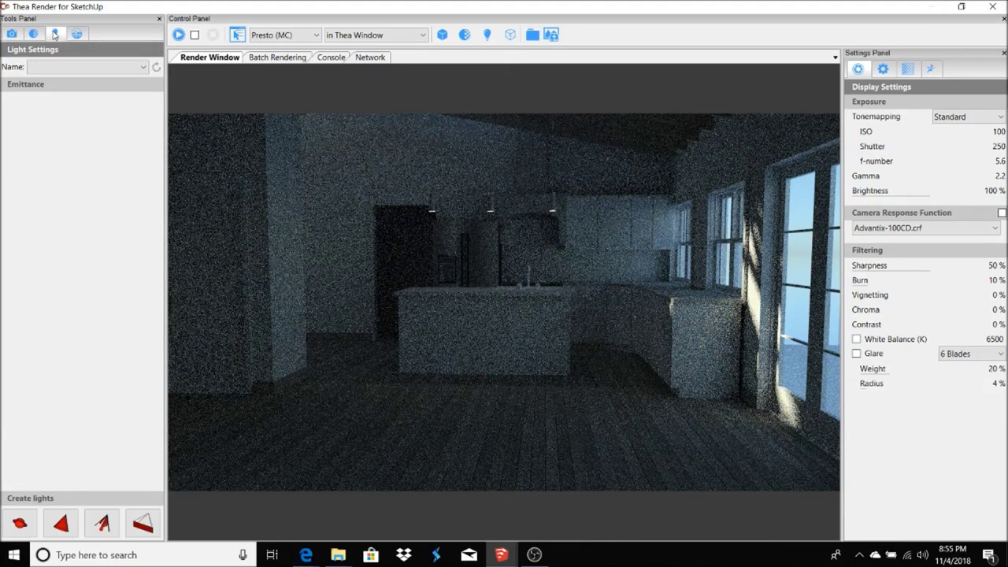
pyautogui.click(102, 523)
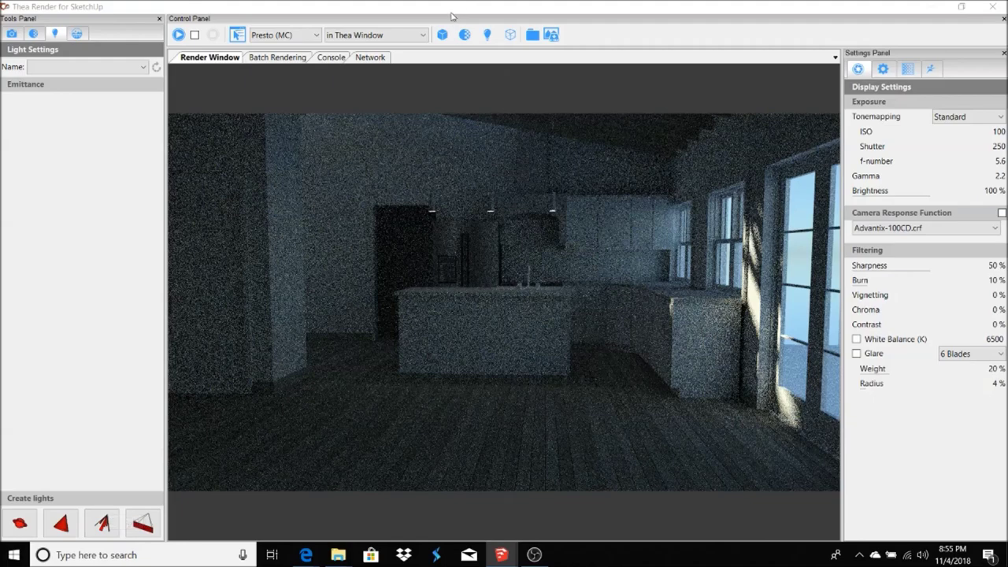
pyautogui.moveTo(491, 5)
pyautogui.mouseDown()
pyautogui.moveTo(453, 221)
pyautogui.moveTo(473, 442)
pyautogui.mouseUp()
pyautogui.scroll(5, 348, 241)
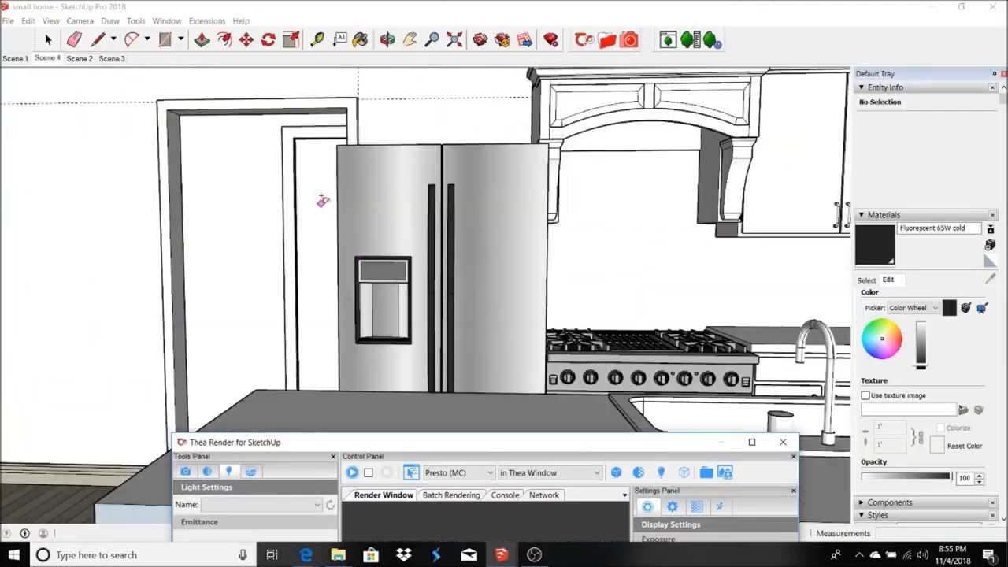
pyautogui.click(331, 91)
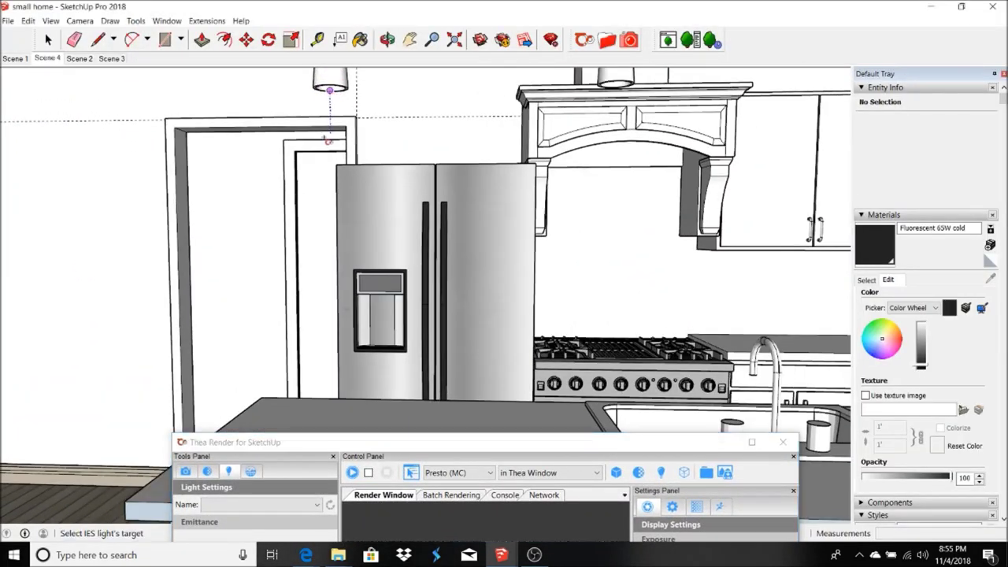
pyautogui.scroll(-5, 326, 126)
pyautogui.scroll(5, 326, 258)
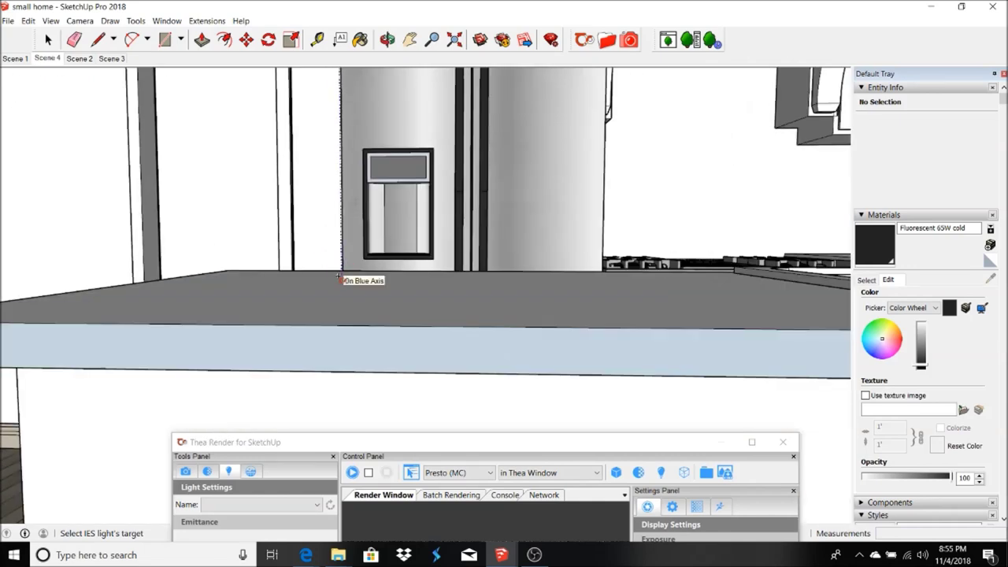
pyautogui.click(344, 282)
pyautogui.scroll(-5, 387, 340)
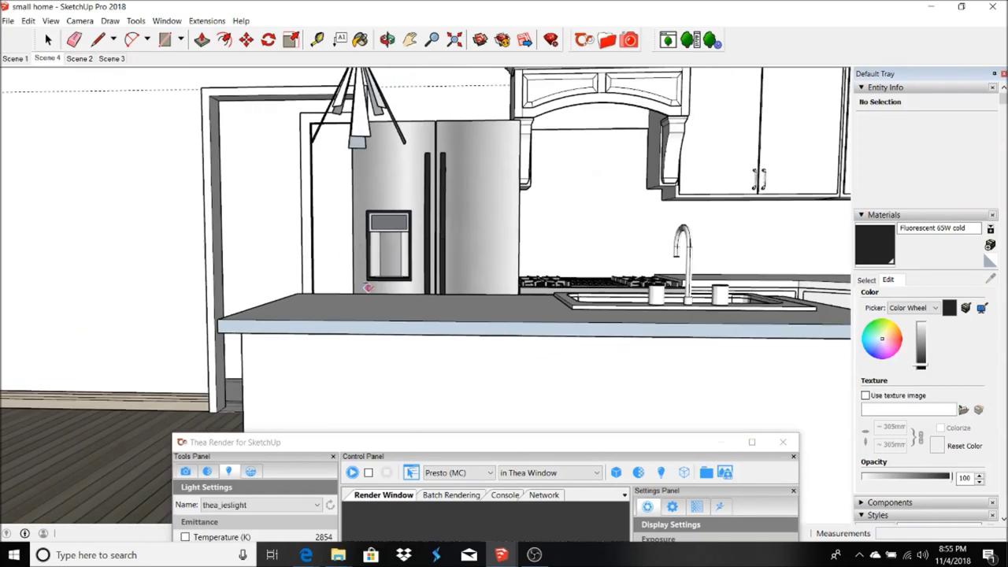
# Move the new IES light slightly lower, deselect it, and maximise the Thea render window
pyautogui.click(47, 40)
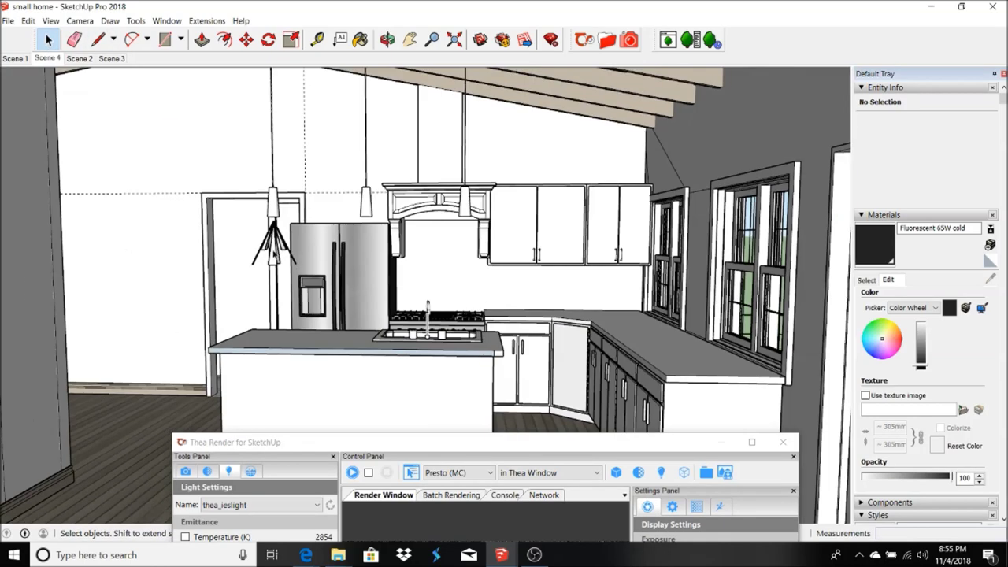
pyautogui.click(273, 252)
pyautogui.click(247, 40)
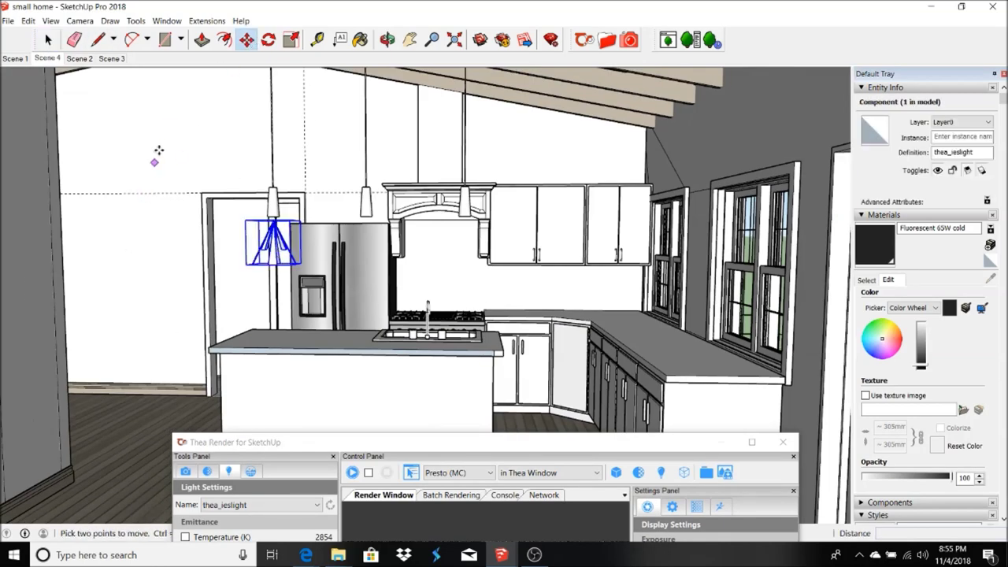
pyautogui.click(159, 149)
pyautogui.click(162, 160)
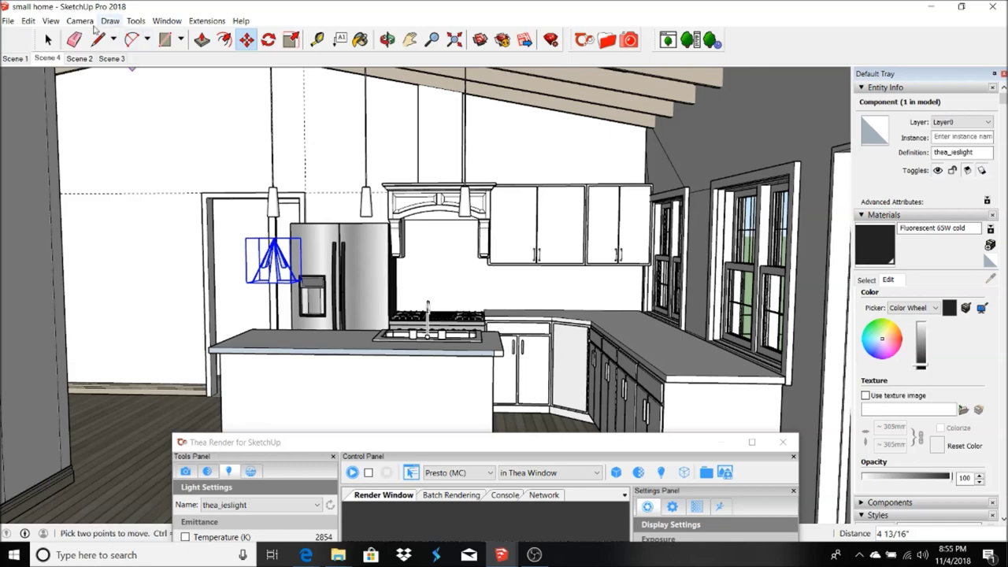
pyautogui.click(29, 21)
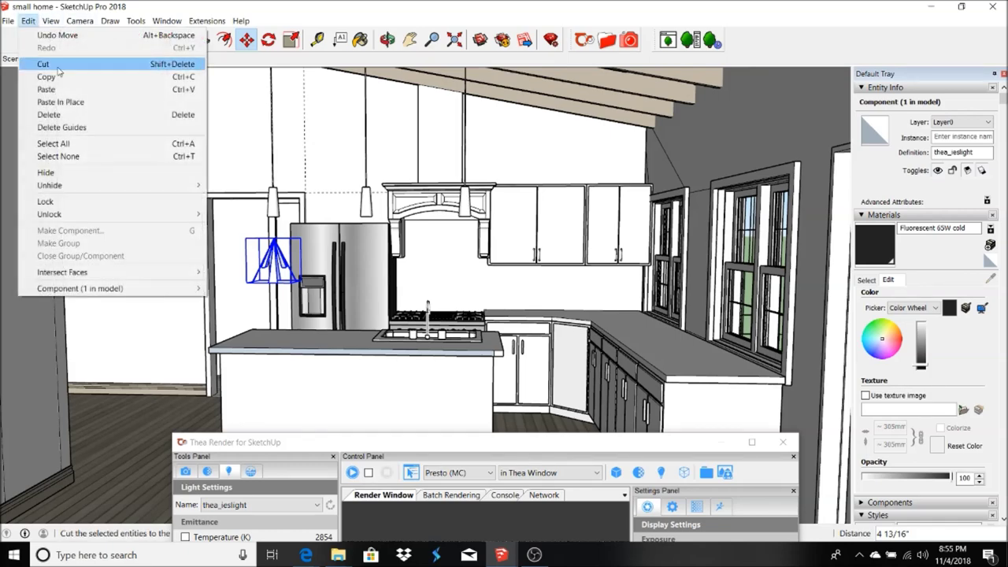
pyautogui.click(28, 20)
pyautogui.click(28, 20)
pyautogui.click(29, 21)
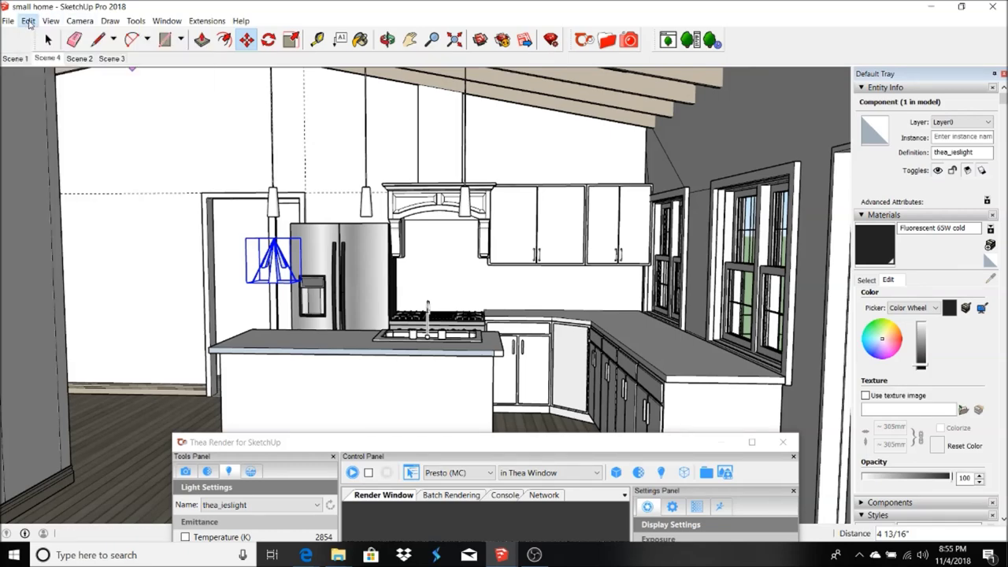
pyautogui.doubleClick(365, 440)
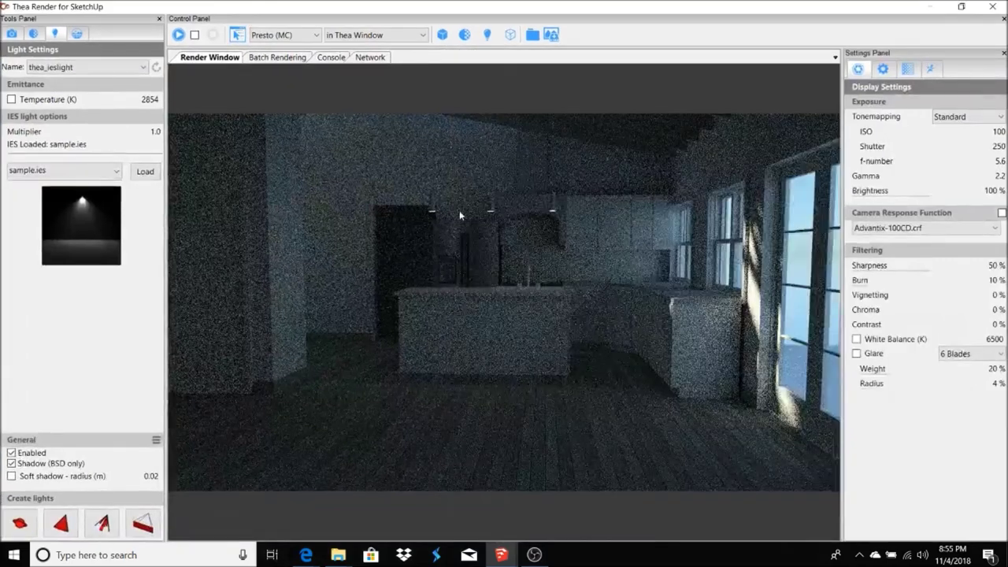
# Select the IES lamp and pick the 19.ies profile from the IES list
pyautogui.moveTo(231, 7); pyautogui.dragTo(281, 339)
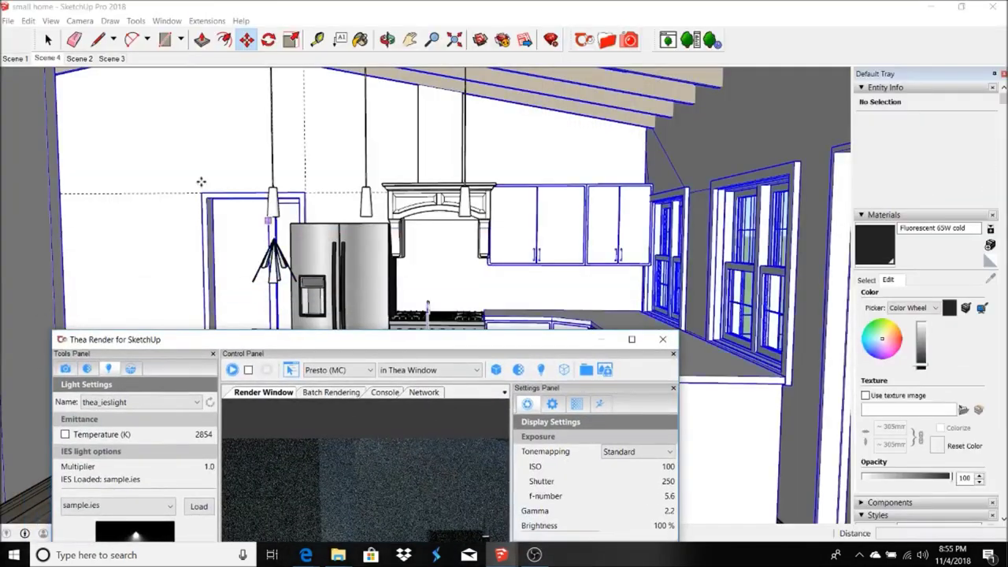
pyautogui.click(272, 260)
pyautogui.doubleClick(272, 339)
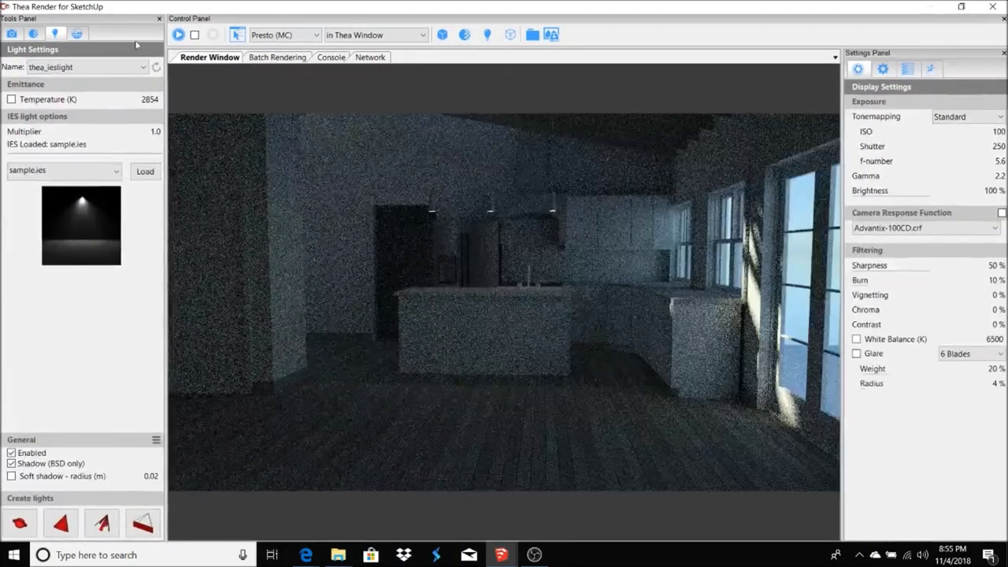
pyautogui.click(115, 171)
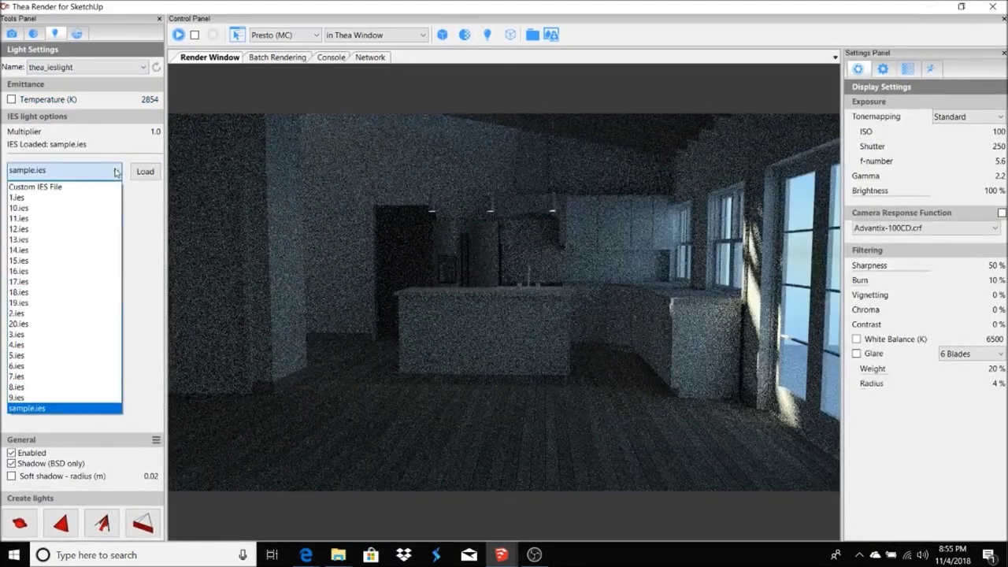
pyautogui.click(35, 208)
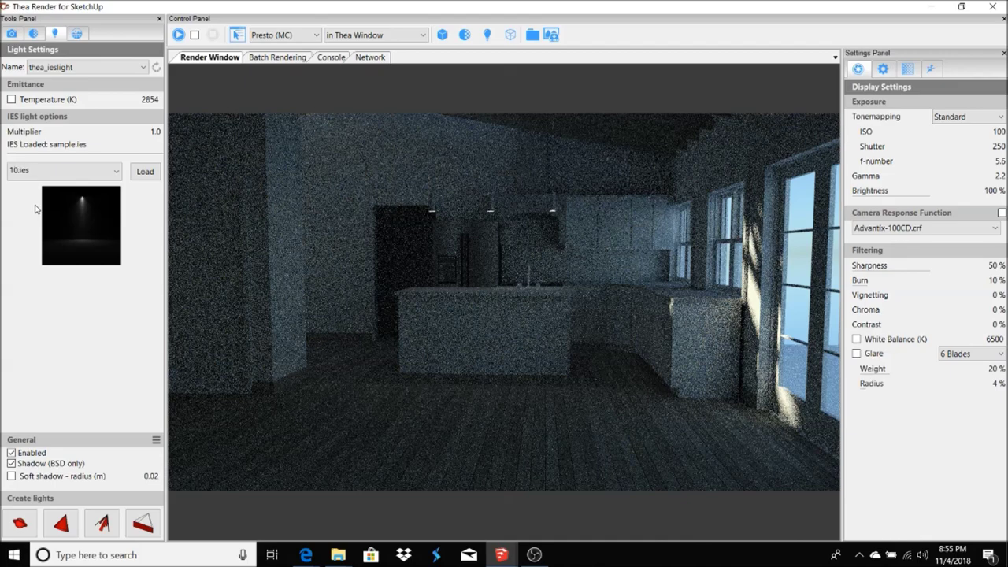
pyautogui.press('Down')
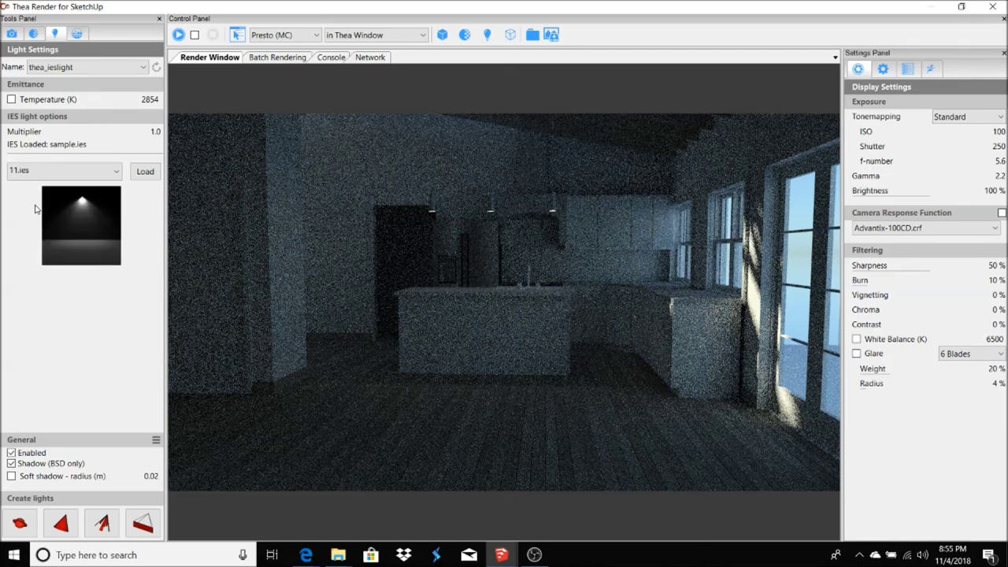
pyautogui.press('Down')
pyautogui.press('Down')
pyautogui.press('Down')
pyautogui.press('Down')
pyautogui.press('Down')
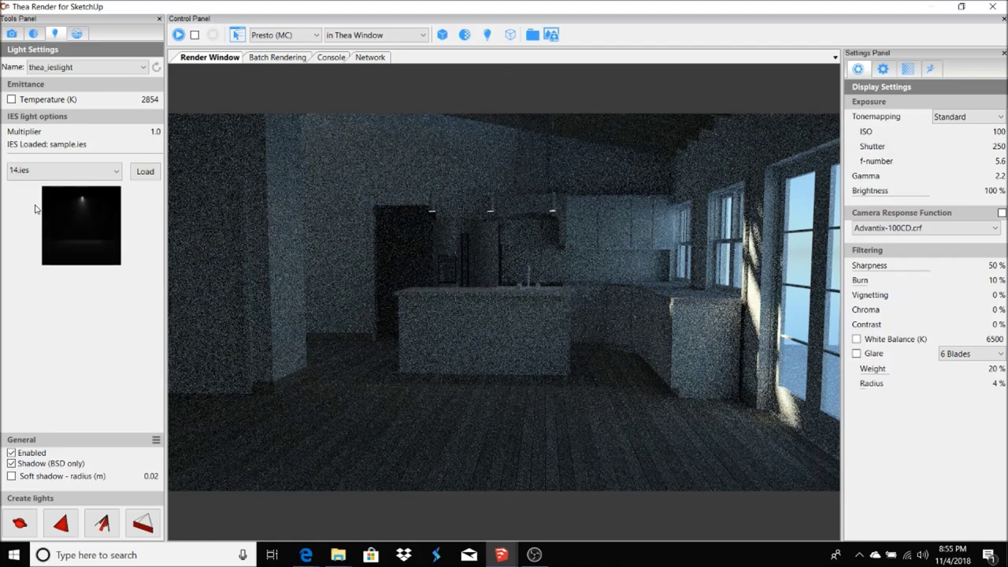
pyautogui.press('Down')
pyautogui.press('Down')
pyautogui.press('Down')
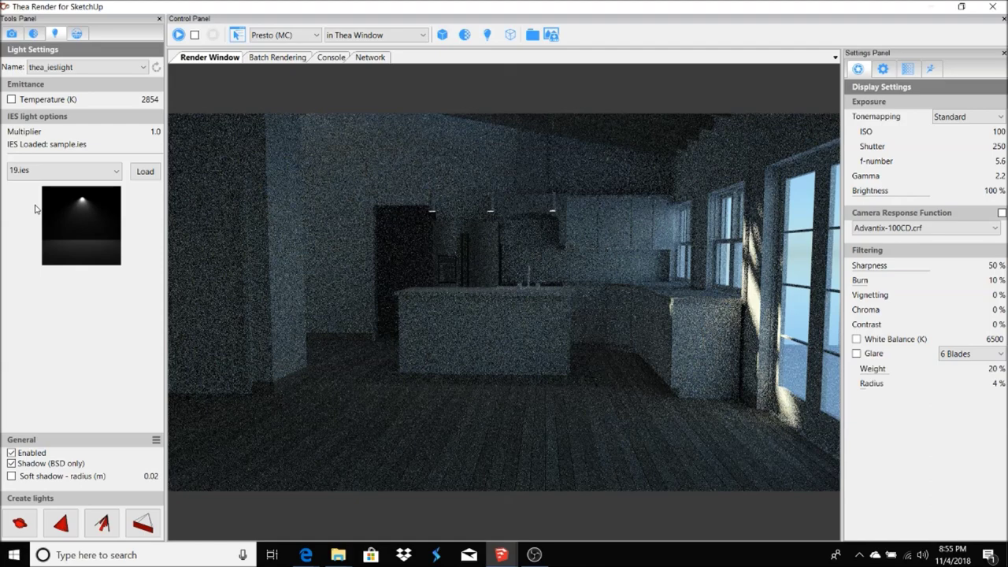
# Set the IES Multiplier to 15 and load the 19.ies profile
pyautogui.click(155, 132)
pyautogui.write('15')
pyautogui.click(145, 175)
pyautogui.moveTo(246, 10)
pyautogui.mouseDown()
pyautogui.moveTo(321, 499)
pyautogui.moveTo(293, 368)
pyautogui.moveTo(301, 307)
pyautogui.mouseUp()
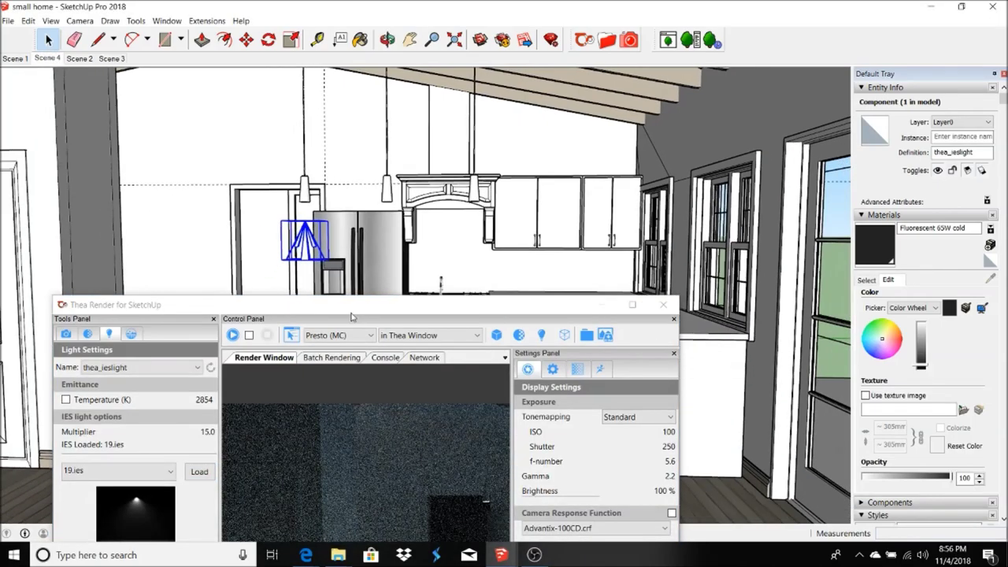
# Run a Thea interactive render of the kitchen under the 19.ies light, then stop it and restore the window
pyautogui.moveTo(352, 306); pyautogui.dragTo(396, 4)
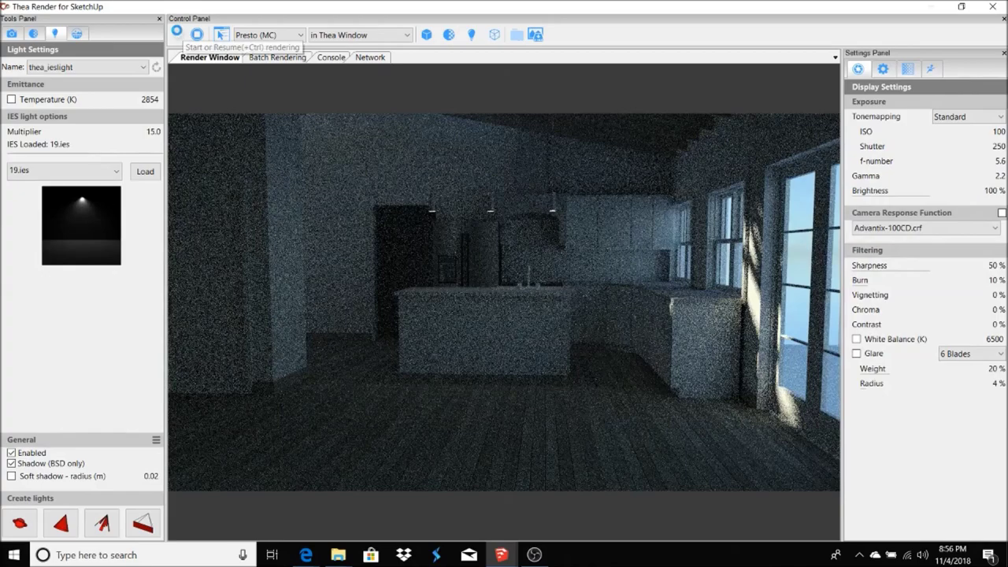
pyautogui.click(176, 31)
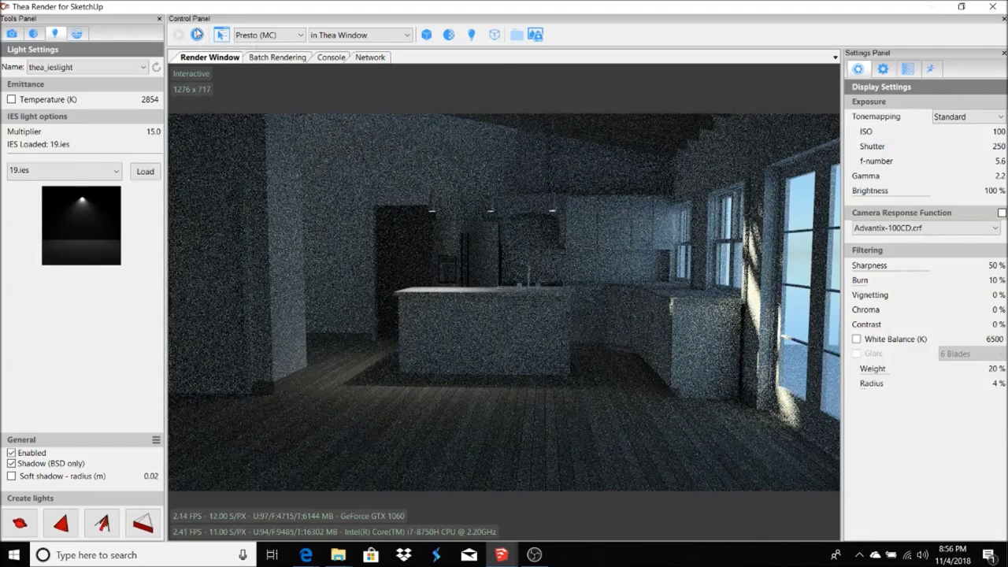
pyautogui.click(197, 35)
pyautogui.click(960, 6)
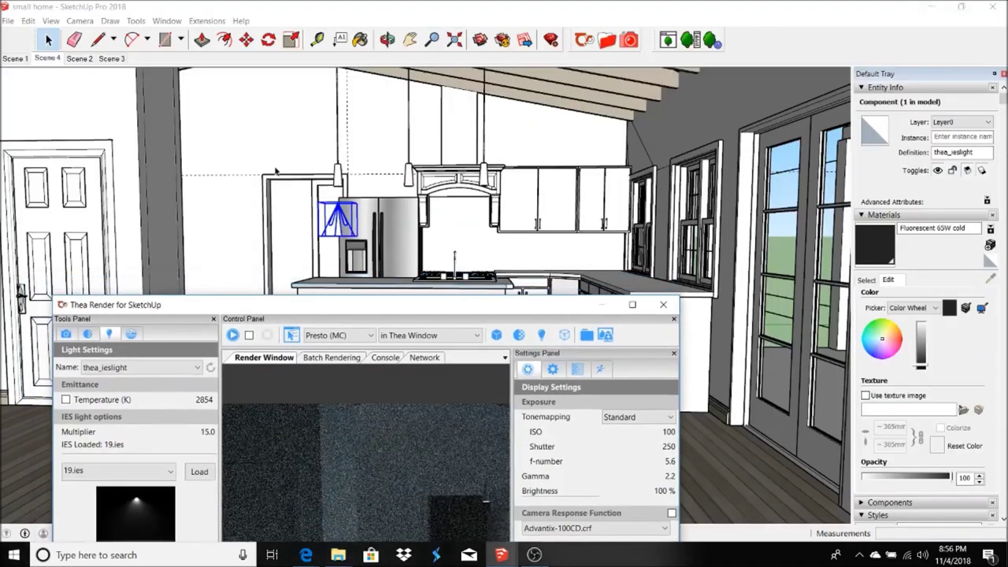
# Paste a copy of the IES light in place and move it under another pendant lamp
pyautogui.moveTo(374, 299)
pyautogui.mouseDown()
pyautogui.moveTo(374, 256)
pyautogui.moveTo(386, 401)
pyautogui.mouseUp()
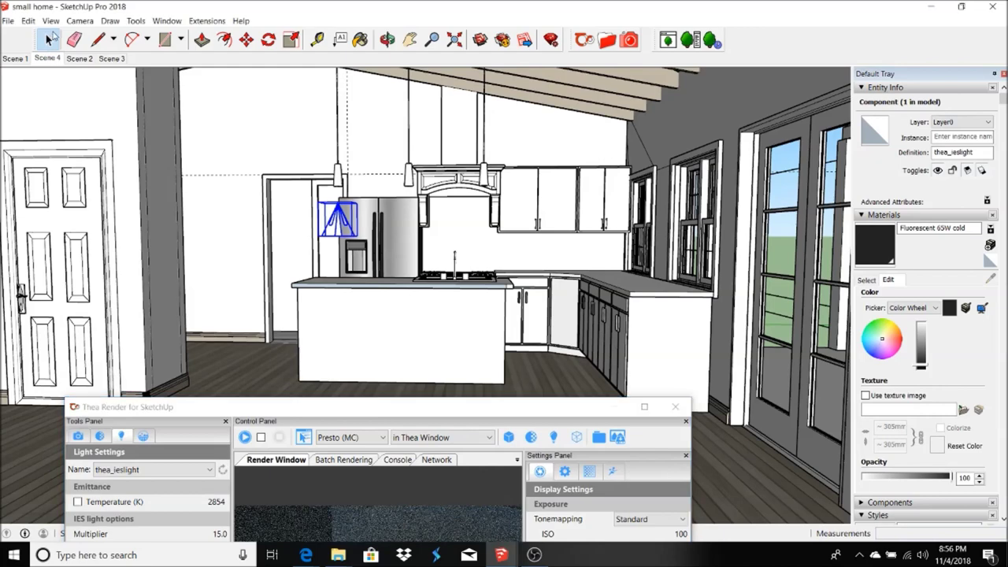
pyautogui.scroll(3, 387, 216)
pyautogui.scroll(3, 387, 216)
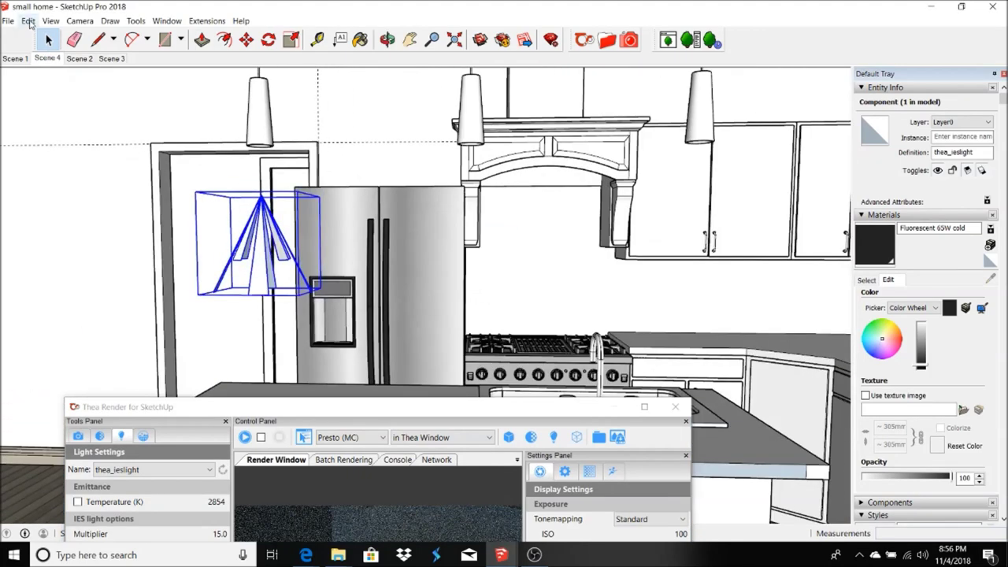
pyautogui.click(27, 20)
pyautogui.click(47, 76)
pyautogui.click(28, 20)
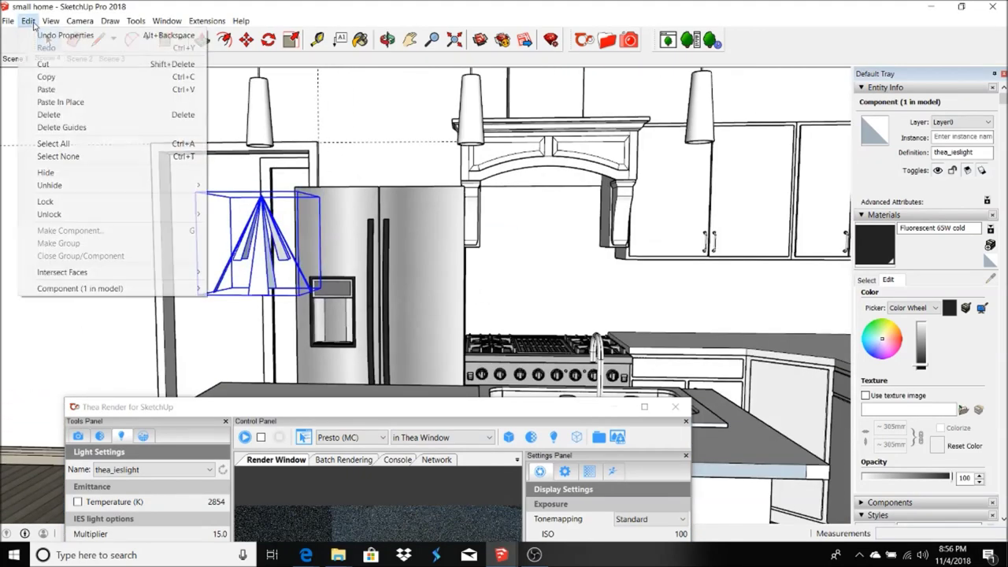
pyautogui.click(60, 103)
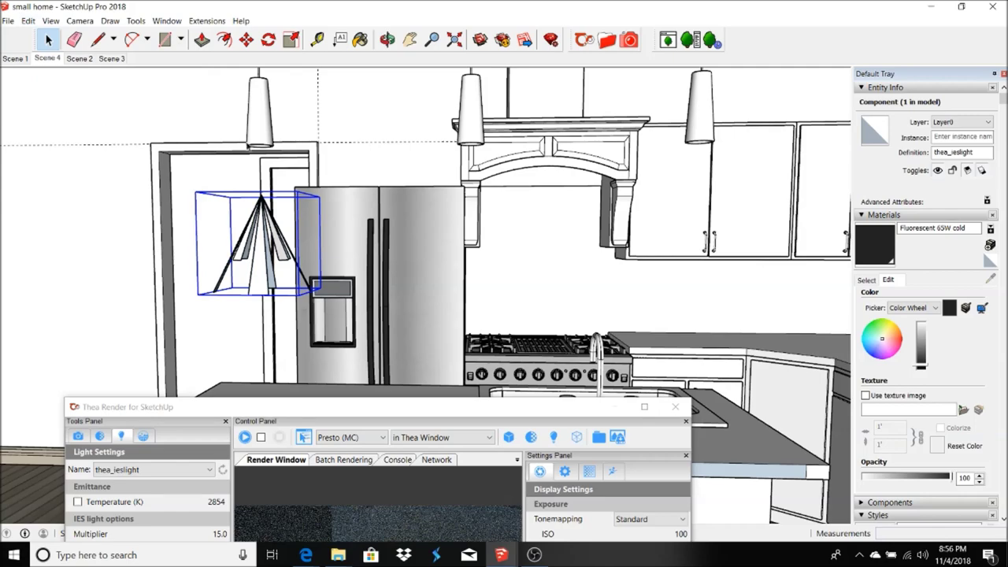
pyautogui.click(247, 40)
pyautogui.scroll(-5, 386, 235)
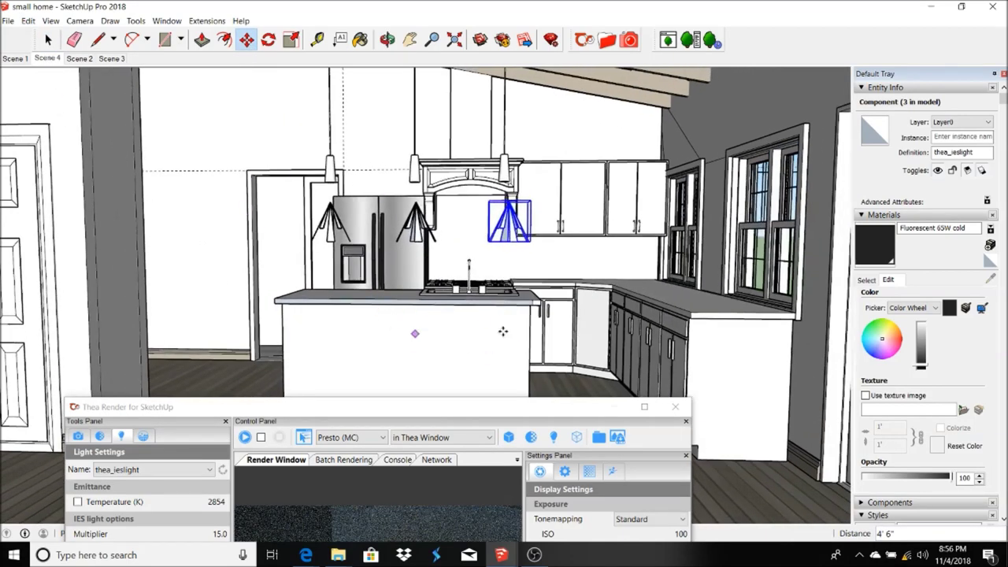
pyautogui.scroll(-2, 548, 259)
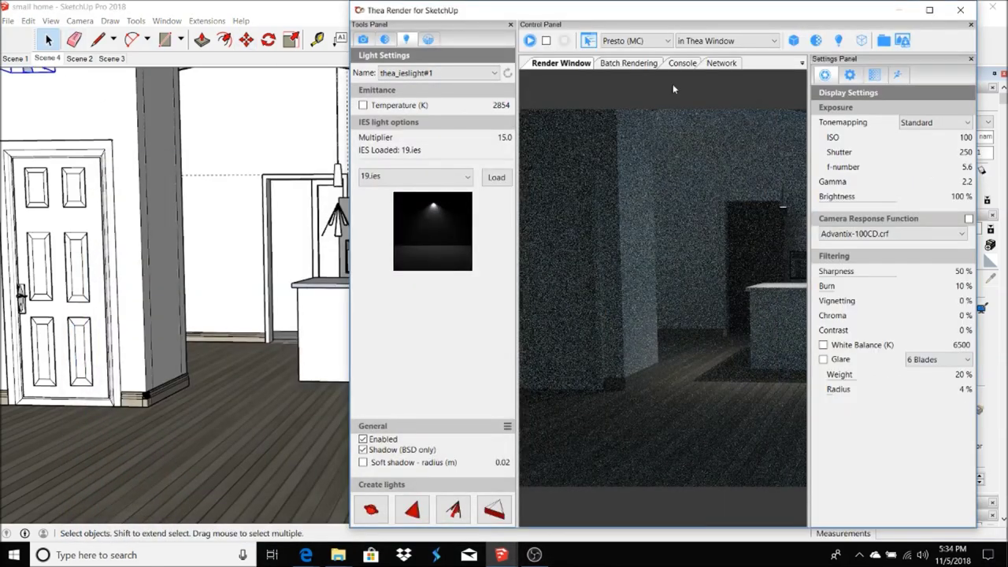
# Maximise the Thea window and start an interactive render with all three IES lights
pyautogui.moveTo(648, 15); pyautogui.dragTo(568, 15)
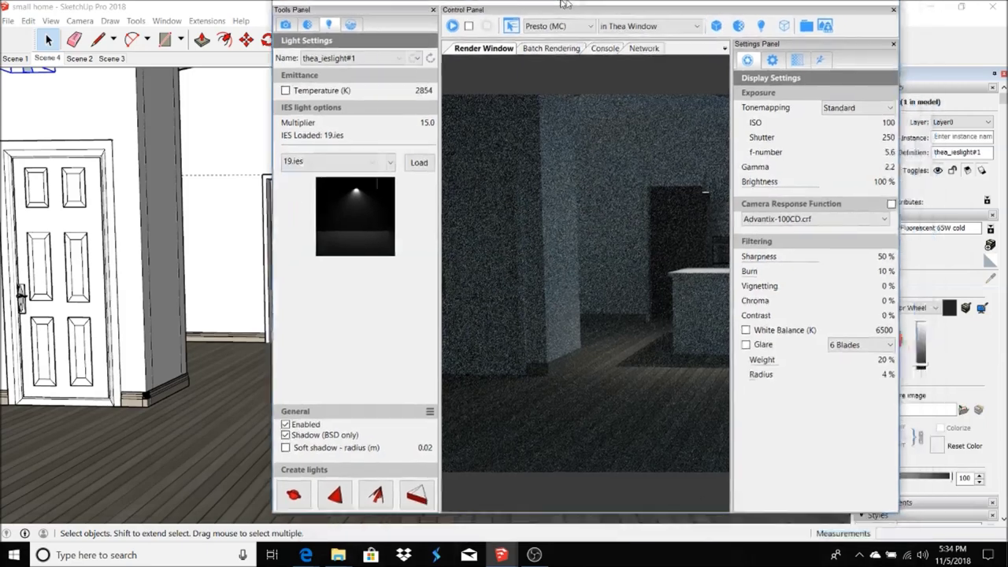
pyautogui.doubleClick(568, 15)
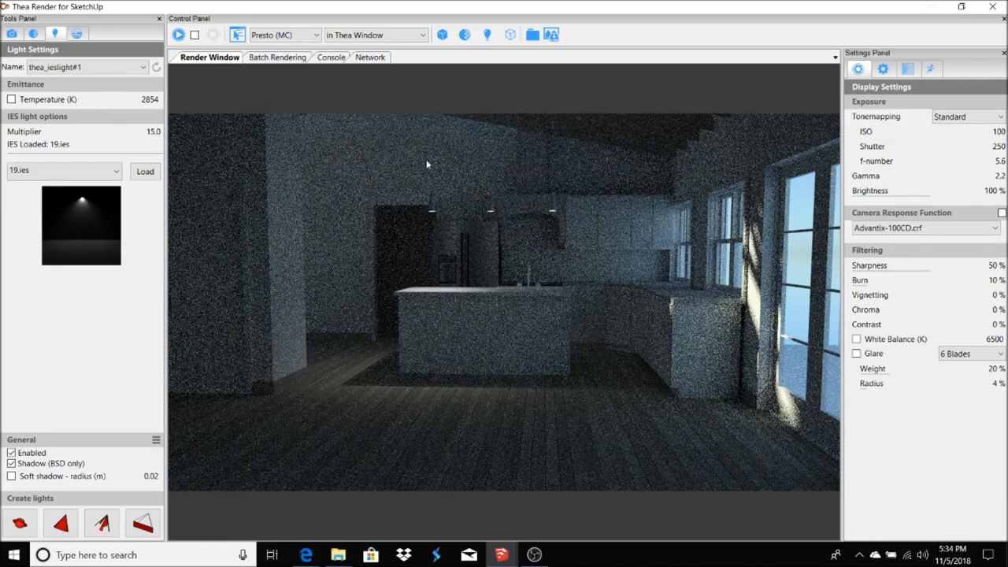
pyautogui.click(178, 34)
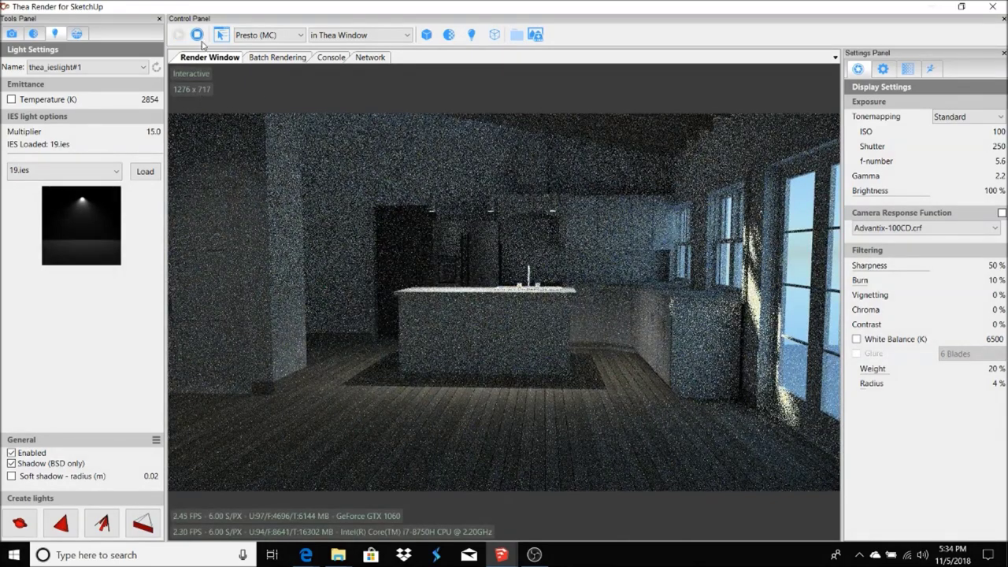
# Restore the Thea window and move it aside to bring the SketchUp model forward
pyautogui.doubleClick(277, 6)
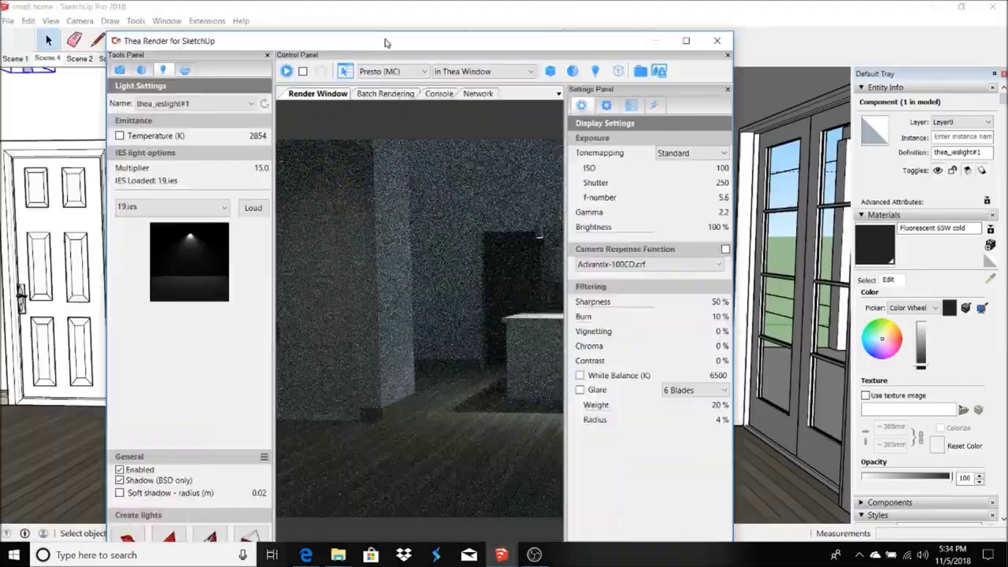
pyautogui.click(48, 40)
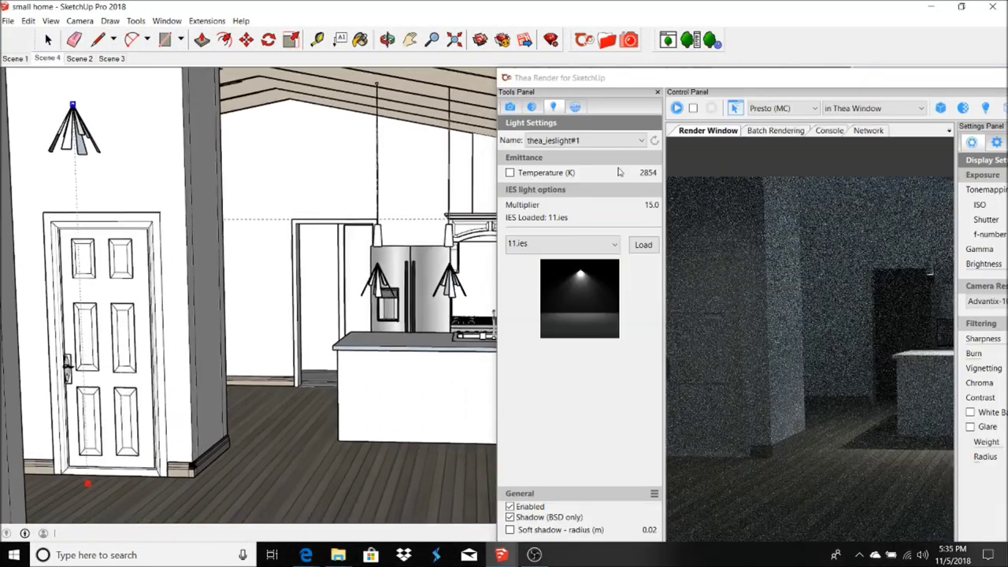
pyautogui.click(677, 109)
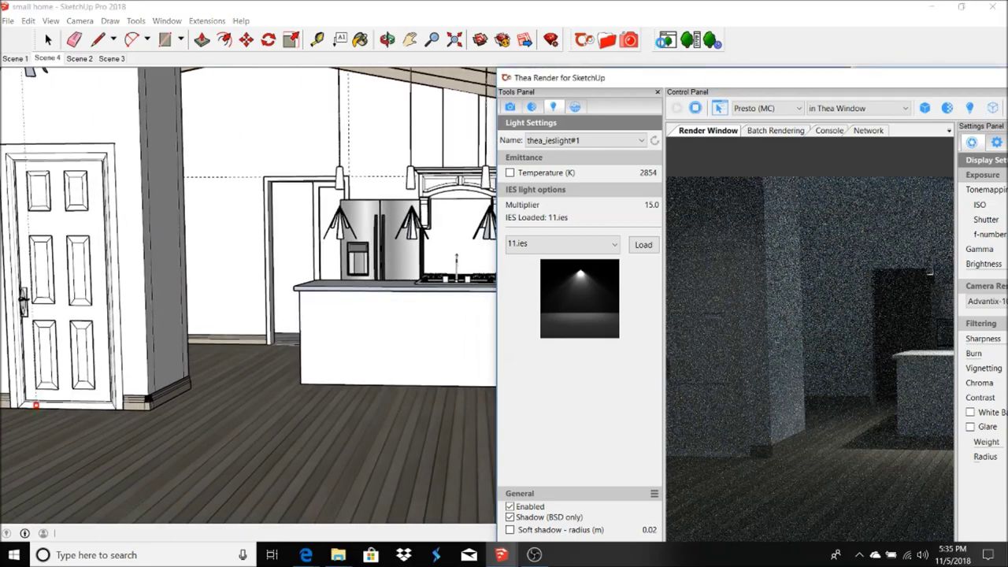
pyautogui.moveTo(563, 3); pyautogui.dragTo(565, 4)
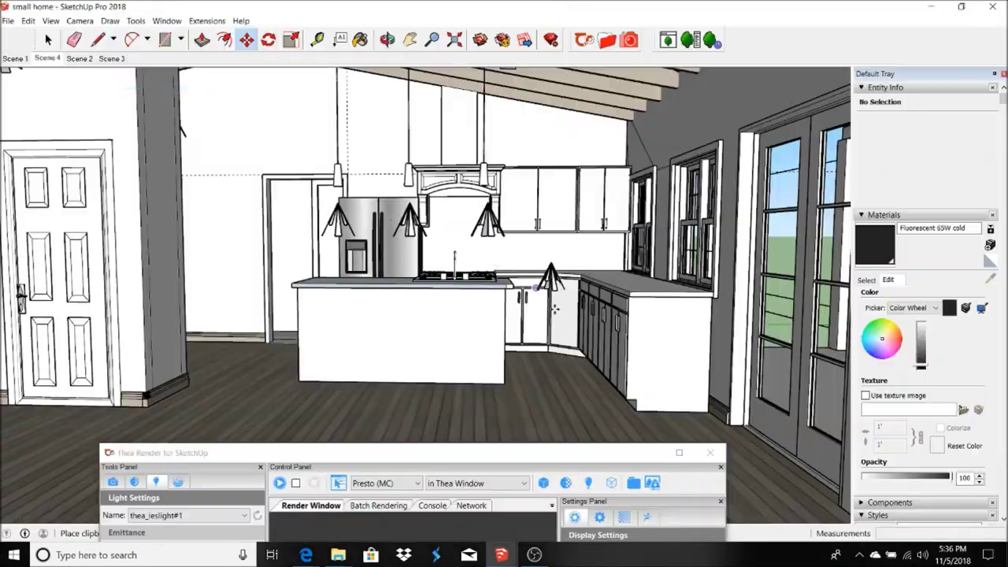
# Place the pasted light by the corner counter and lift it up near the ceiling
pyautogui.click(520, 364)
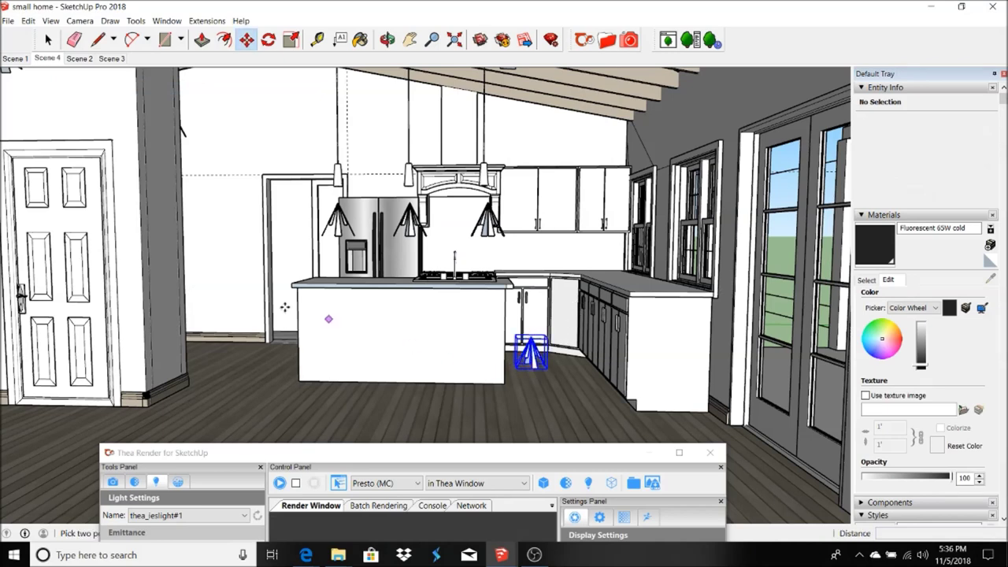
pyautogui.click(232, 298)
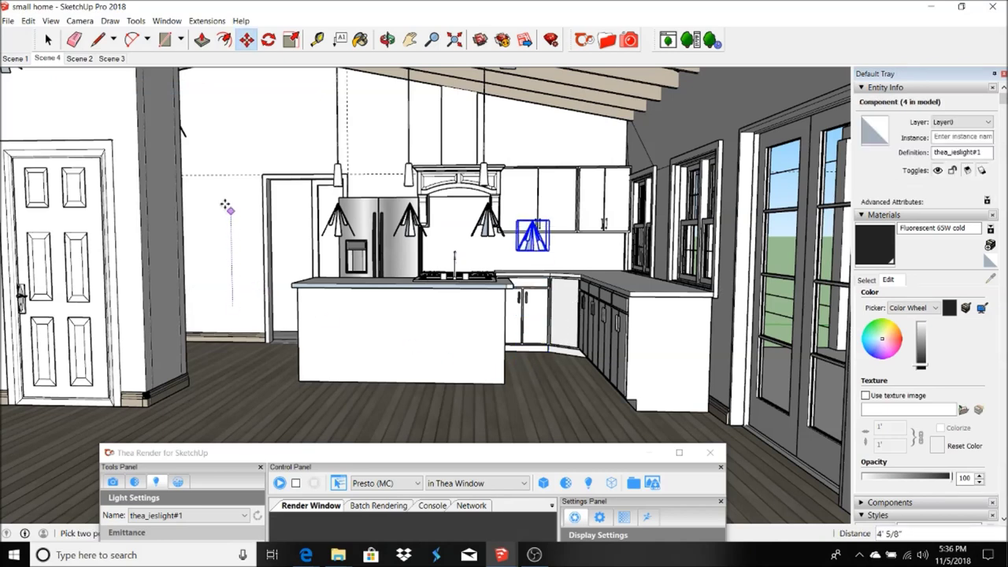
pyautogui.click(259, 118)
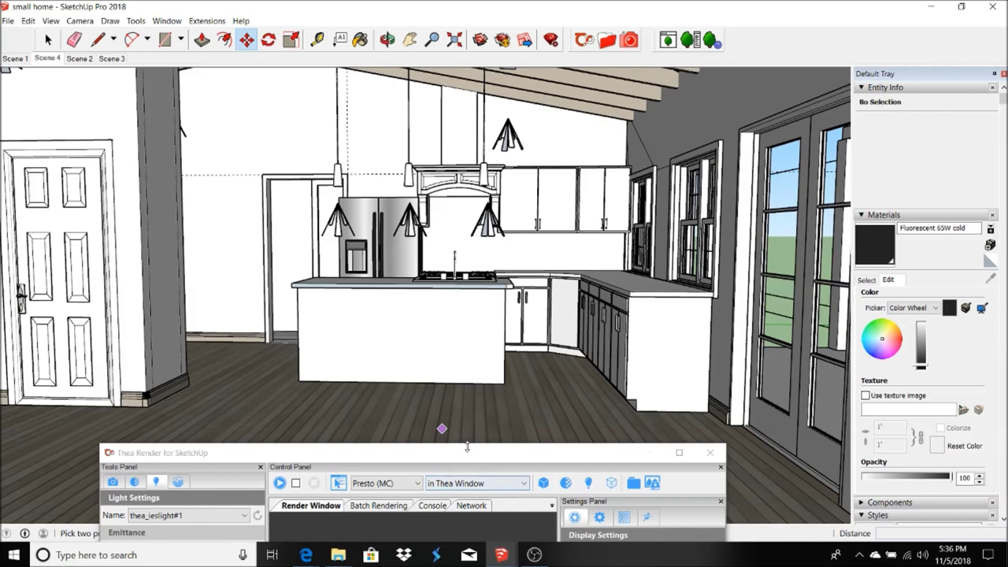
# Maximise the Thea window, run an interactive render with the new light, then stop it
pyautogui.moveTo(470, 452); pyautogui.dragTo(475, 3)
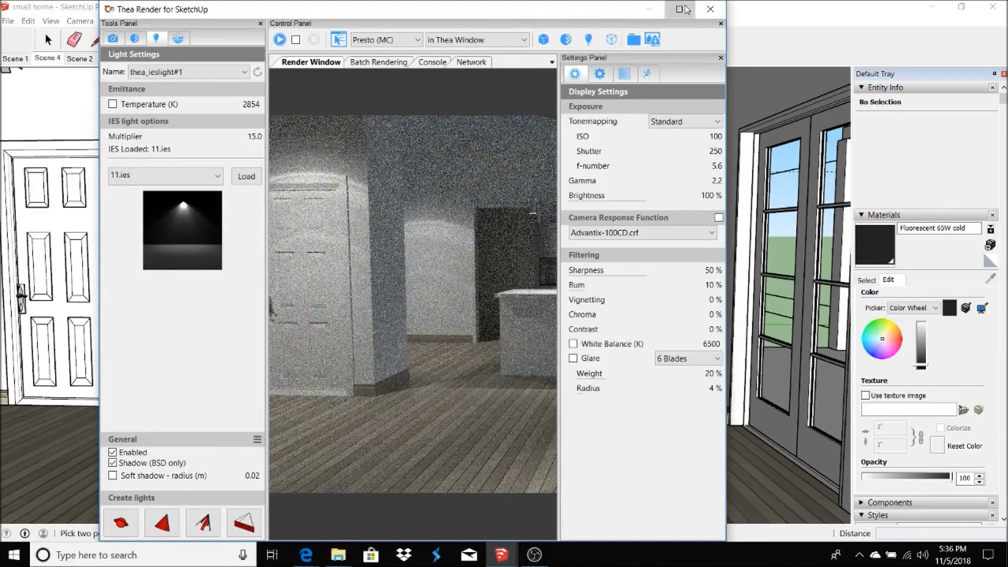
pyautogui.click(679, 9)
pyautogui.click(178, 35)
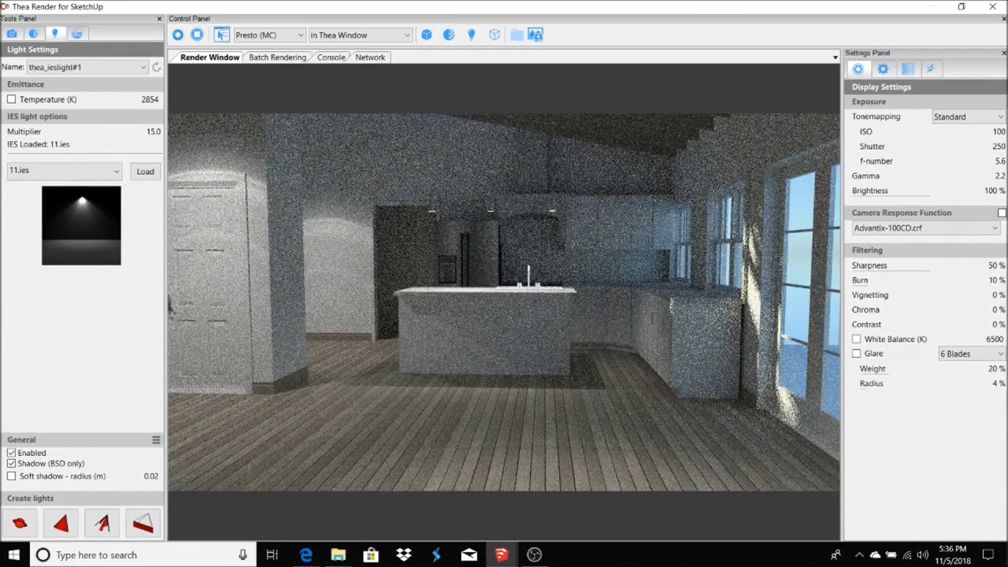
pyautogui.click(179, 35)
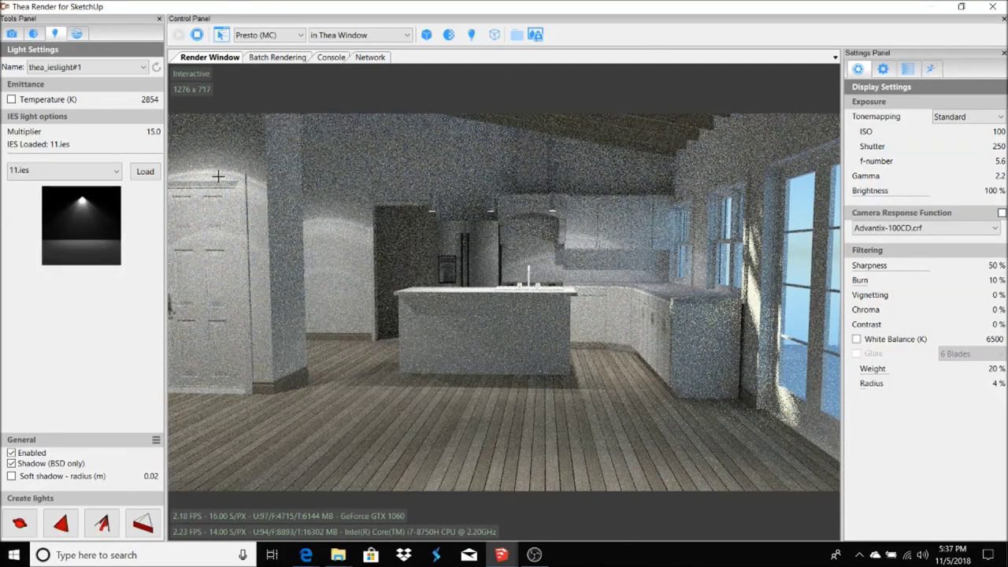
pyautogui.click(198, 37)
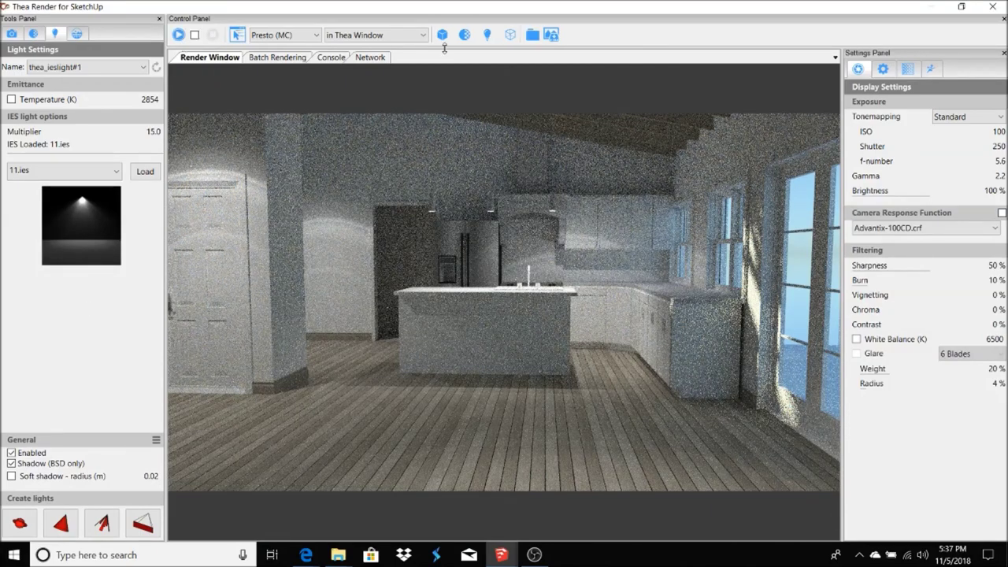
# Bring SketchUp forward with the Select tool, then return the Thea render window over the model
pyautogui.click(961, 6)
pyautogui.click(48, 39)
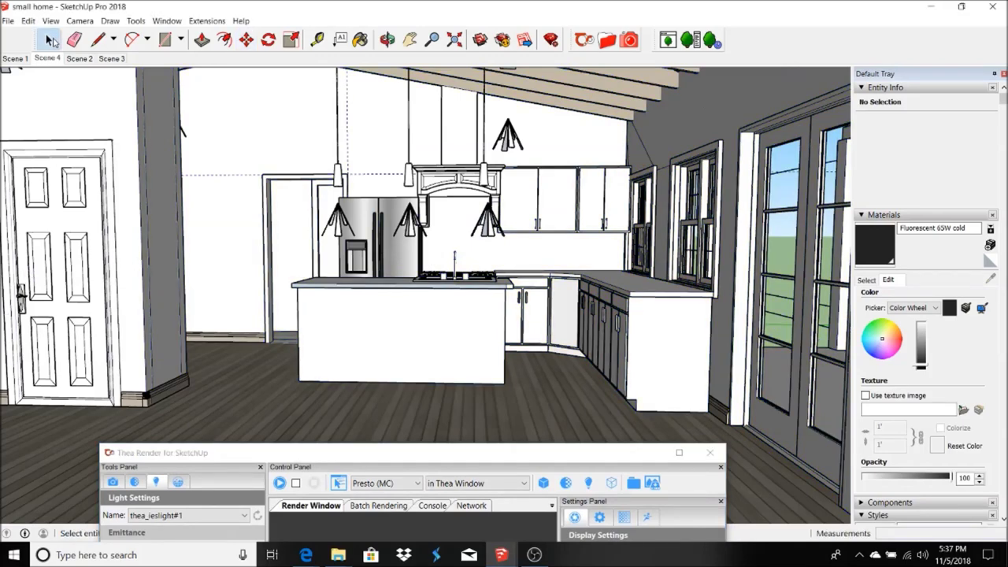
pyautogui.scroll(4, 425, 315)
pyautogui.scroll(-2, 426, 315)
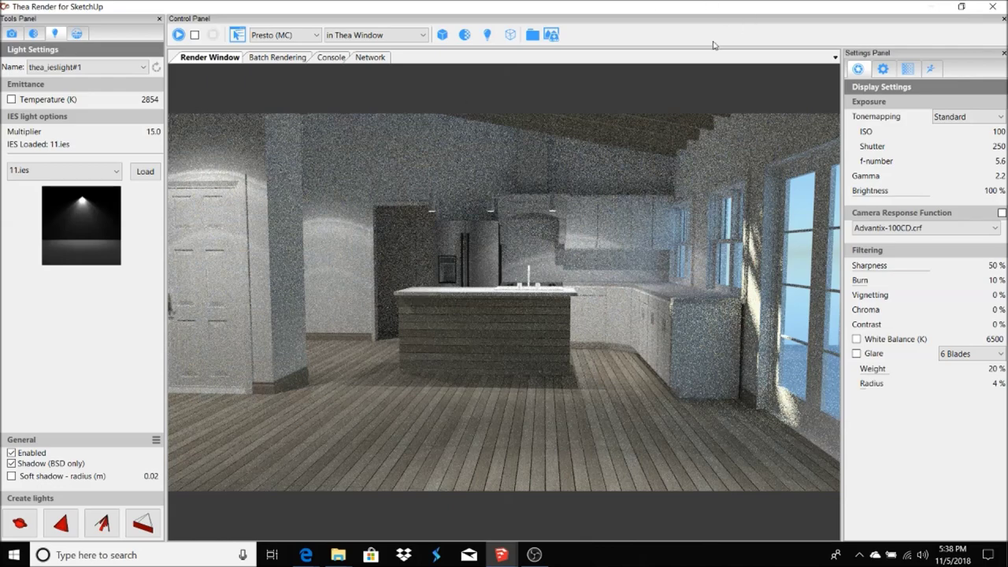
pyautogui.doubleClick(744, 9)
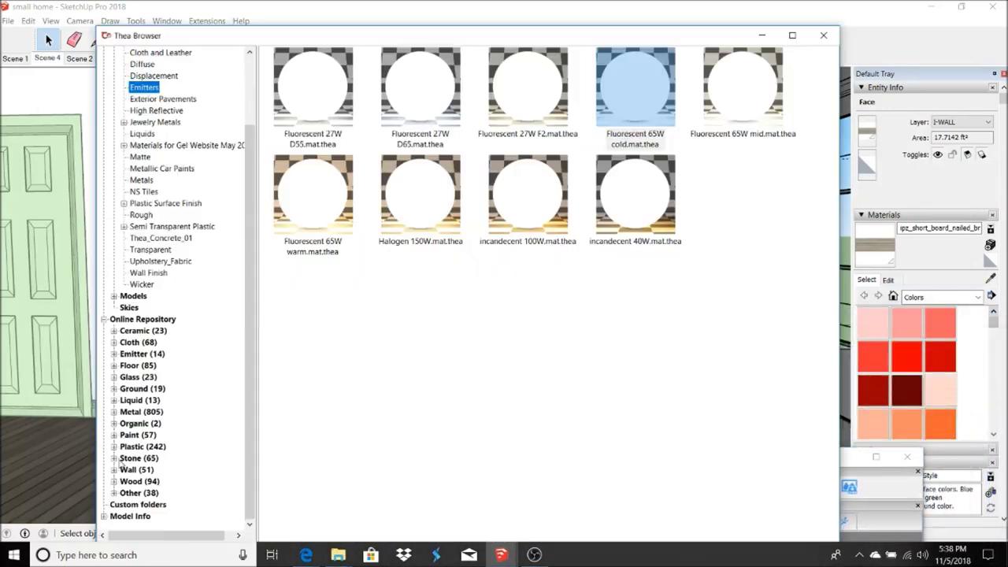
# Load the stacked stone HR material from Thea Browser's Stone (1-10) category
pyautogui.click(114, 459)
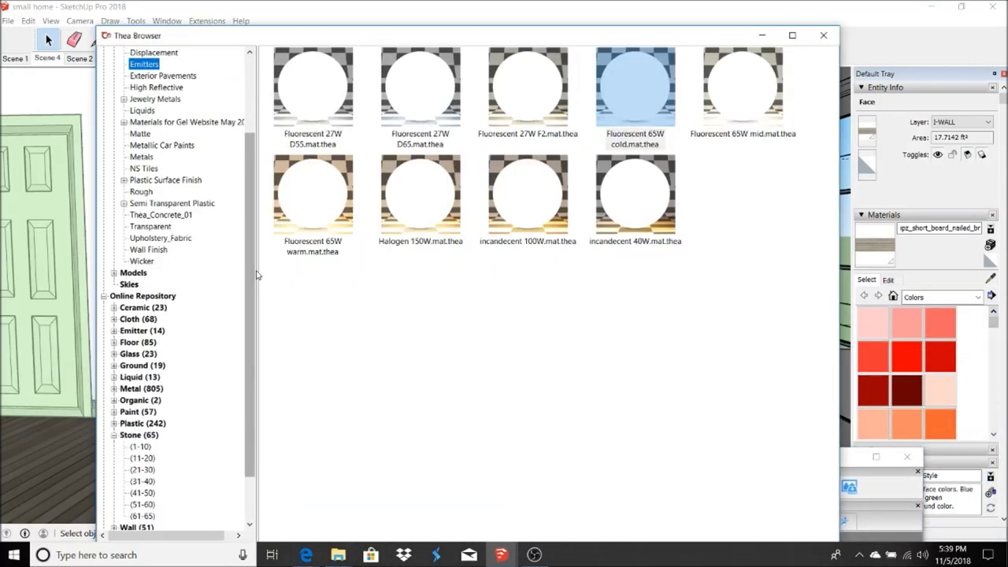
pyautogui.scroll(-2, 148, 411)
pyautogui.click(140, 389)
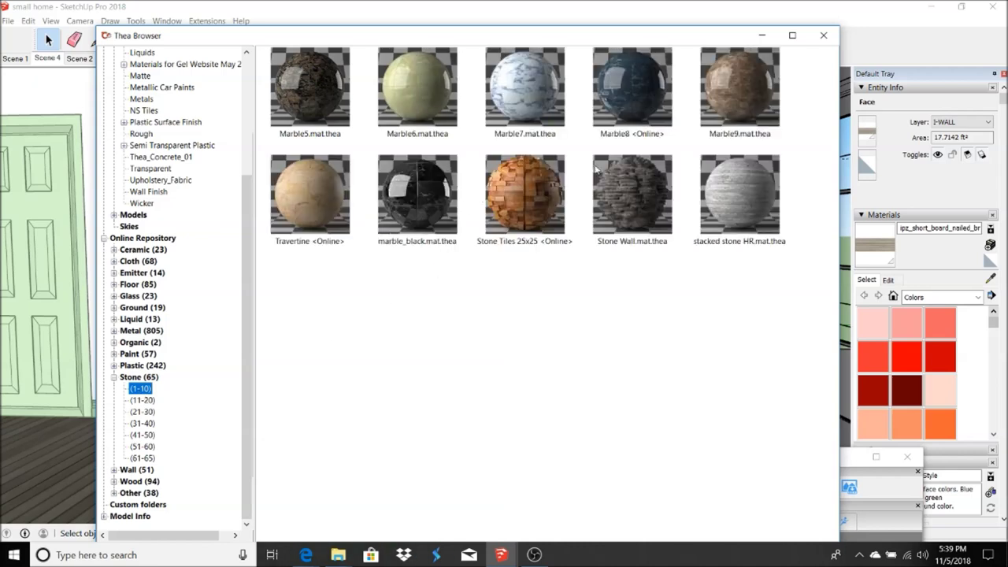
pyautogui.doubleClick(731, 185)
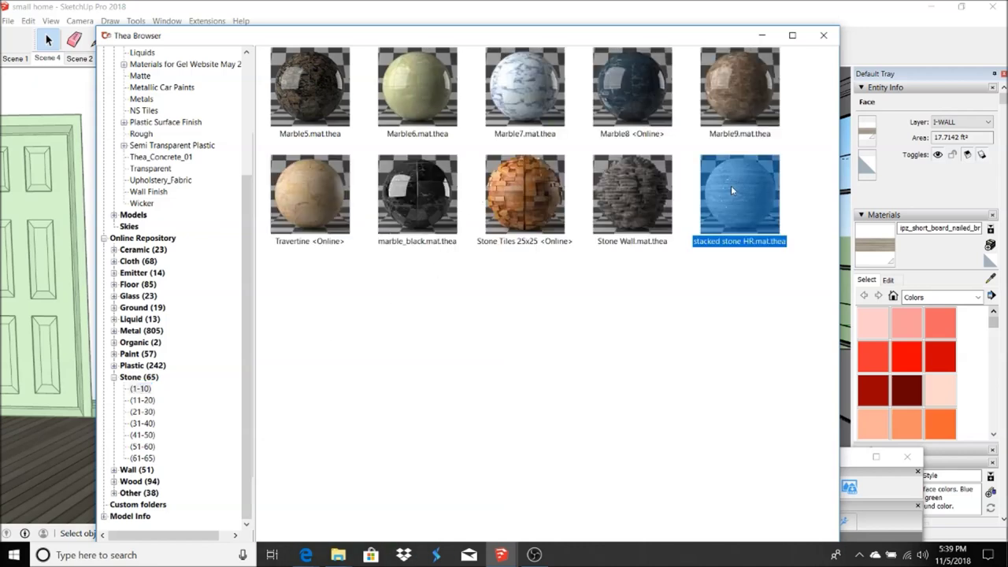
pyautogui.click(761, 35)
# Paint the island front and the stove backsplash with stacked stone HR
pyautogui.click(481, 346)
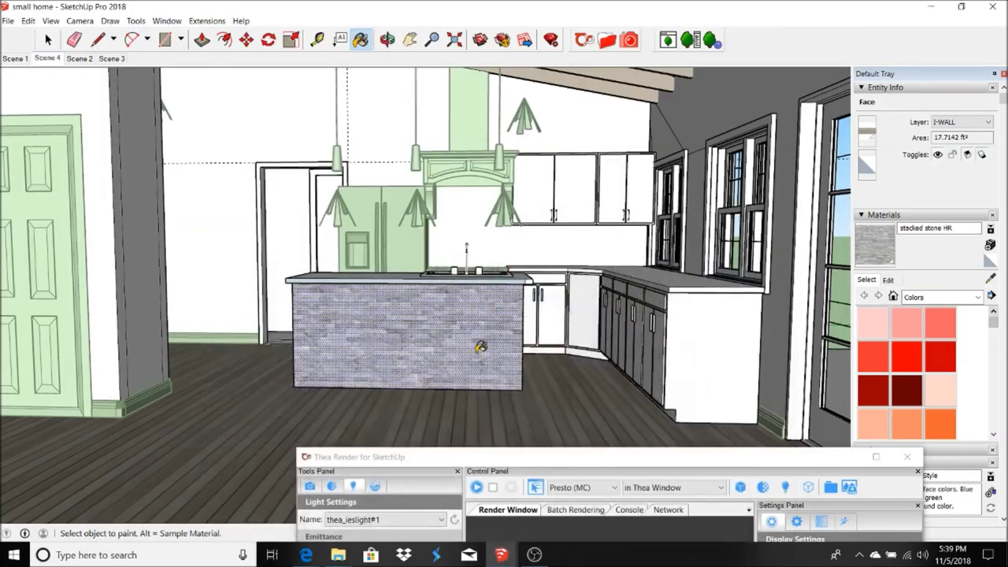
pyautogui.scroll(6, 532, 305)
pyautogui.scroll(-2, 454, 282)
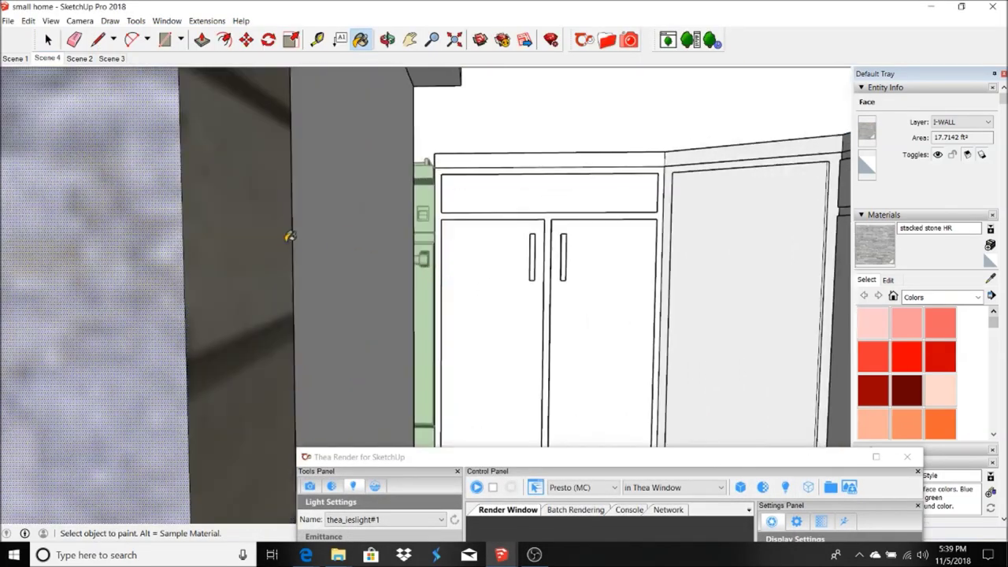
pyautogui.scroll(-6, 243, 278)
pyautogui.scroll(5, 243, 278)
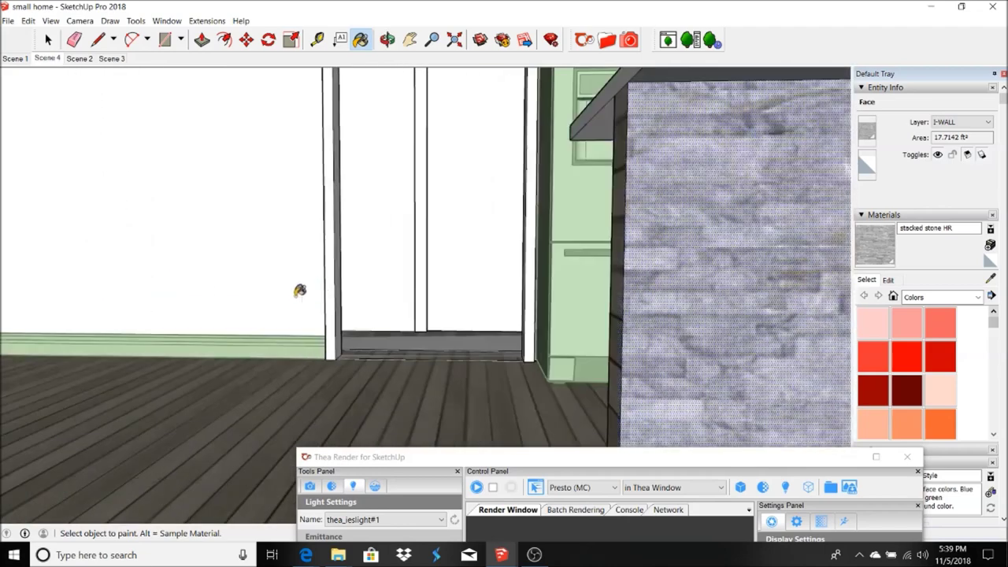
pyautogui.moveTo(360, 289); pyautogui.dragTo(802, 189, button='middle')
pyautogui.scroll(-5, 353, 410)
pyautogui.scroll(1, 437, 272)
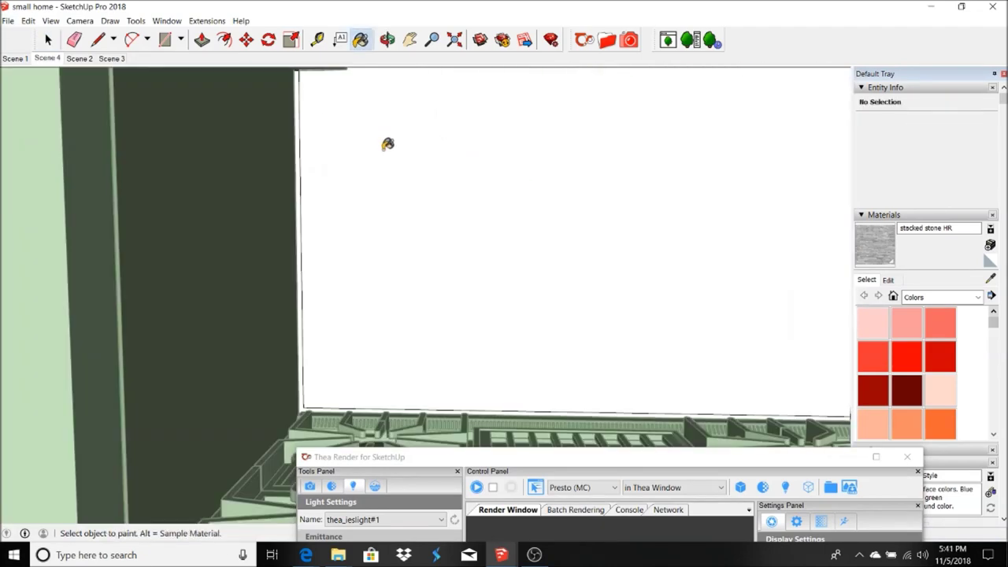
pyautogui.click(347, 260)
pyautogui.scroll(-3, 337, 264)
pyautogui.scroll(-5, 336, 259)
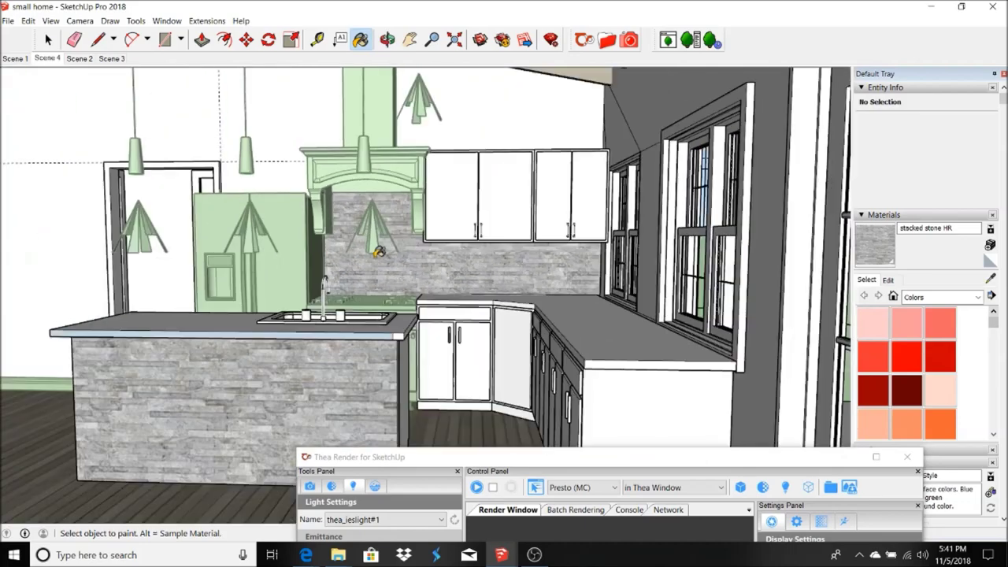
pyautogui.scroll(2, 319, 257)
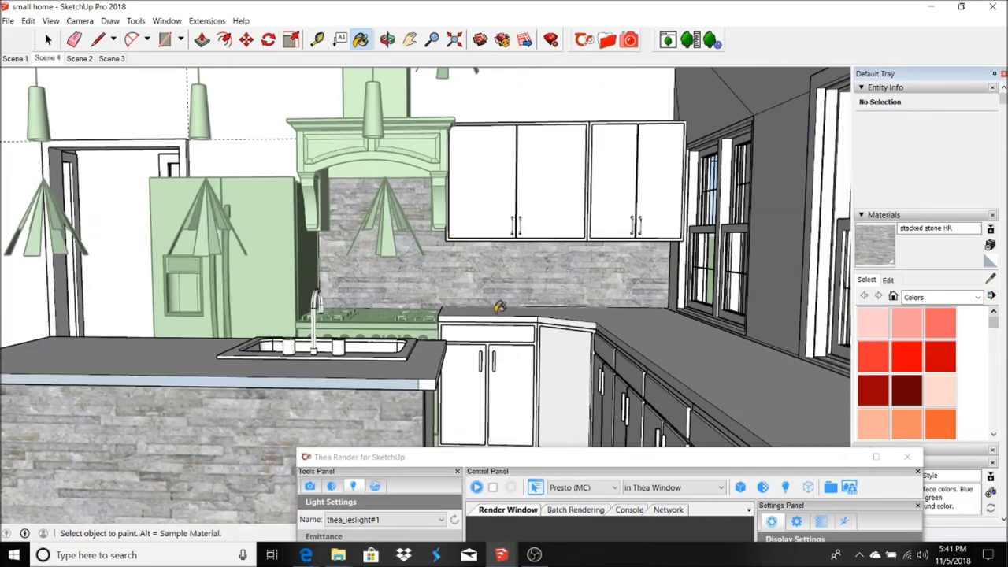
pyautogui.scroll(-4, 499, 308)
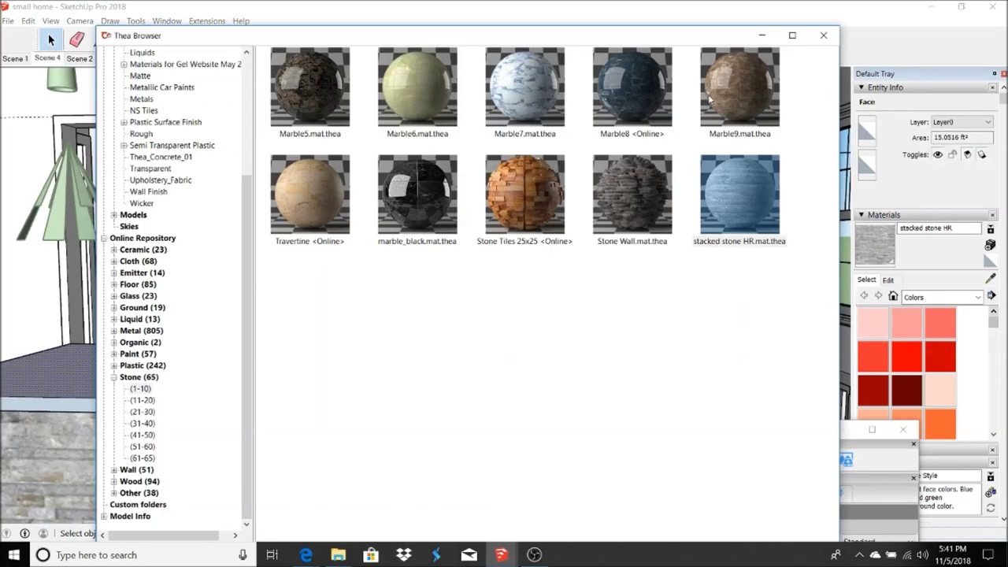
# Choose Marble9 and paint the island countertop's top and front edge
pyautogui.click(709, 93)
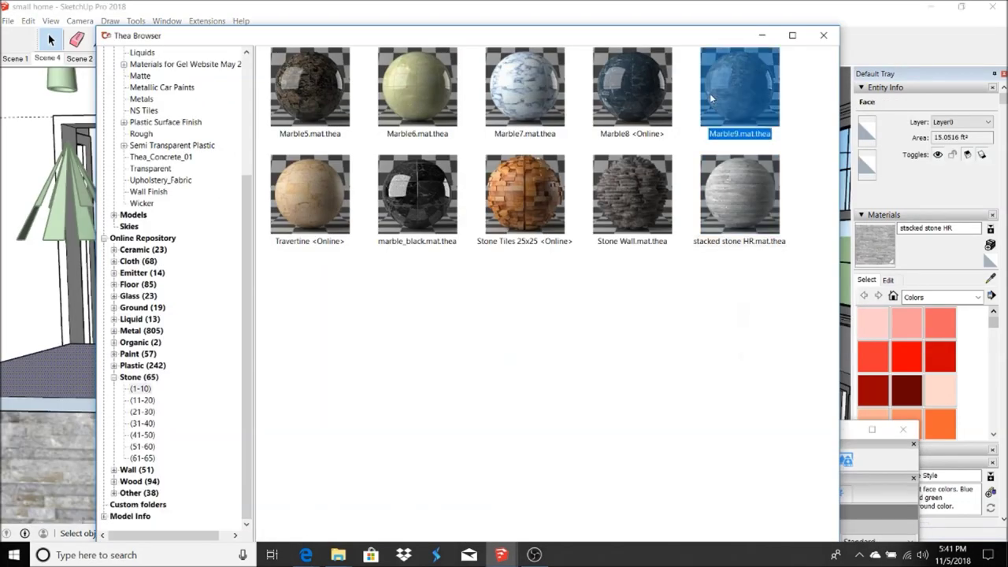
pyautogui.click(761, 36)
pyautogui.scroll(-2, 489, 157)
pyautogui.scroll(5, 459, 153)
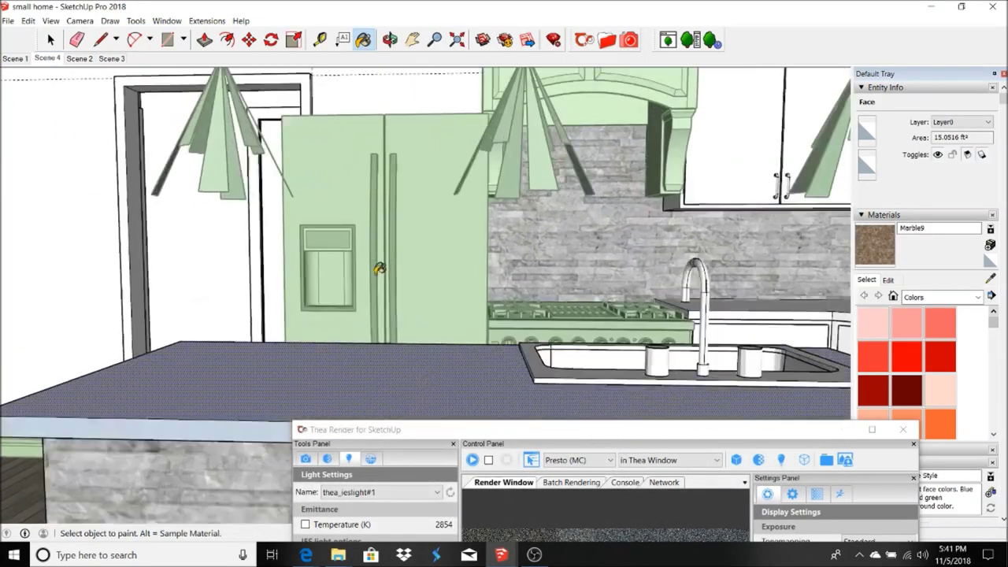
pyautogui.click(335, 315)
pyautogui.click(336, 347)
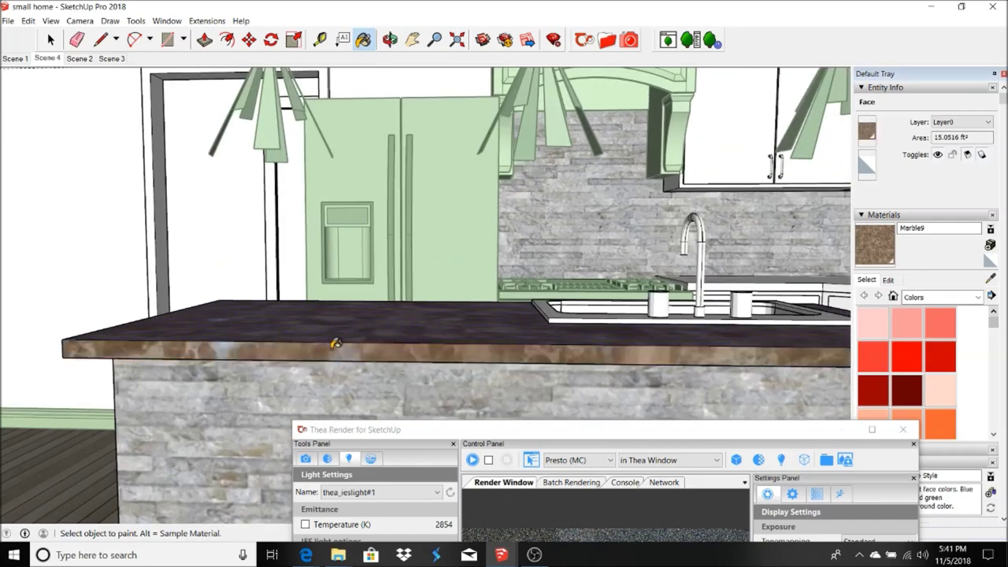
pyautogui.scroll(-5, 334, 331)
pyautogui.scroll(8, 321, 263)
pyautogui.scroll(-6, 626, 273)
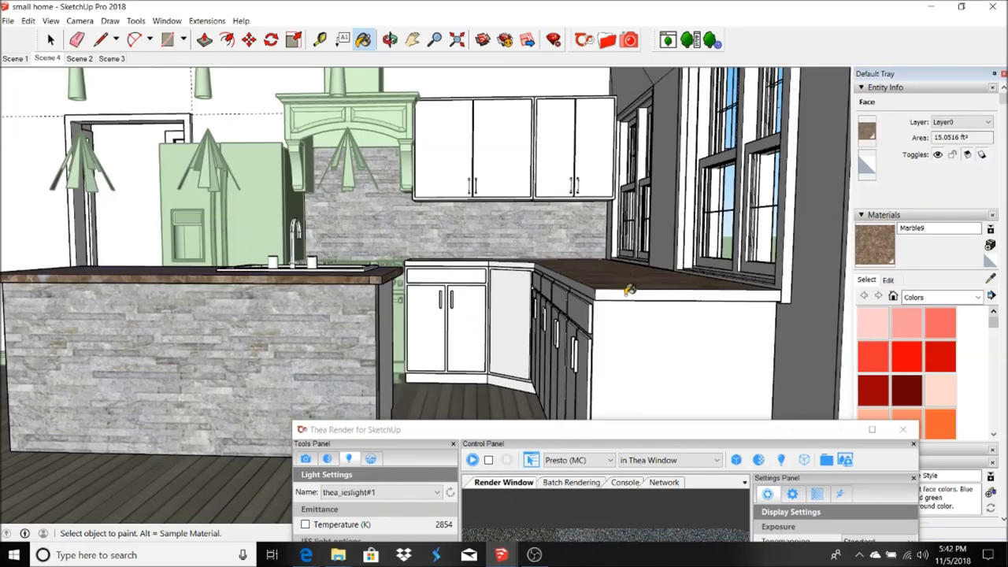
# Paint the right, corner and remaining countertop edges with Marble9, then return to Scene 4
pyautogui.click(630, 291)
pyautogui.scroll(2, 622, 288)
pyautogui.scroll(4, 499, 250)
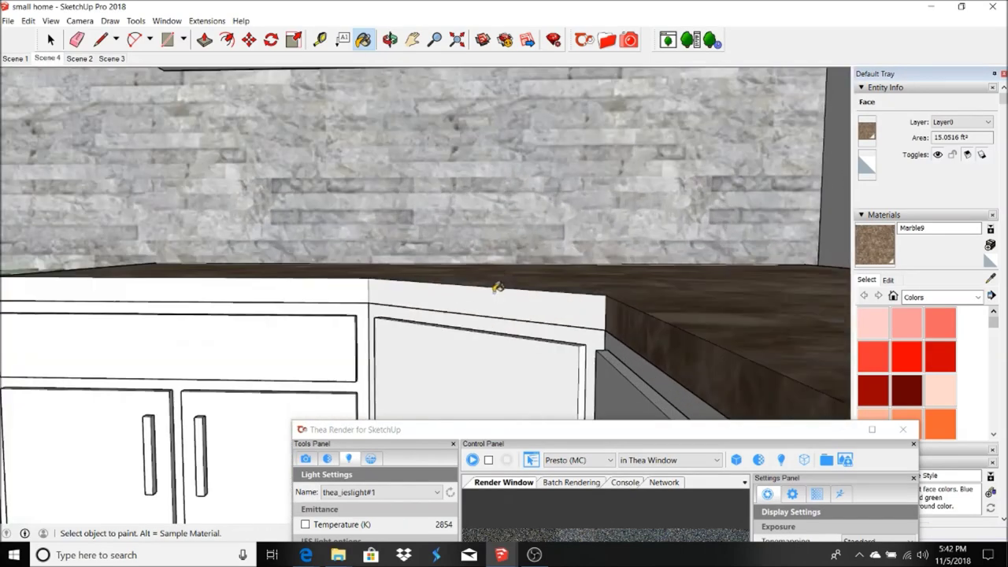
pyautogui.click(499, 286)
pyautogui.click(333, 286)
pyautogui.scroll(2, 524, 378)
pyautogui.scroll(-5, 525, 378)
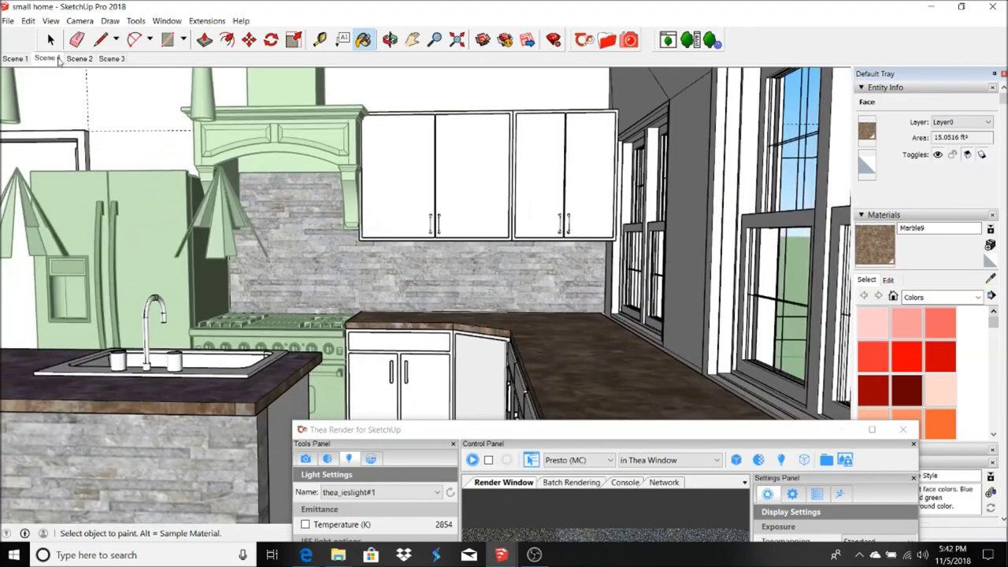
pyautogui.click(55, 59)
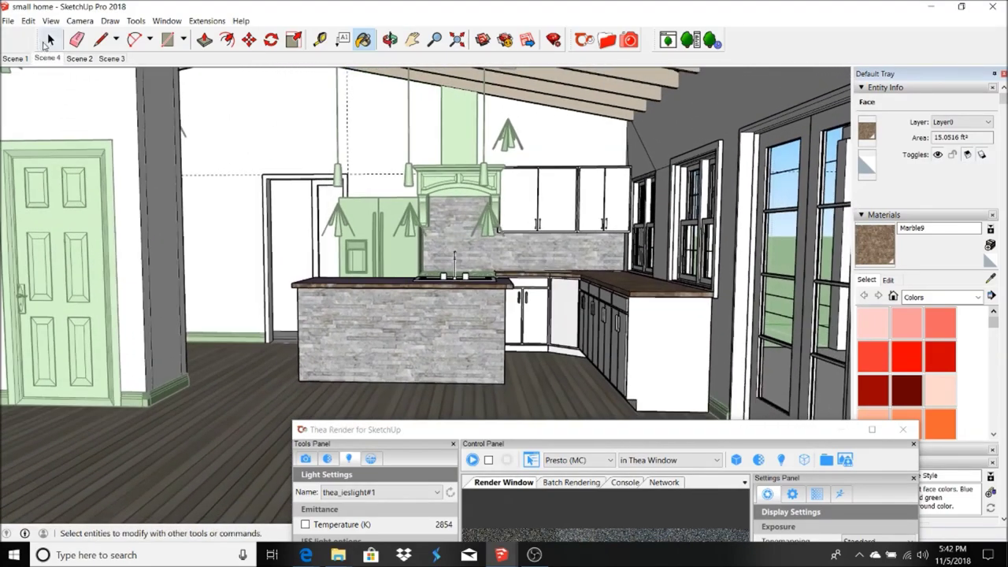
# Start a Presto MC interactive Thea render of the kitchen and dock the render window on the right
pyautogui.click(50, 39)
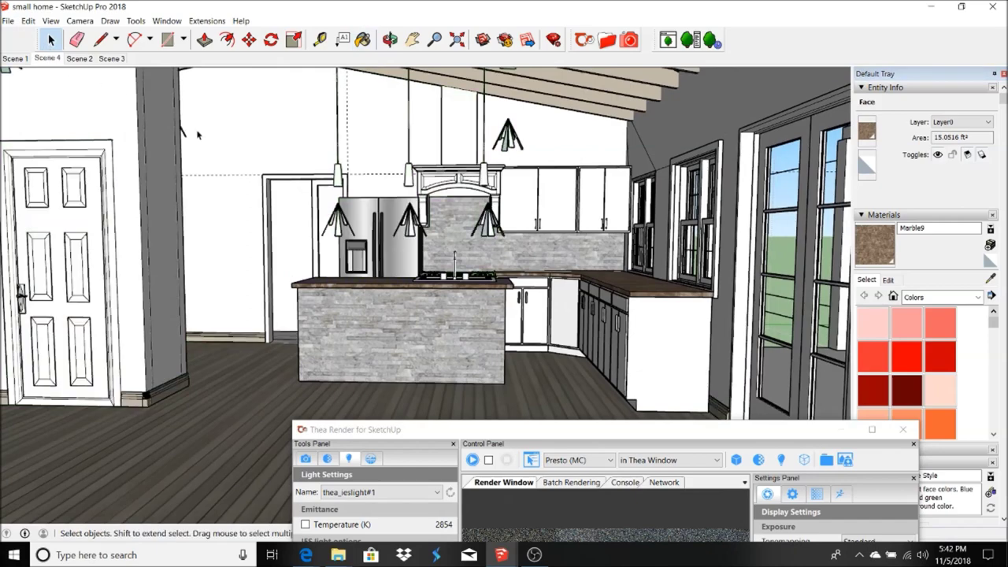
pyautogui.doubleClick(508, 425)
pyautogui.click(179, 36)
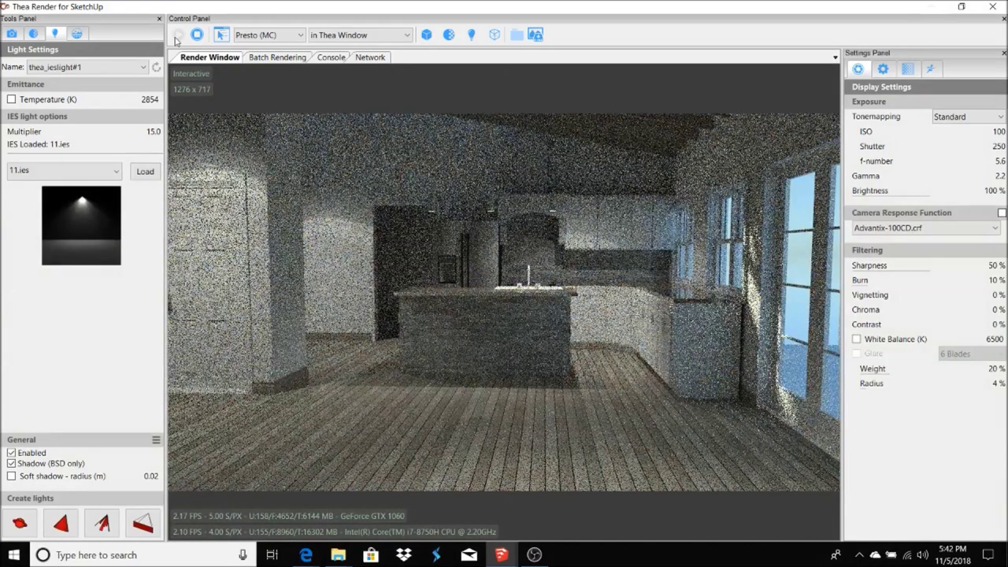
pyautogui.moveTo(669, 4)
pyautogui.mouseDown()
pyautogui.moveTo(790, 18)
pyautogui.moveTo(864, 425)
pyautogui.moveTo(676, 465)
pyautogui.mouseUp()
# Select all of the fridge geometry and paint it Stainless Steel
pyautogui.click(297, 257)
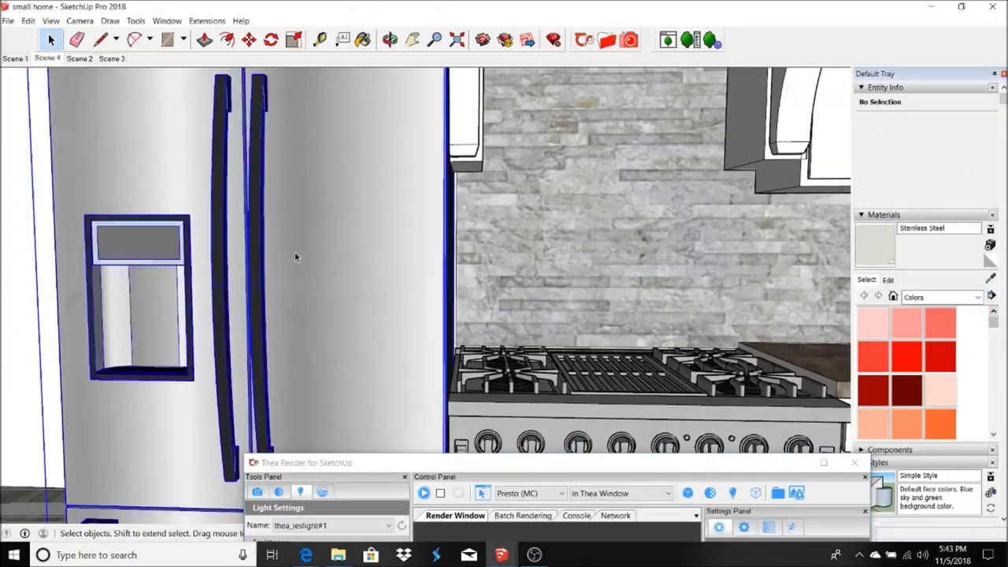
pyautogui.hotkey('ctrl', 'a')
pyautogui.scroll(-5, 440, 237)
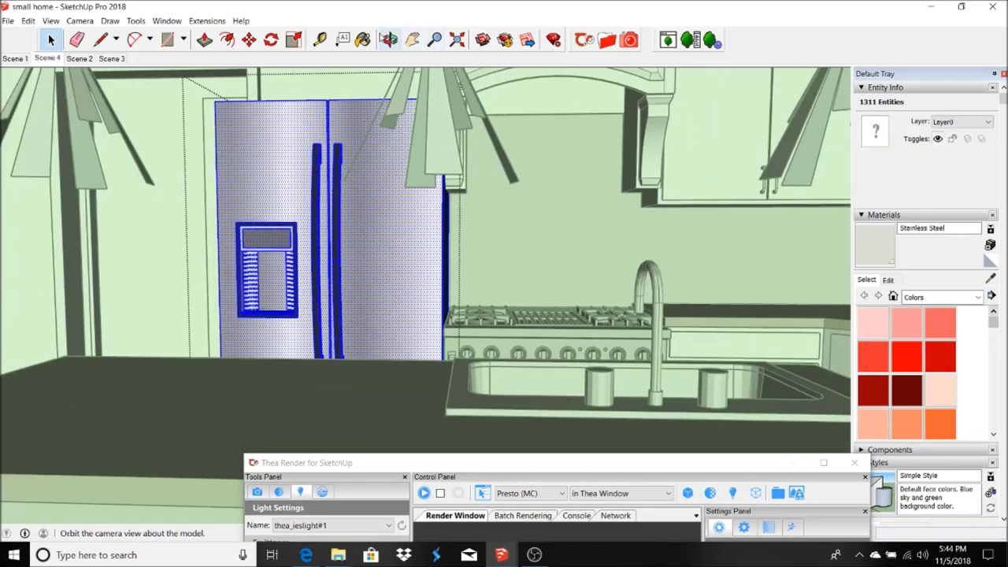
pyautogui.click(363, 39)
pyautogui.click(381, 171)
pyautogui.scroll(4, 380, 171)
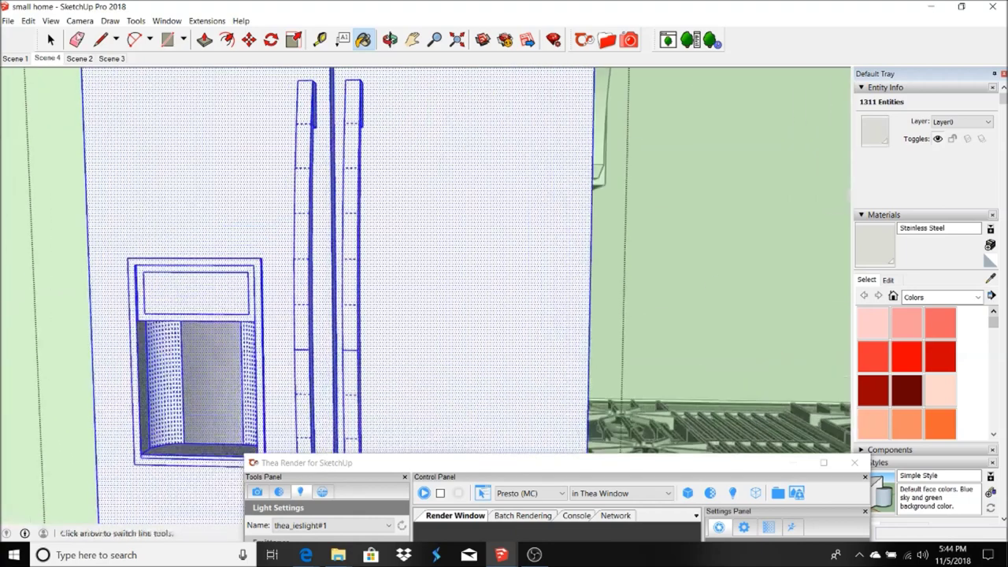
pyautogui.press('space')
# Select the whole stove front and paint it Stainless Steel
pyautogui.click(351, 108)
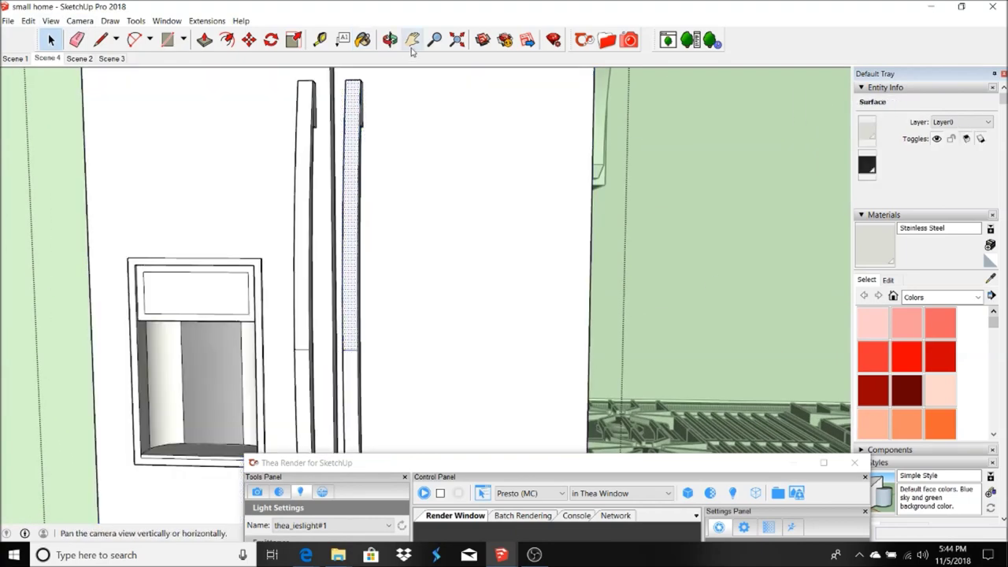
pyautogui.scroll(-3, 431, 277)
pyautogui.scroll(6, 465, 370)
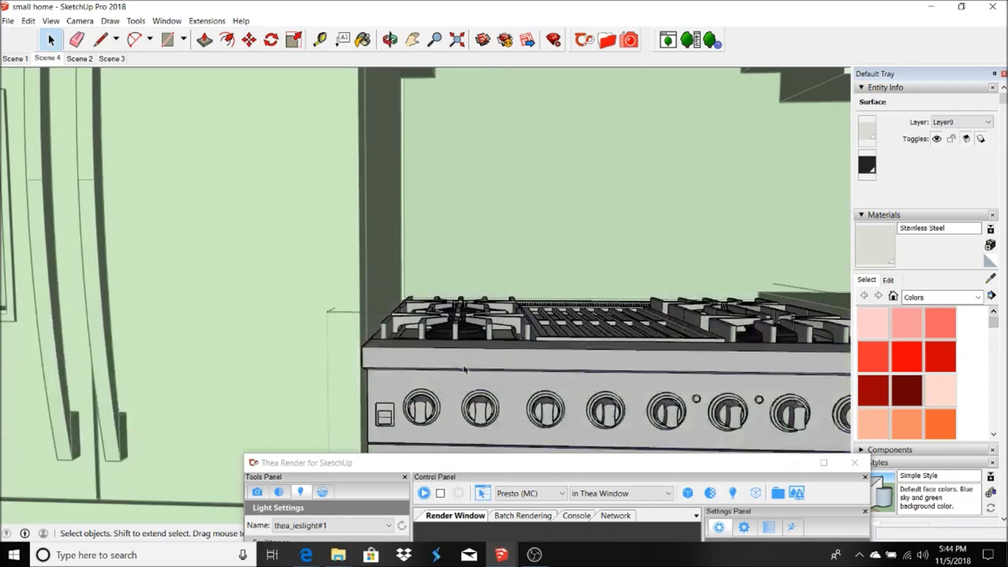
pyautogui.tripleClick(464, 369)
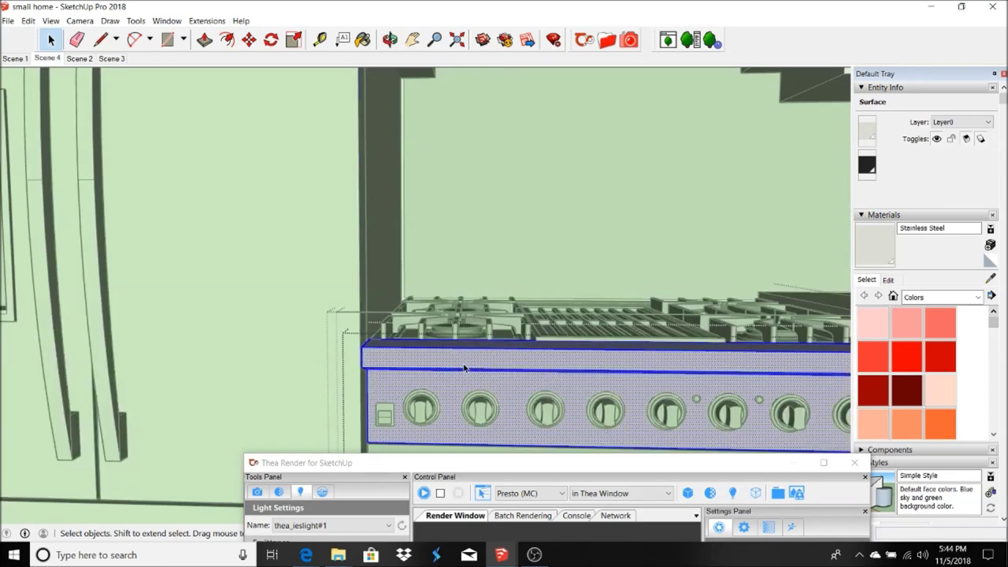
pyautogui.press('b')
pyautogui.click(516, 351)
pyautogui.scroll(-5, 504, 338)
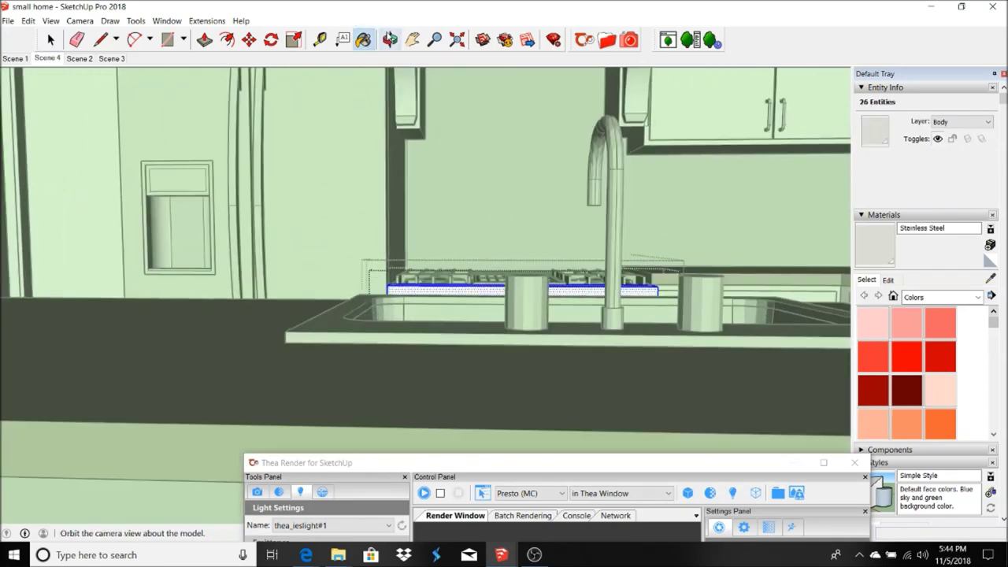
# Select the fridge handle in the Scene 4 view and apply a galvanized metal from the Thea Browser
pyautogui.click(390, 39)
pyautogui.moveTo(528, 253); pyautogui.dragTo(324, 270)
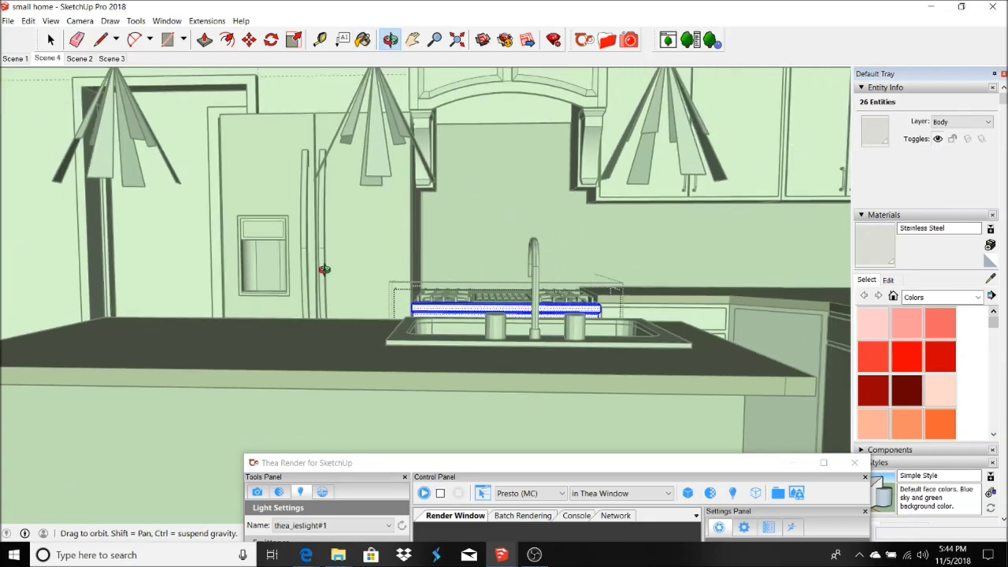
pyautogui.click(47, 58)
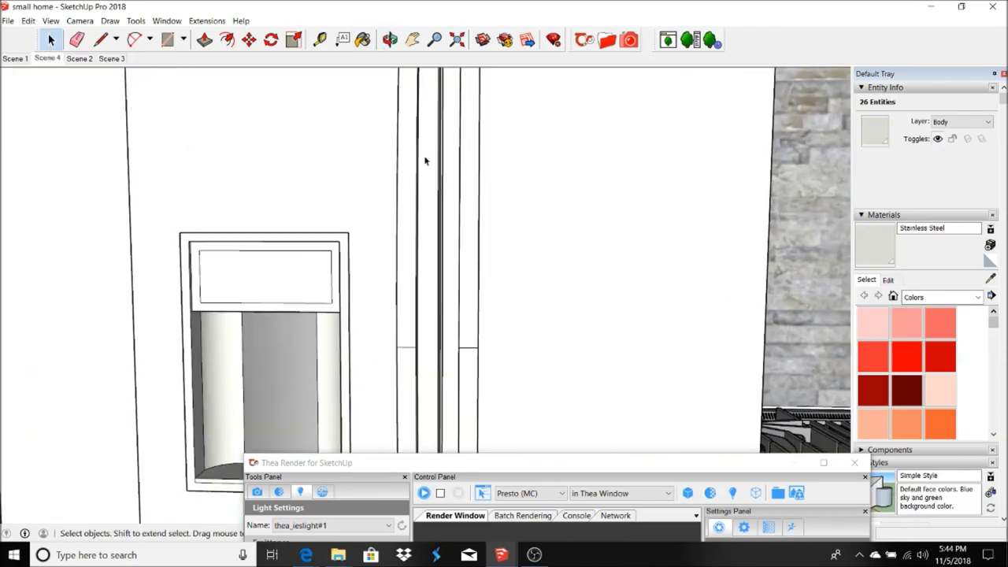
pyautogui.click(410, 151)
pyautogui.tripleClick(407, 139)
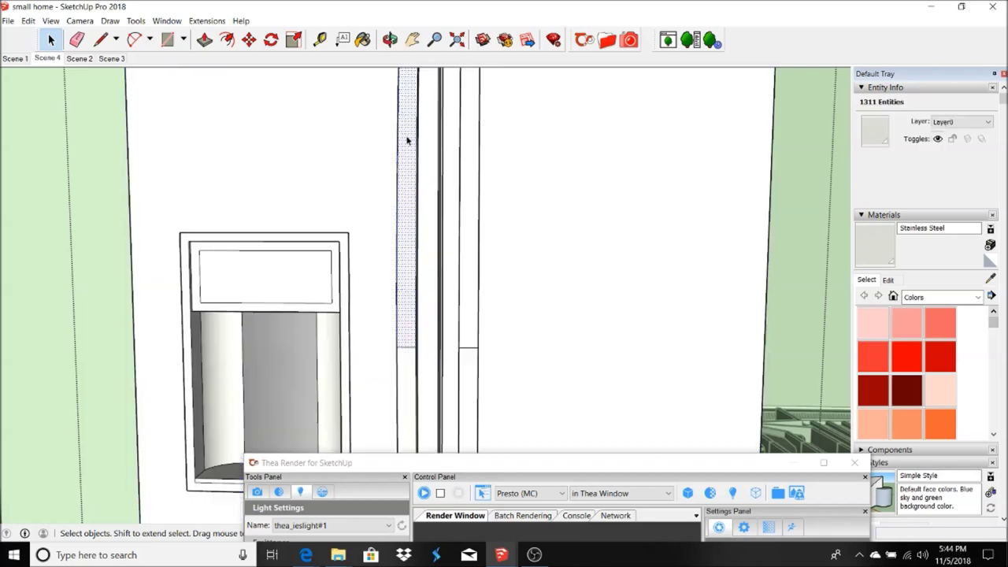
pyautogui.scroll(-3, 398, 297)
pyautogui.click(397, 298)
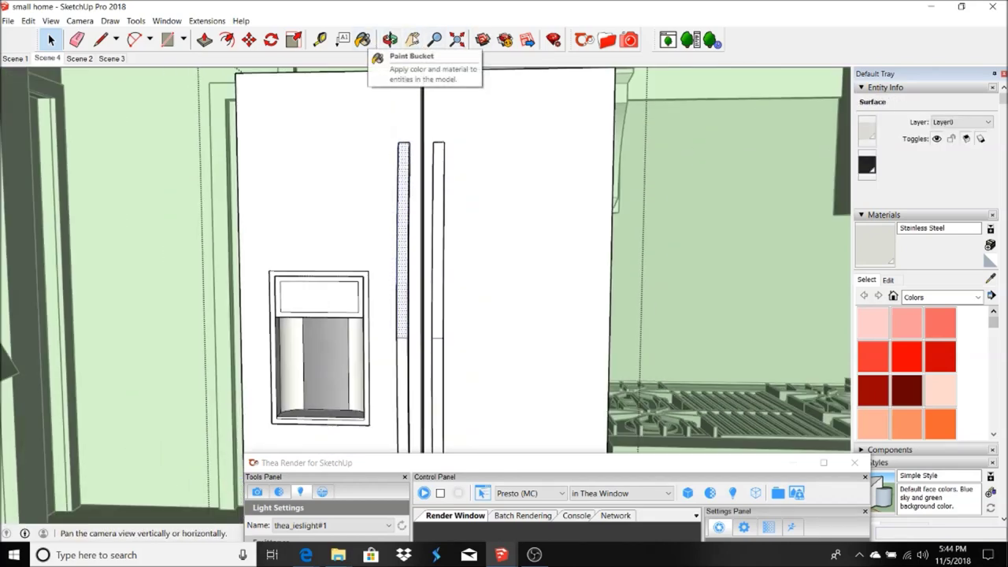
pyautogui.click(364, 39)
pyautogui.click(762, 35)
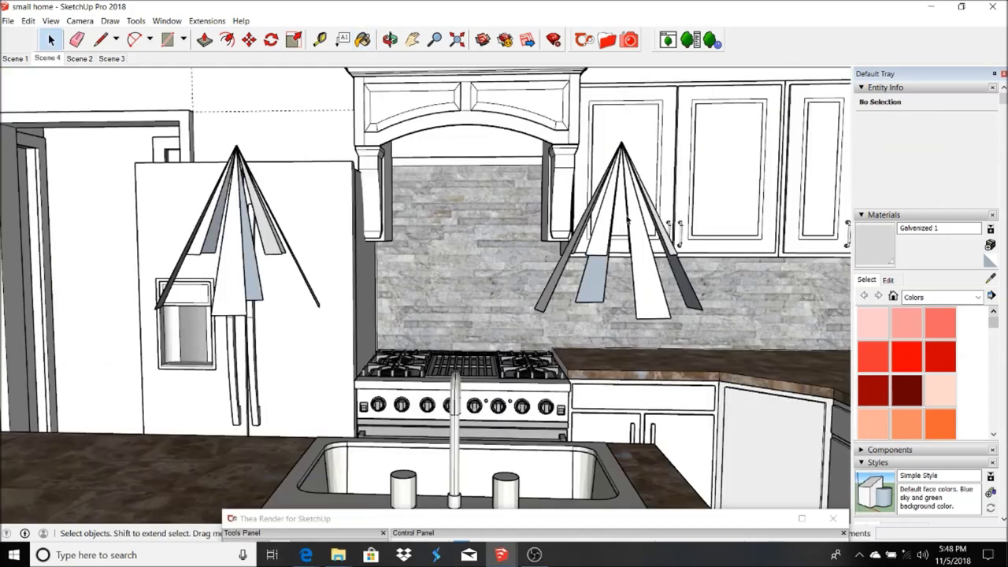
# Copy the pendant light over the counter and paste it in place
pyautogui.click(634, 226)
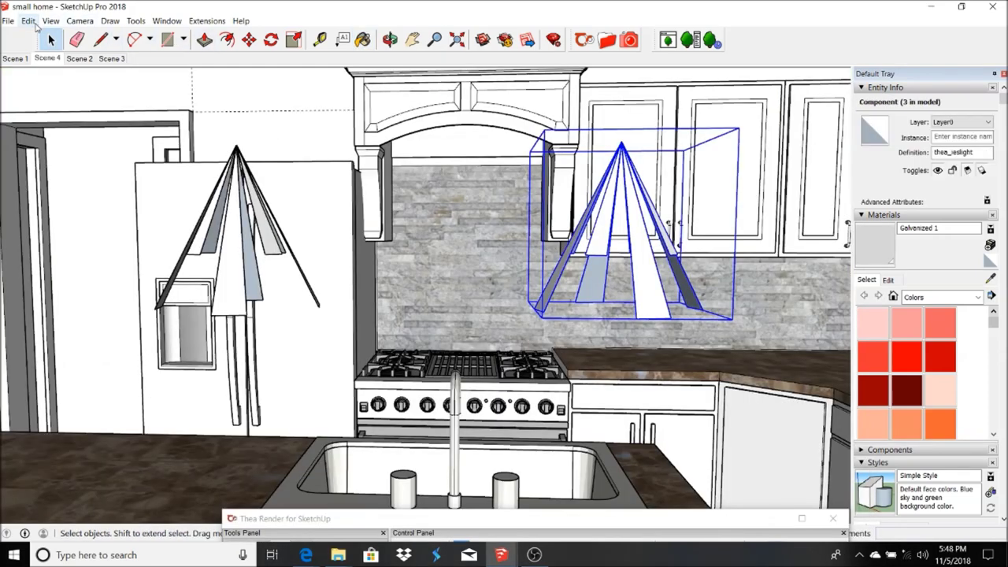
pyautogui.click(29, 21)
pyautogui.click(47, 77)
pyautogui.click(28, 21)
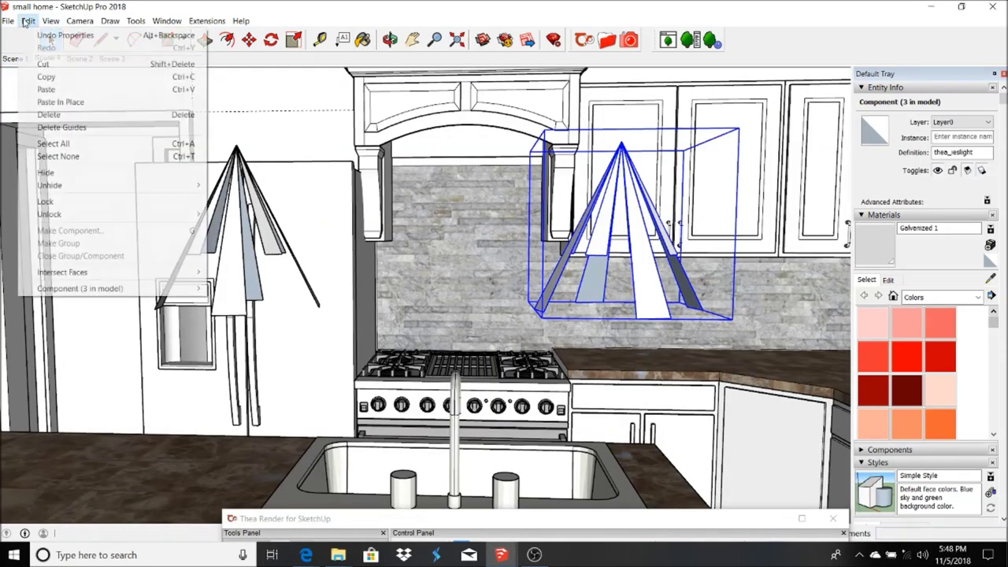
pyautogui.click(61, 102)
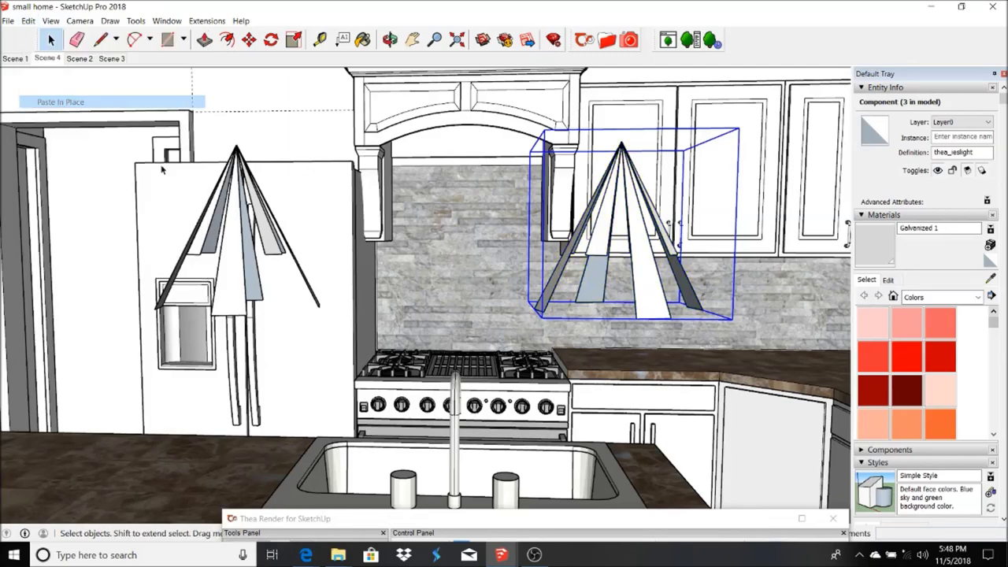
# Move the pendant copy above the stove, just under the range hood
pyautogui.click(248, 40)
pyautogui.click(598, 293)
pyautogui.scroll(5, 432, 306)
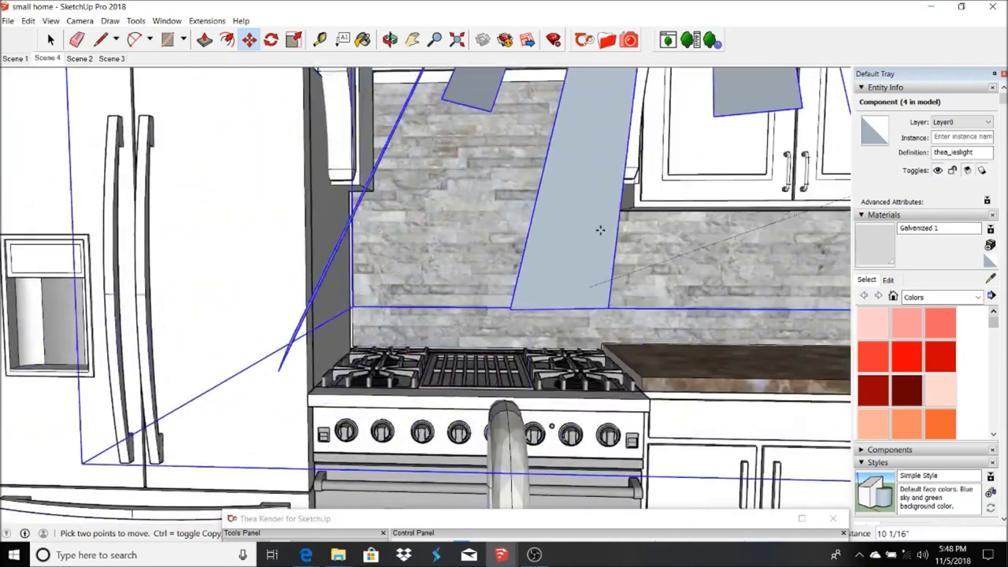
pyautogui.moveTo(600, 230); pyautogui.dragTo(473, 441, button='middle')
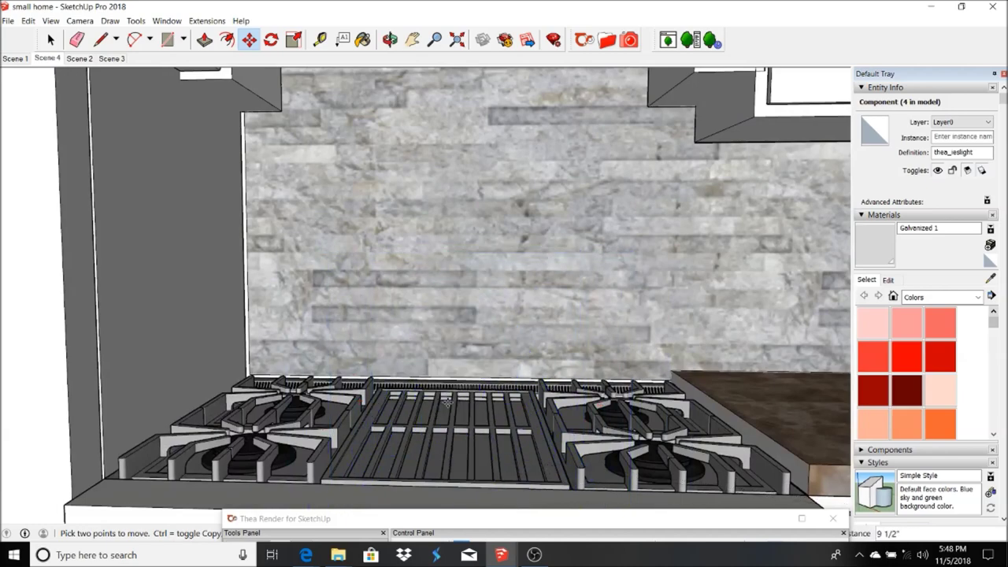
pyautogui.scroll(-3, 463, 366)
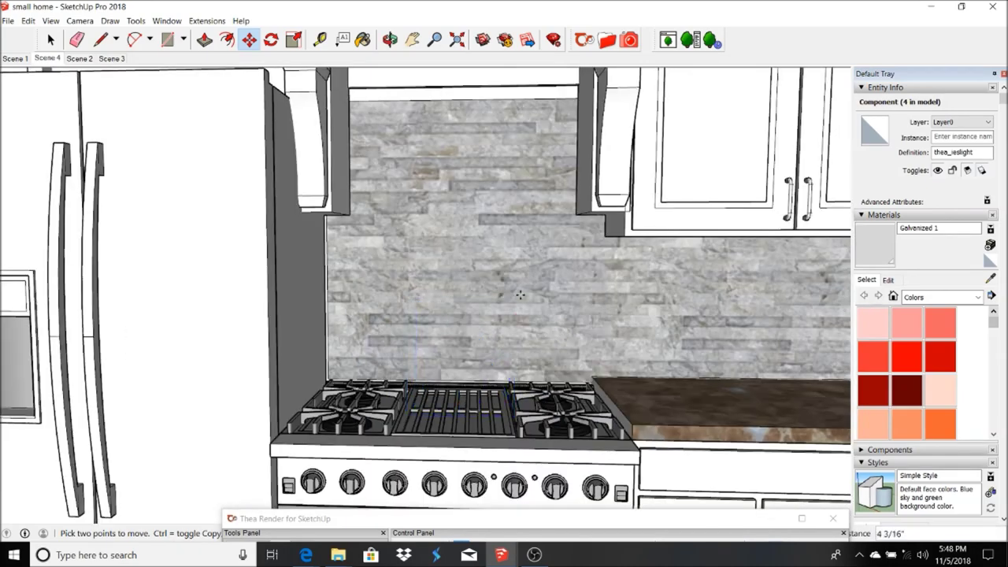
pyautogui.click(526, 126)
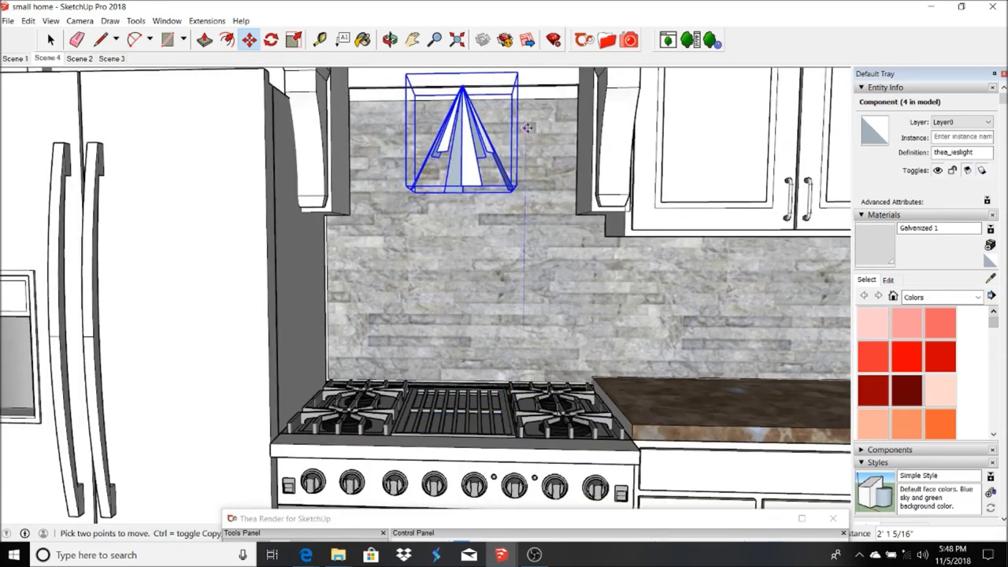
pyautogui.scroll(-3, 423, 204)
pyautogui.scroll(10, 369, 182)
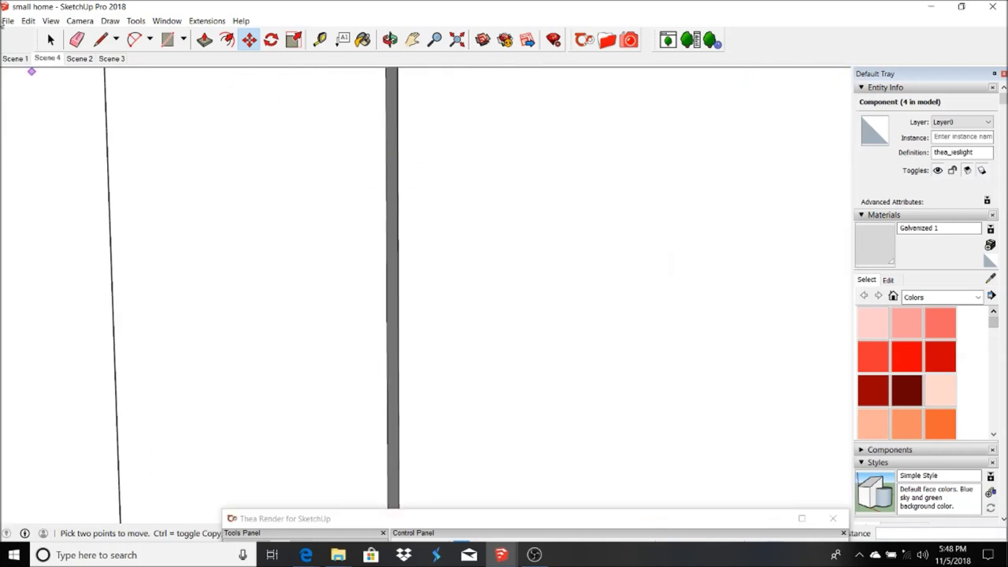
pyautogui.click(50, 41)
pyautogui.click(49, 59)
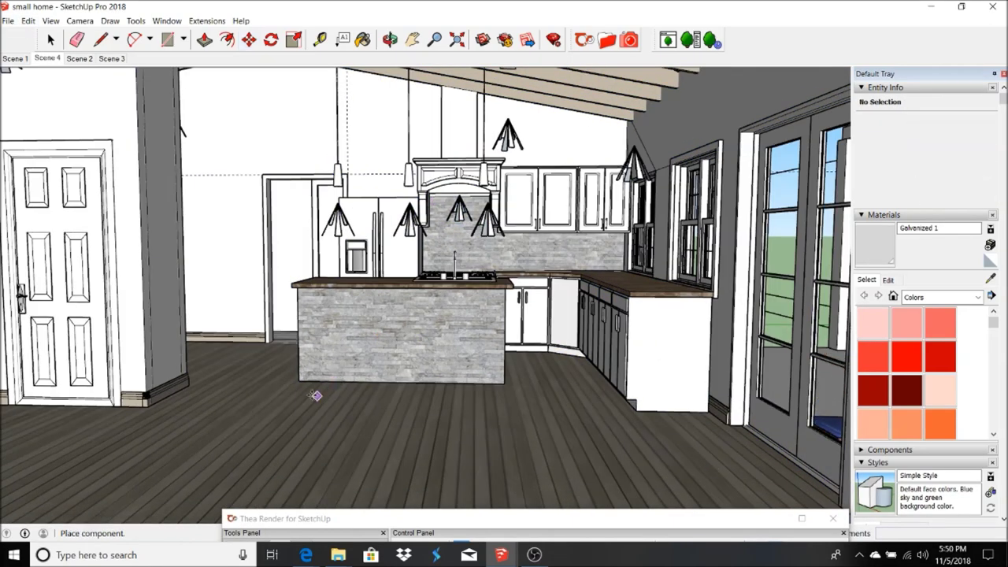
# Place the bar stool on the floor and move it beside the kitchen island
pyautogui.click(634, 413)
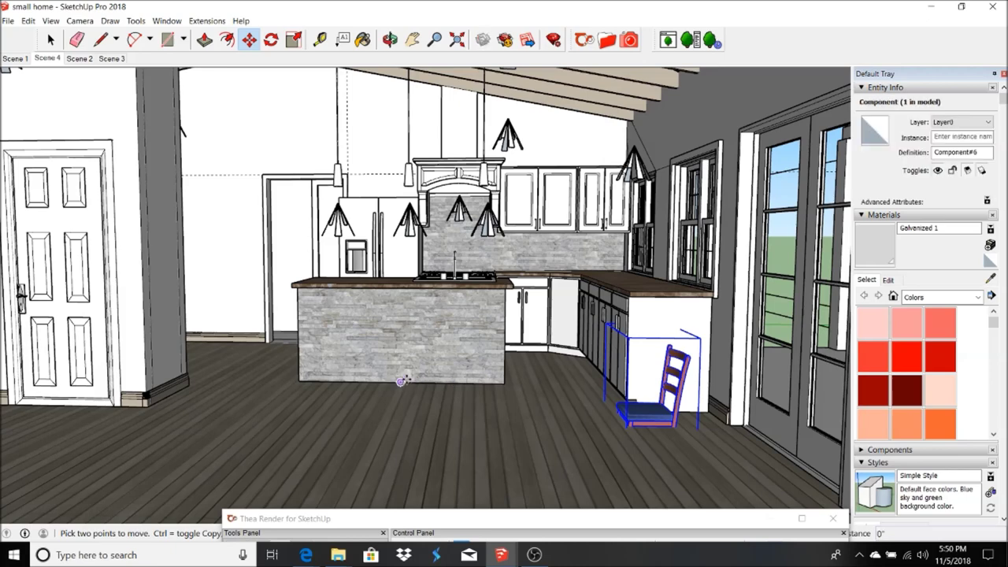
pyautogui.scroll(3, 430, 409)
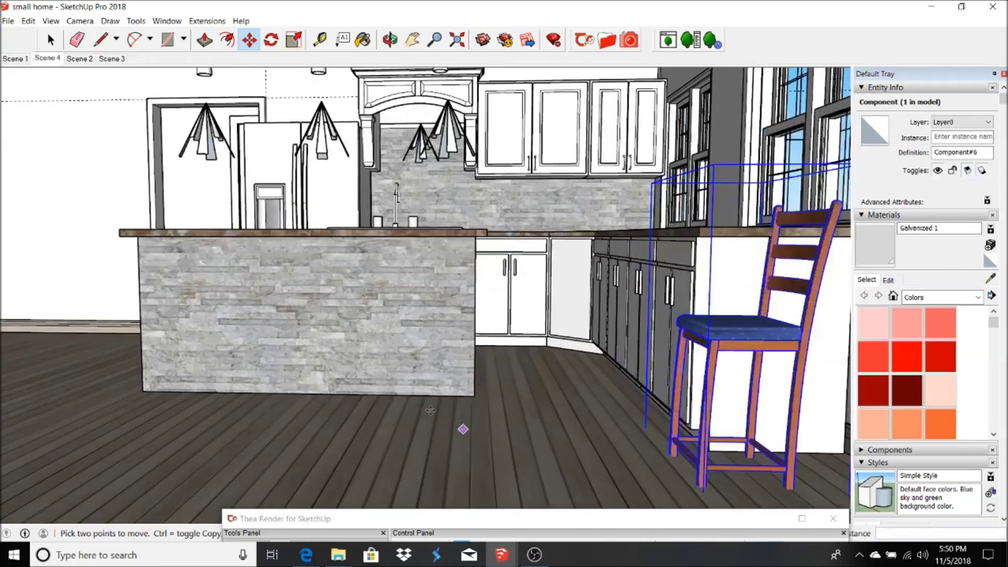
pyautogui.click(430, 409)
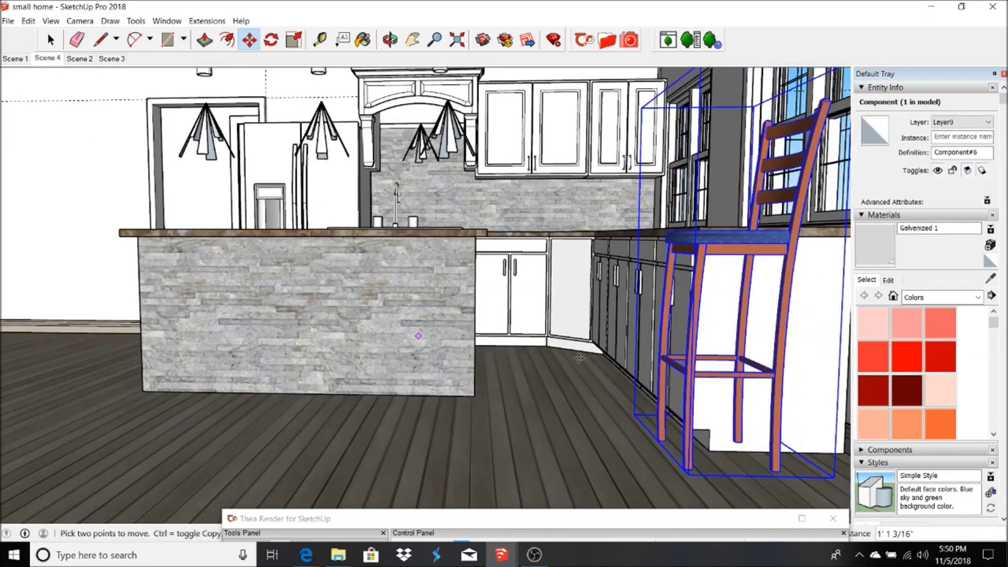
pyautogui.scroll(2, 214, 421)
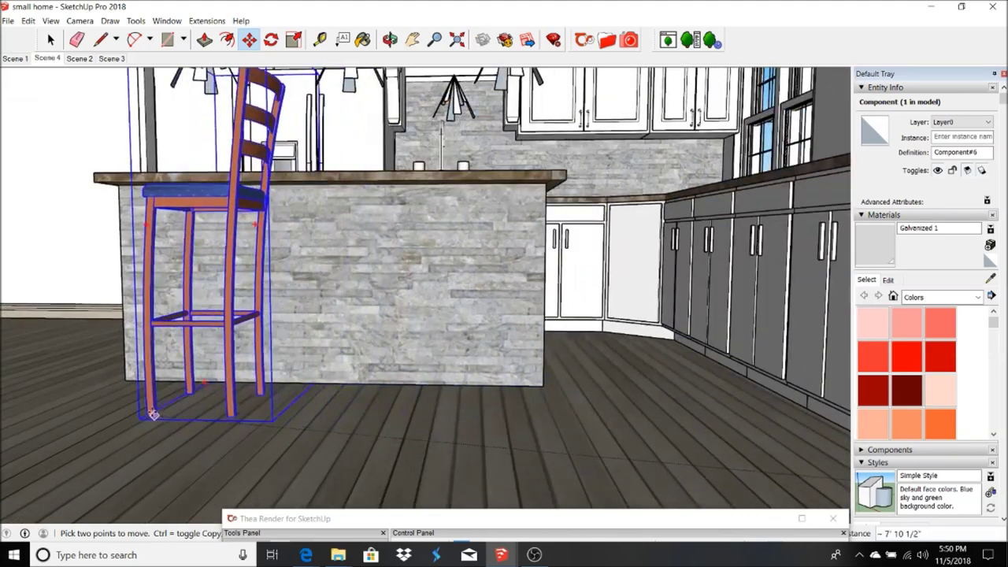
pyautogui.click(142, 406)
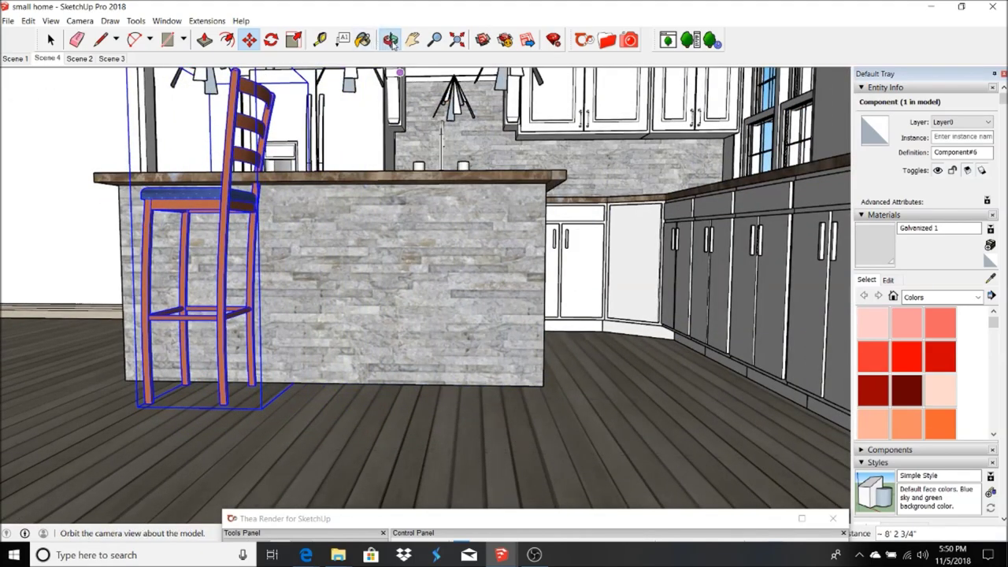
pyautogui.click(392, 40)
pyautogui.moveTo(386, 237); pyautogui.dragTo(421, 263)
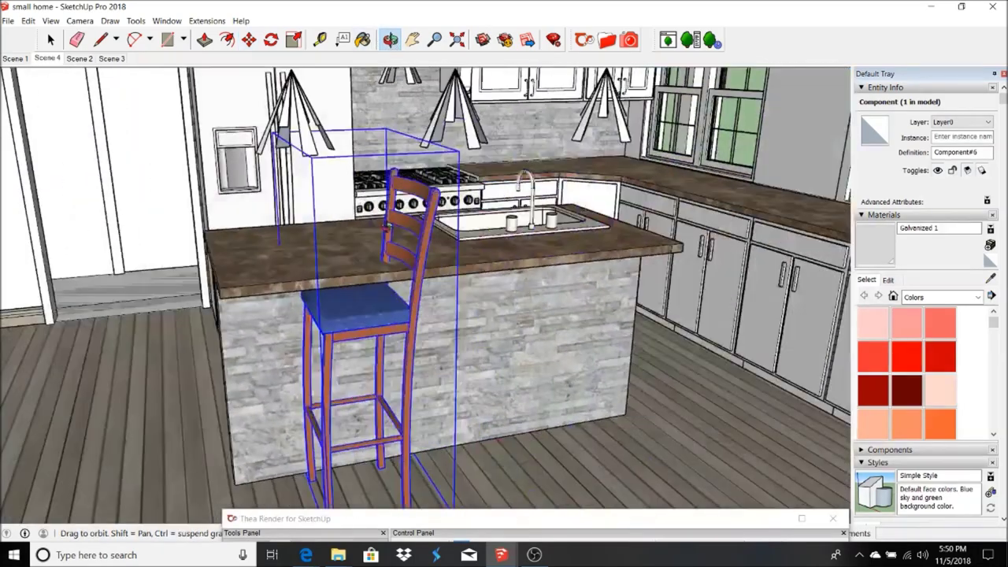
# Rotate the stool 90 degrees to face the island and move it out in front
pyautogui.click(271, 39)
pyautogui.scroll(-3, 346, 197)
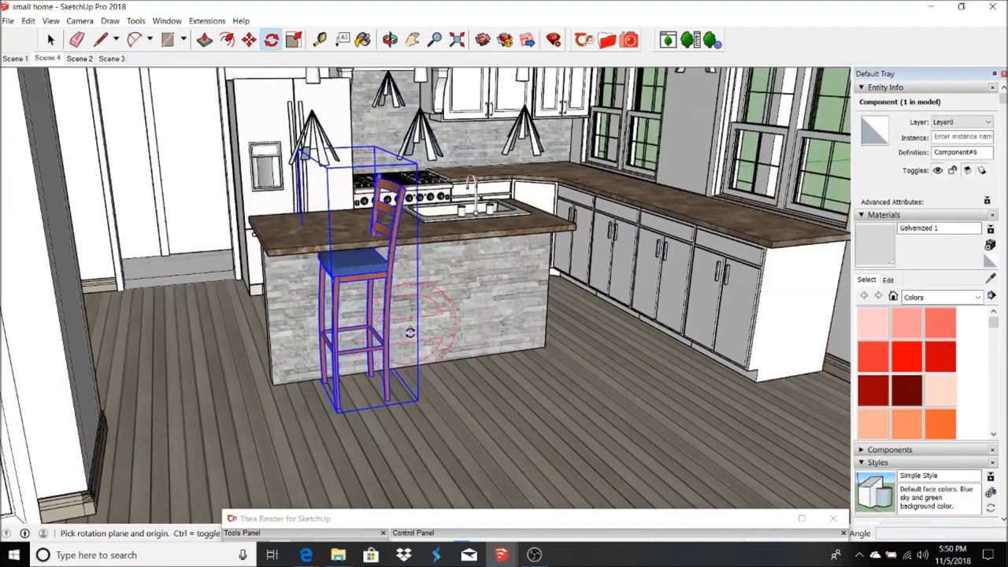
pyautogui.click(440, 378)
pyautogui.click(468, 380)
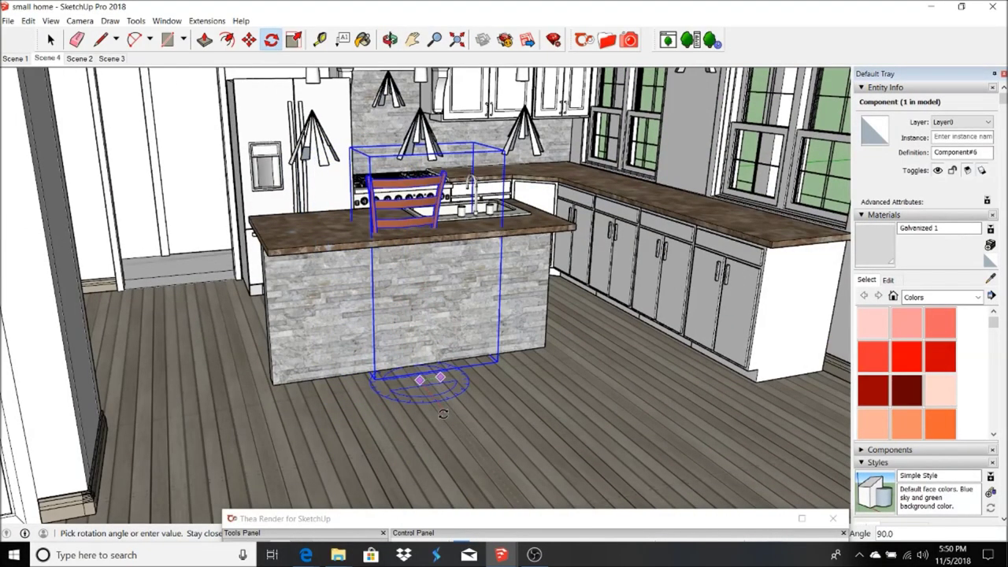
pyautogui.click(441, 347)
pyautogui.click(249, 39)
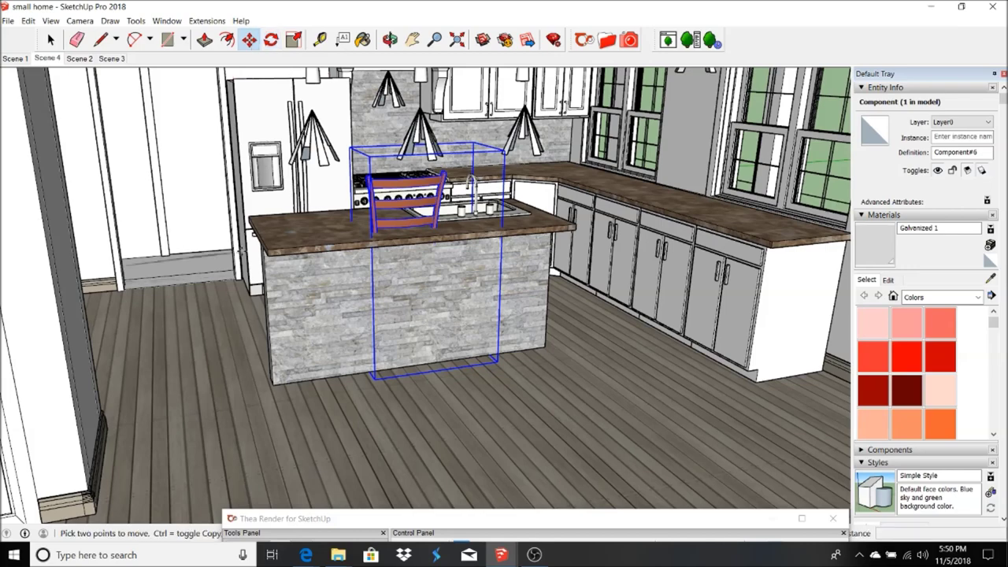
pyautogui.click(241, 401)
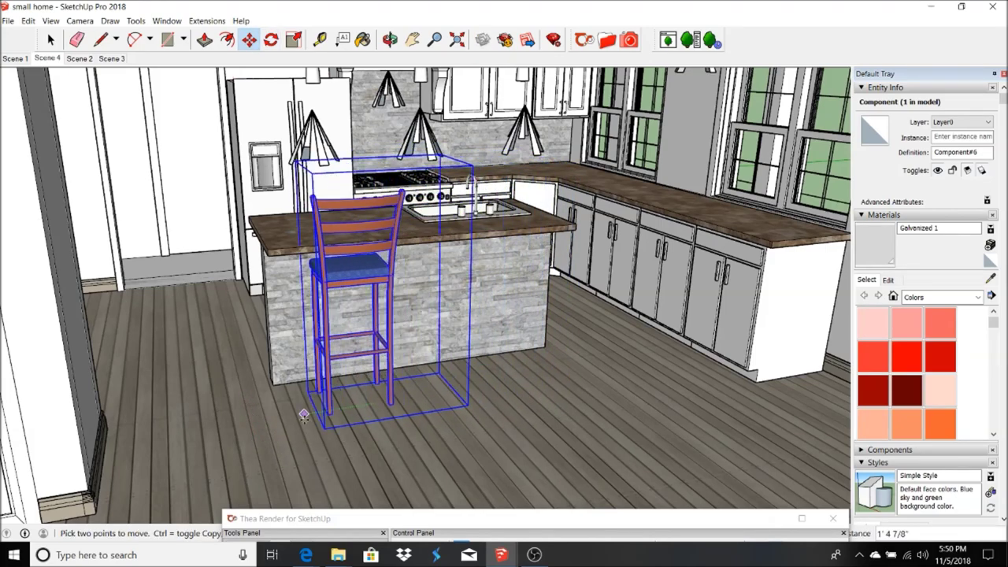
# Copy the bar stool and paste the copy in place
pyautogui.click(389, 39)
pyautogui.moveTo(260, 173); pyautogui.dragTo(185, 246)
pyautogui.scroll(3, 185, 247)
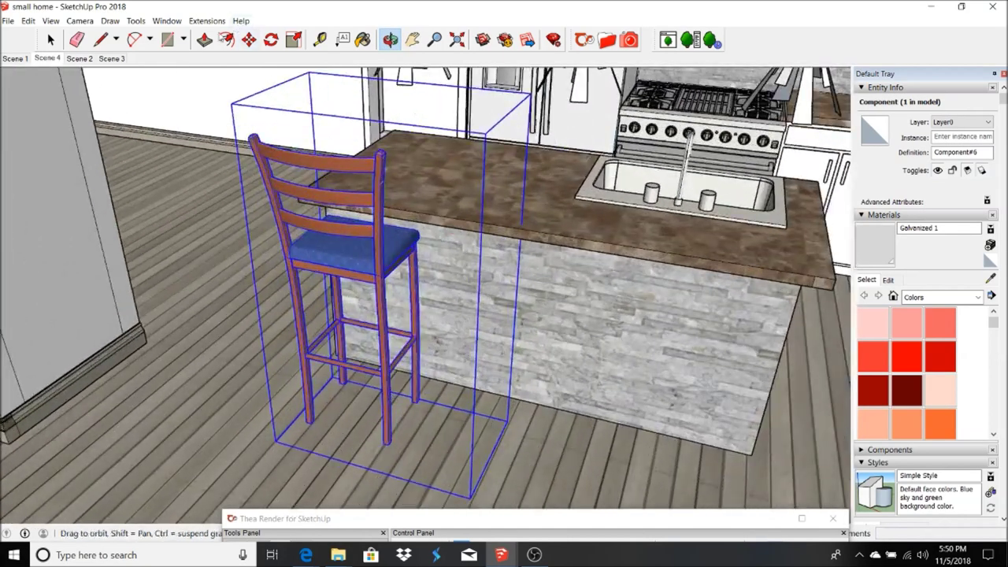
pyautogui.click(29, 21)
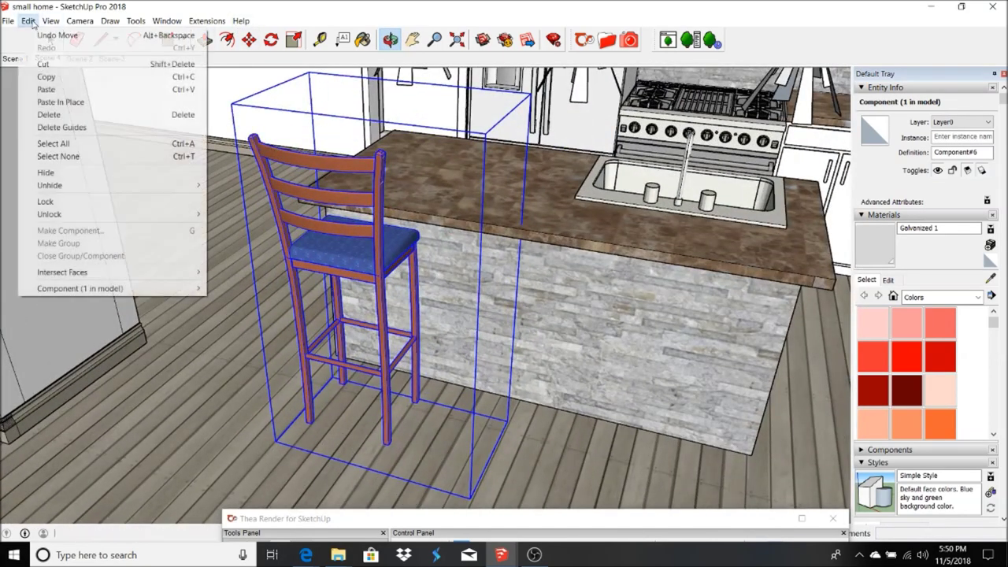
pyautogui.click(47, 77)
pyautogui.click(35, 22)
pyautogui.click(61, 102)
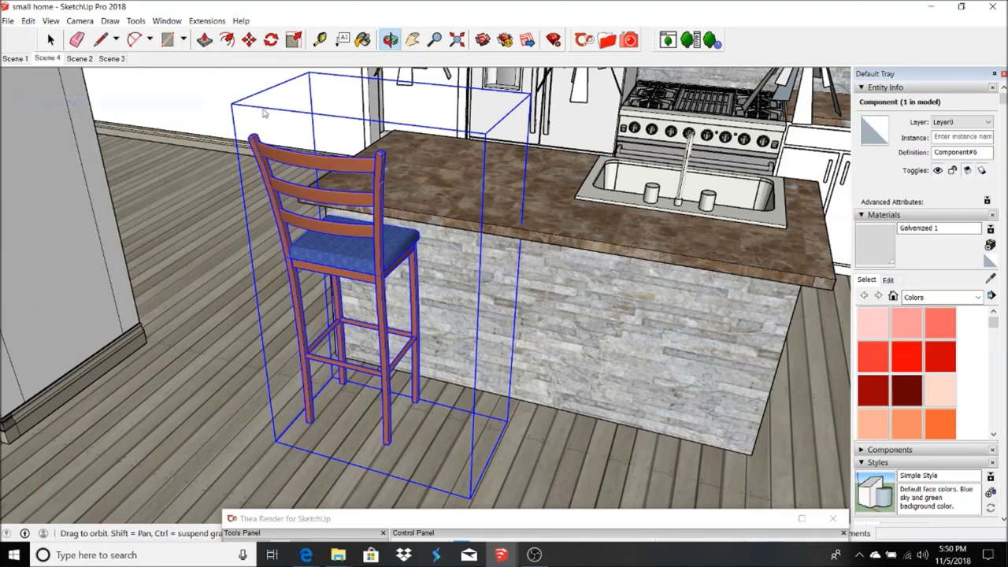
# Move the pasted stool copy right beside the original
pyautogui.click(249, 39)
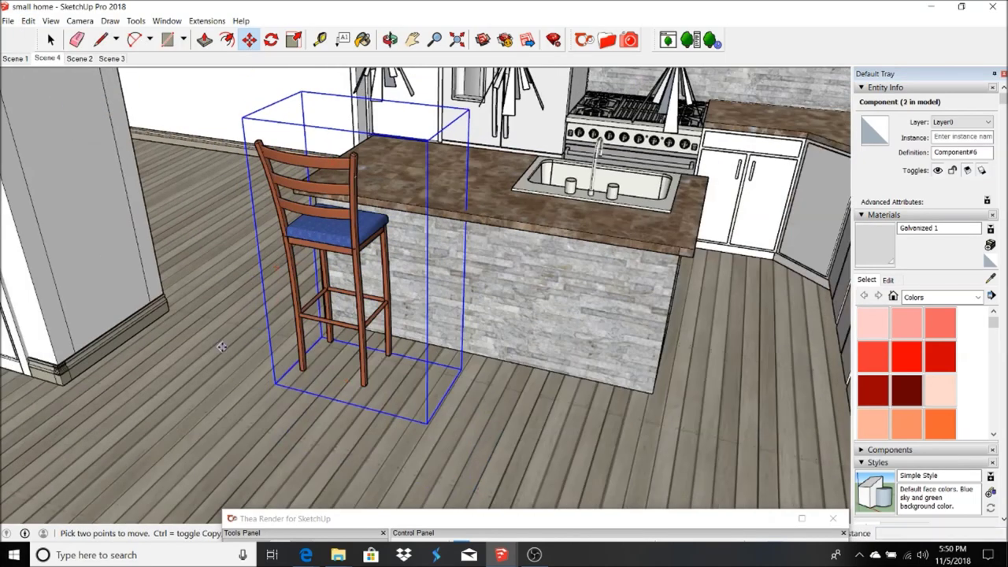
pyautogui.click(316, 370)
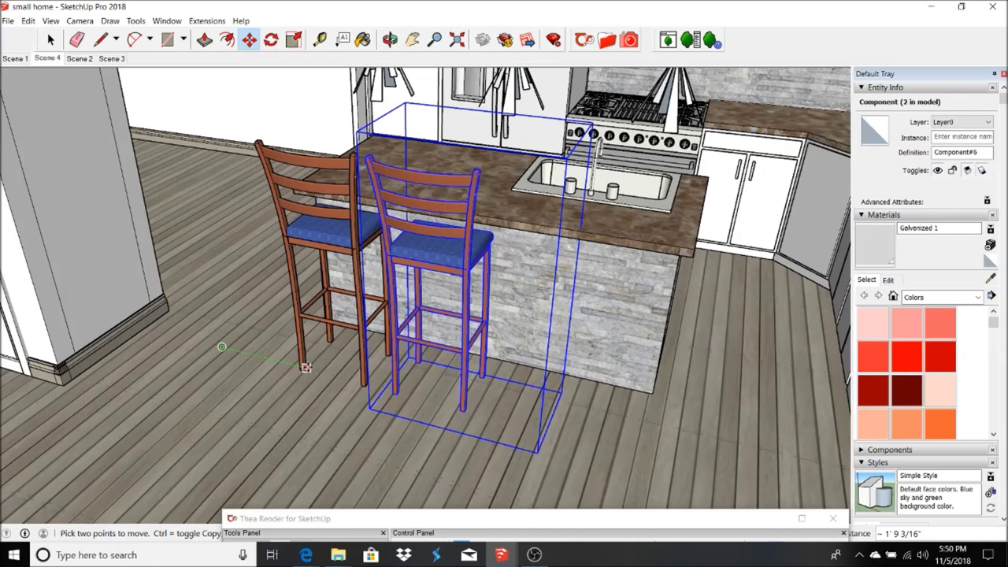
pyautogui.click(311, 367)
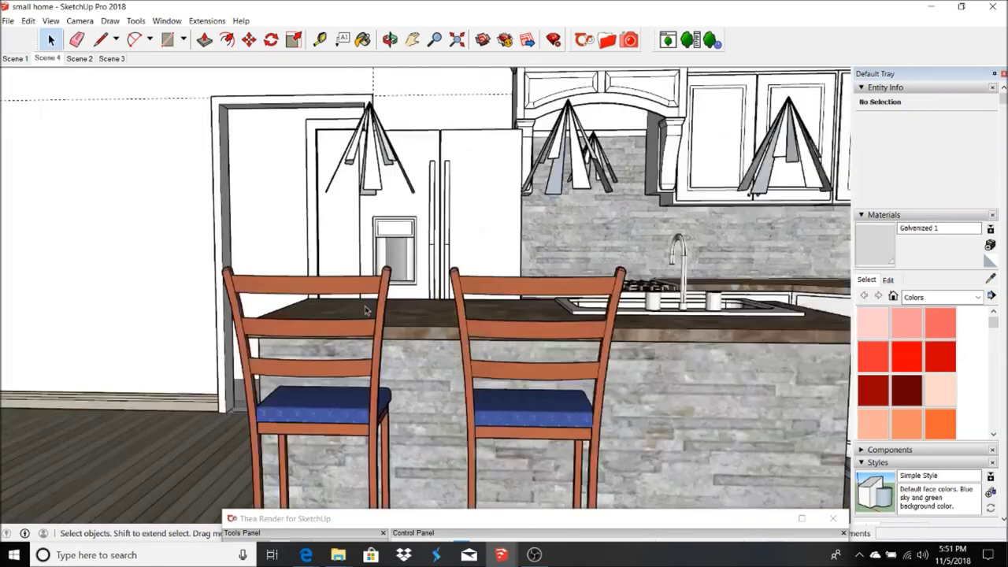
pyautogui.click(364, 285)
# Open the stool component for editing and load Matte_White from the Thea material library
pyautogui.doubleClick(365, 285)
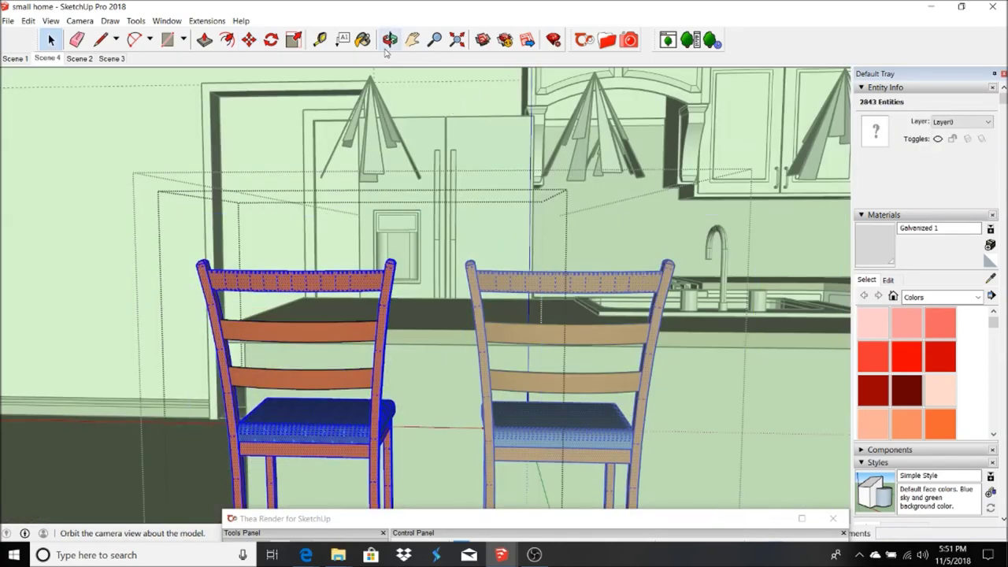
pyautogui.click(606, 39)
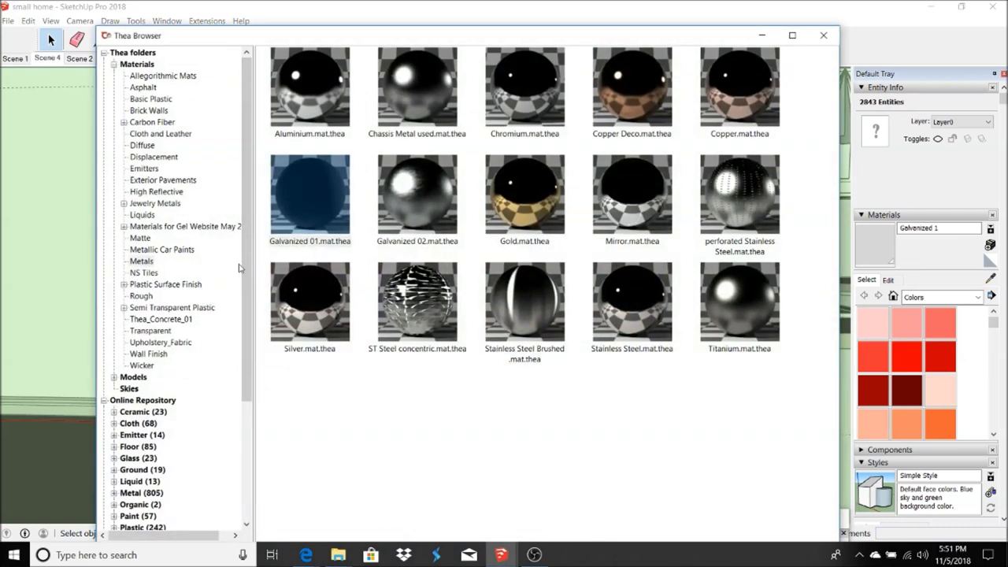
pyautogui.moveTo(250, 270); pyautogui.dragTo(236, 433)
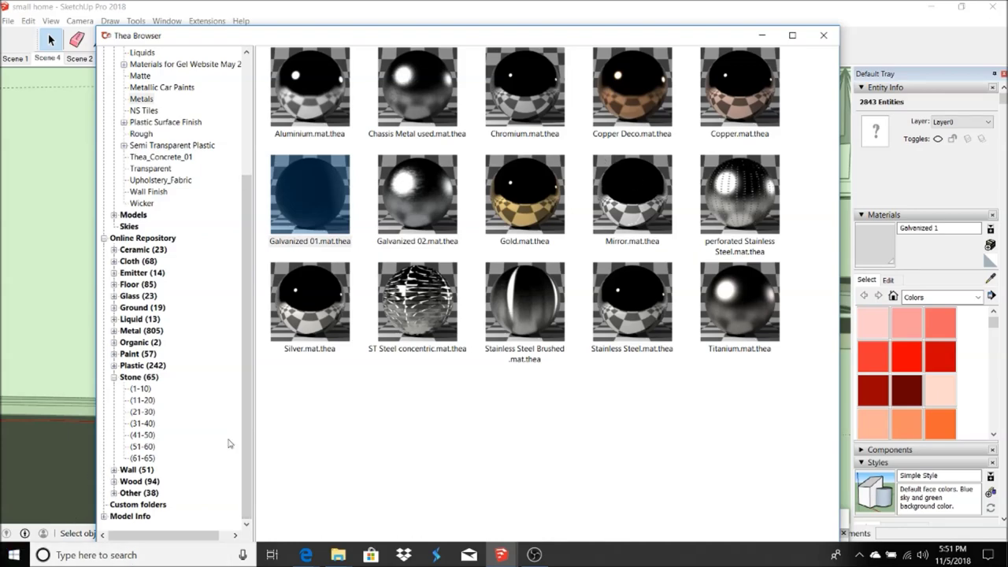
pyautogui.moveTo(551, 35)
pyautogui.mouseDown()
pyautogui.moveTo(988, 376)
pyautogui.moveTo(991, 415)
pyautogui.moveTo(825, 1)
pyautogui.moveTo(677, 18)
pyautogui.mouseUp()
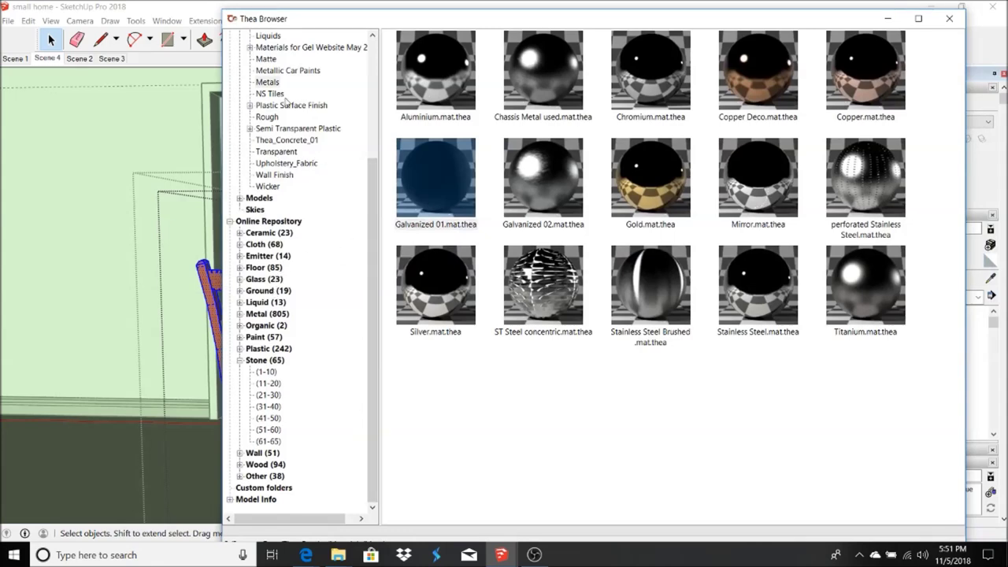
pyautogui.click(266, 59)
pyautogui.doubleClick(519, 162)
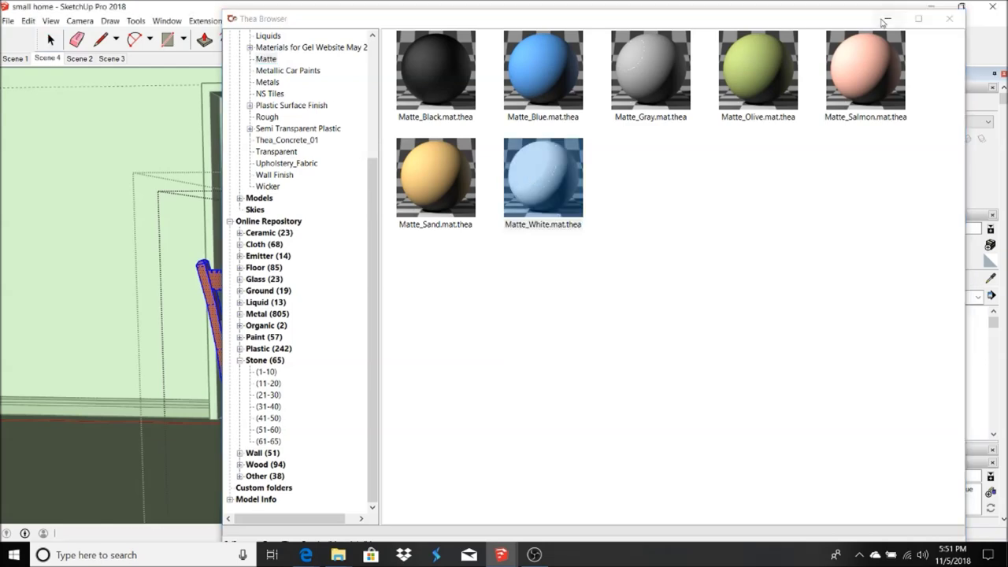
pyautogui.click(887, 18)
# Paint the stool frame, back slats and legs Matte_White
pyautogui.click(313, 277)
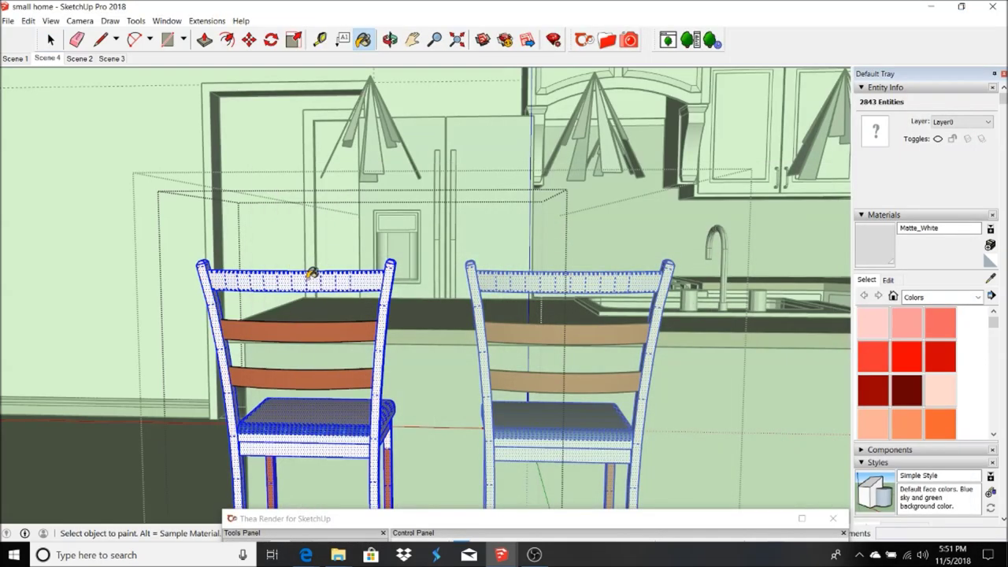
pyautogui.click(302, 327)
pyautogui.click(299, 364)
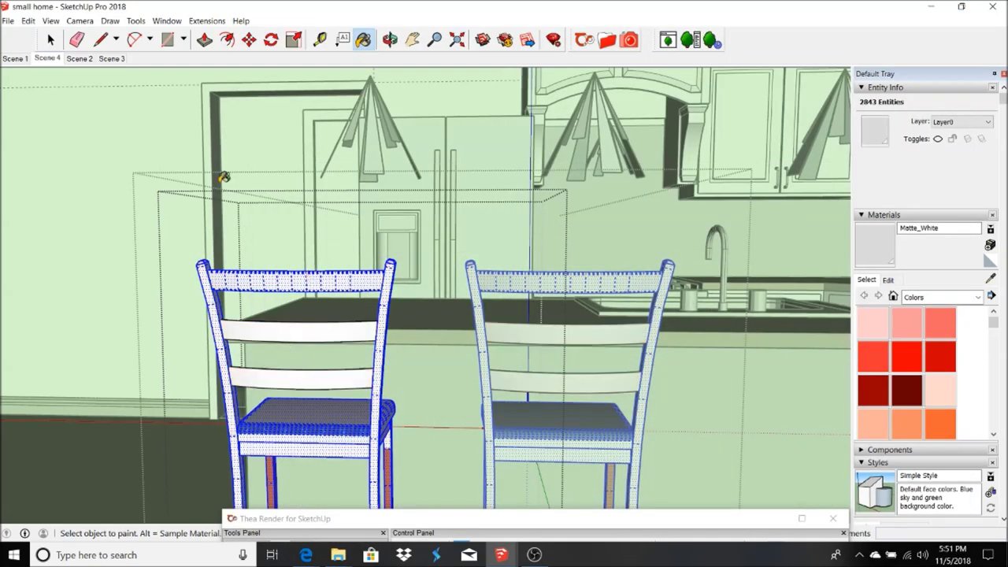
pyautogui.click(47, 41)
pyautogui.scroll(-4, 333, 281)
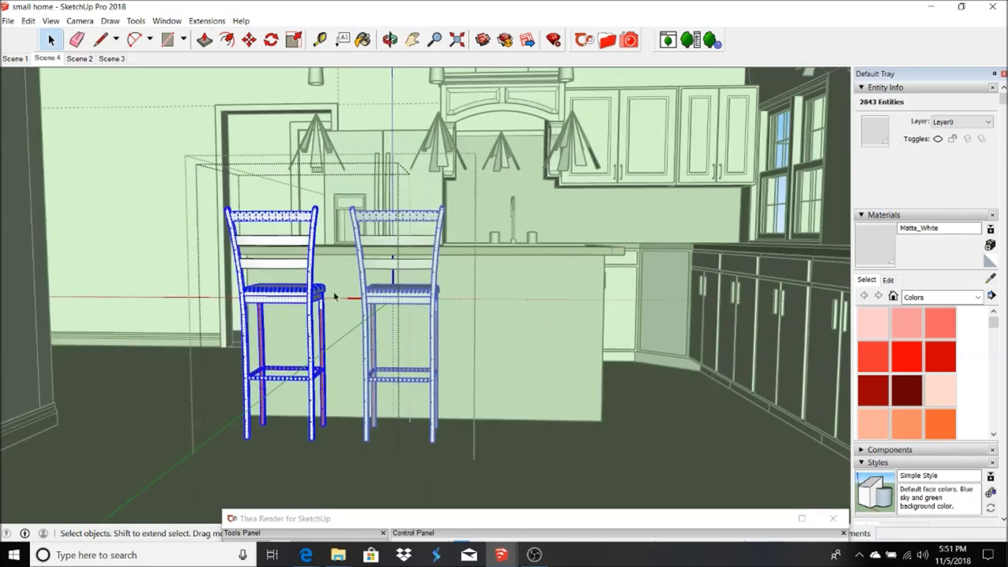
pyautogui.scroll(2, 333, 281)
pyautogui.click(363, 39)
pyautogui.scroll(3, 299, 331)
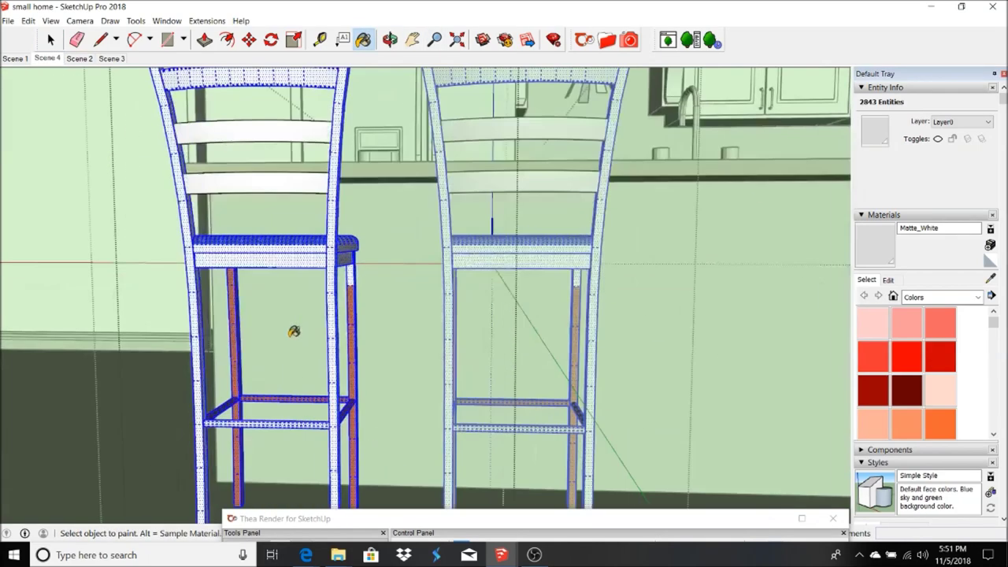
pyautogui.click(234, 293)
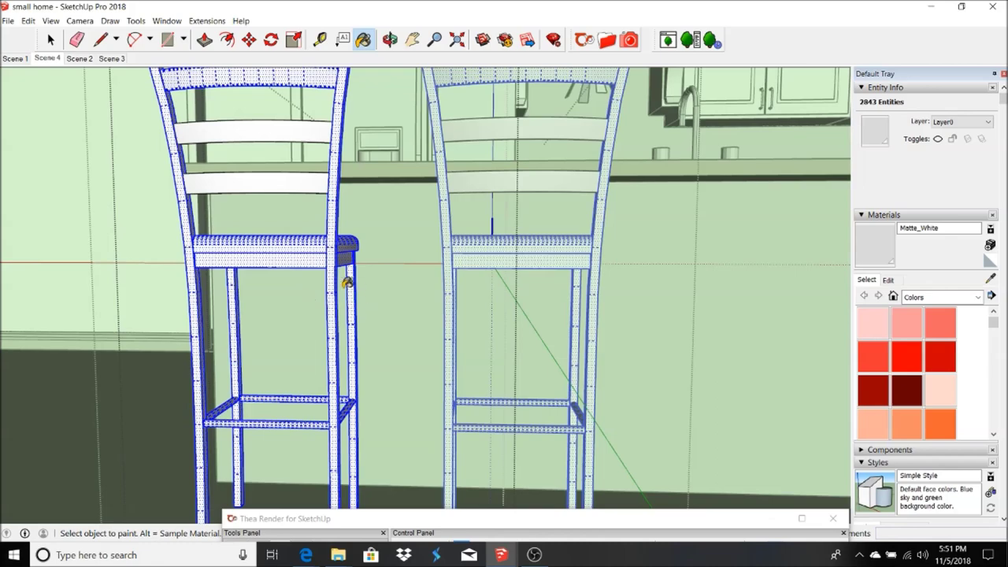
pyautogui.click(49, 39)
pyautogui.scroll(2, 252, 259)
pyautogui.click(263, 244)
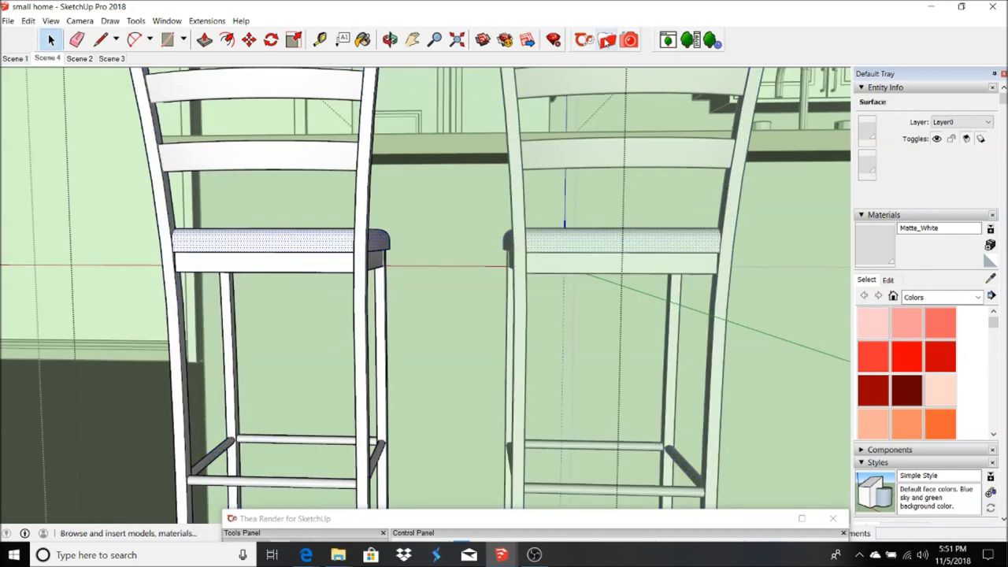
# Load the 2x2_leather_03 material from the Thea Cloth materials
pyautogui.click(606, 39)
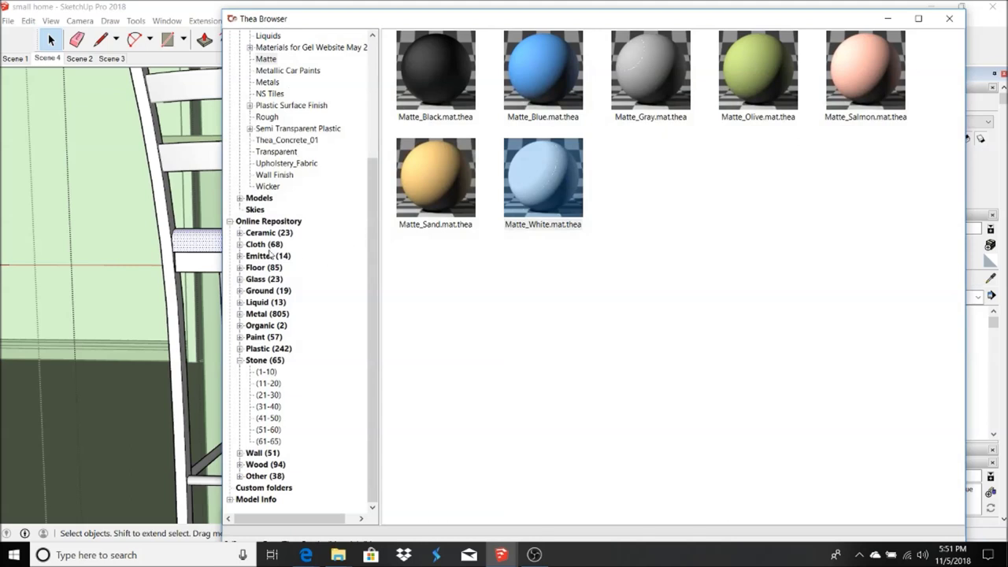
pyautogui.click(239, 245)
pyautogui.click(267, 290)
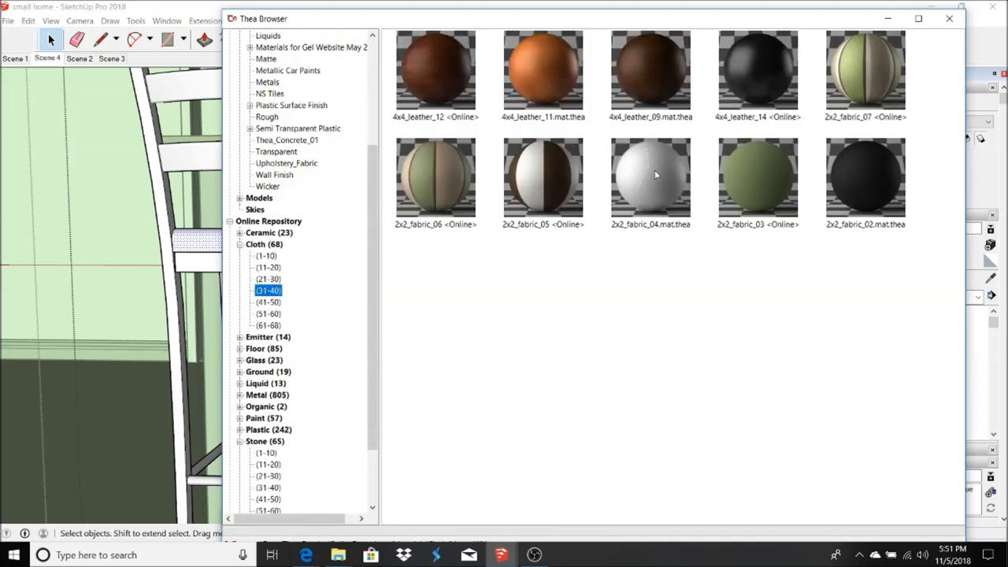
pyautogui.press('Down')
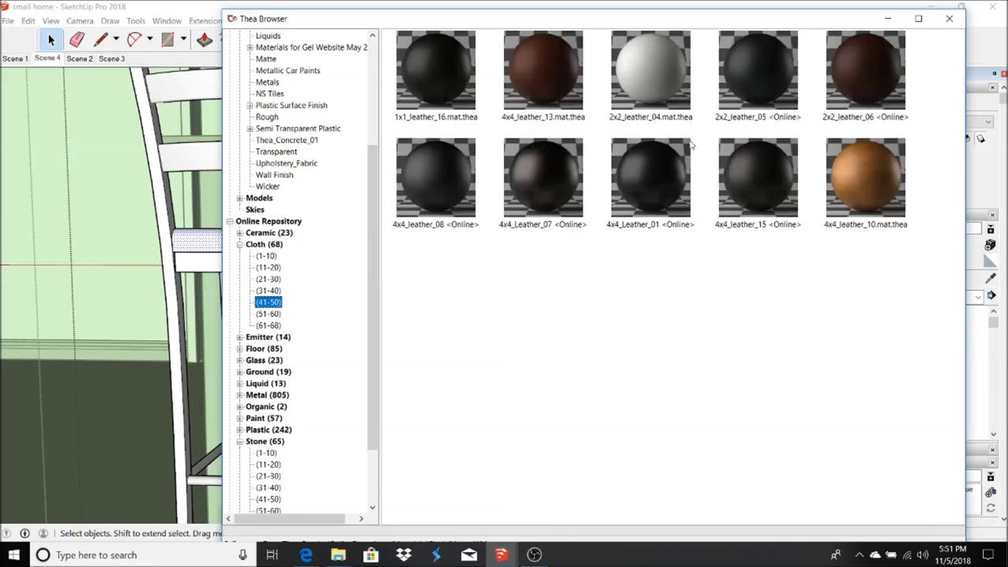
pyautogui.press('Down')
pyautogui.click(753, 184)
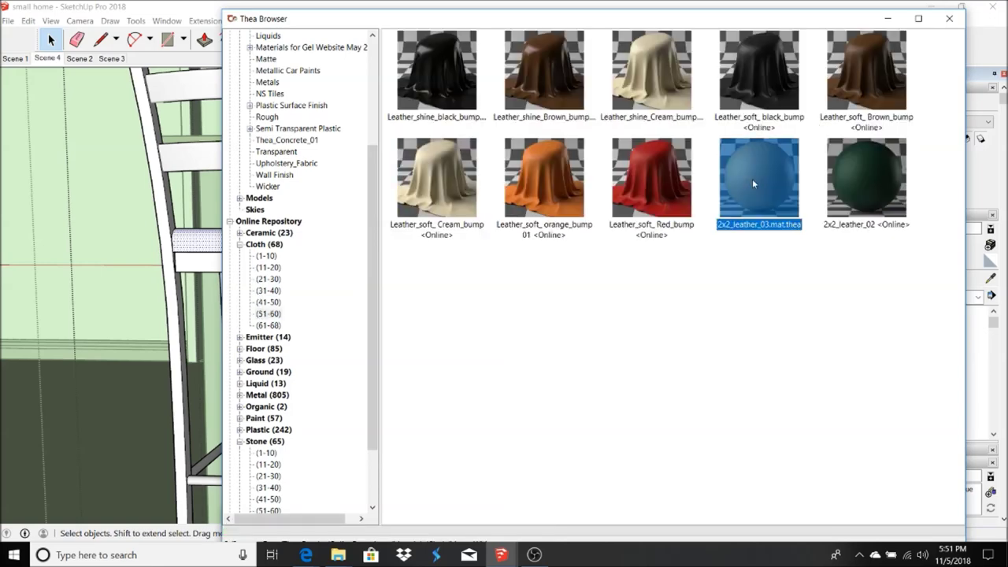
pyautogui.click(887, 18)
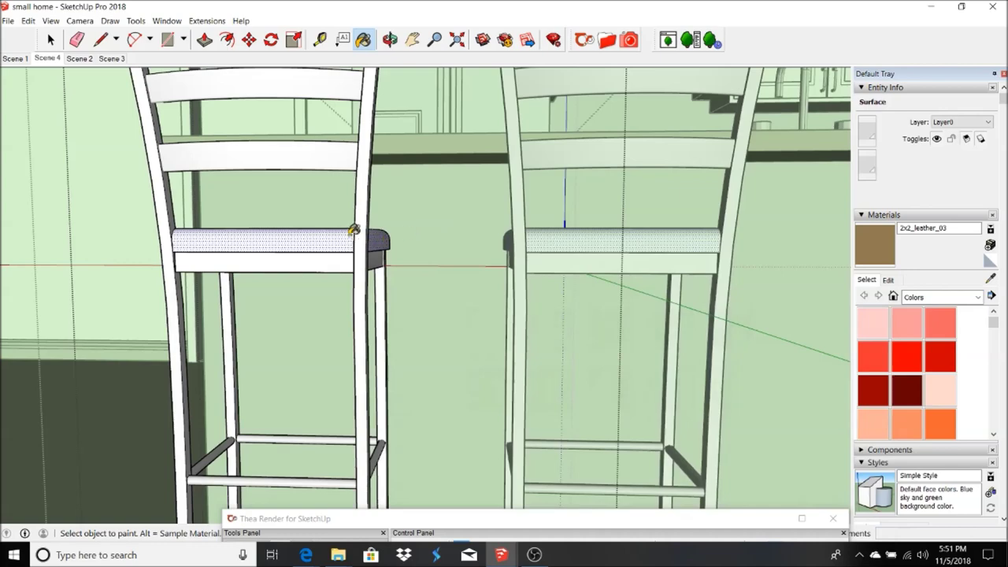
# Paint the stool seat and its front edge brown 2x2_leather_03 leather
pyautogui.click(347, 233)
pyautogui.click(347, 241)
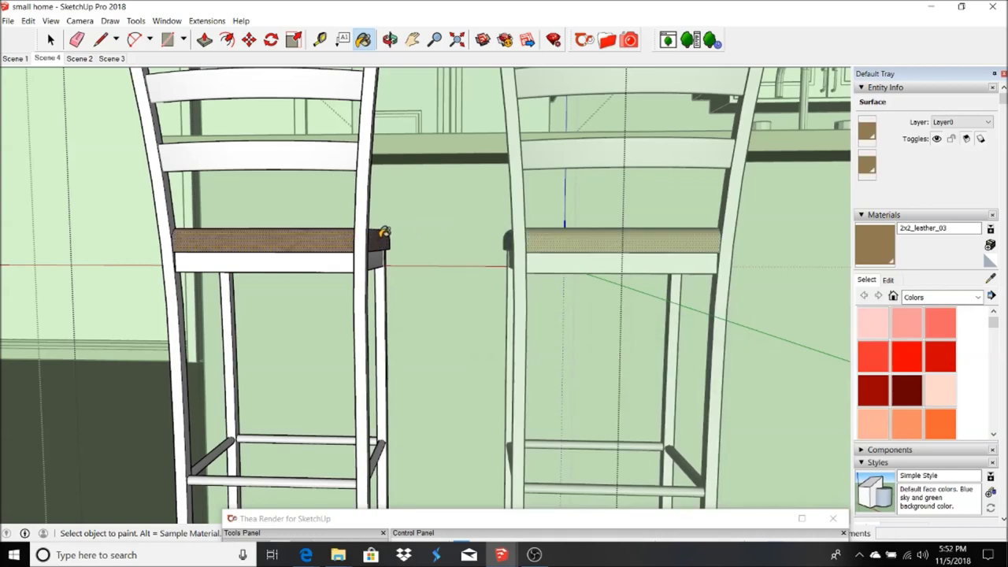
pyautogui.click(390, 39)
pyautogui.moveTo(346, 251); pyautogui.dragTo(377, 177)
pyautogui.moveTo(377, 177)
pyautogui.mouseDown(button='middle')
pyautogui.moveTo(387, 142)
pyautogui.moveTo(366, 159)
pyautogui.mouseUp(button='middle')
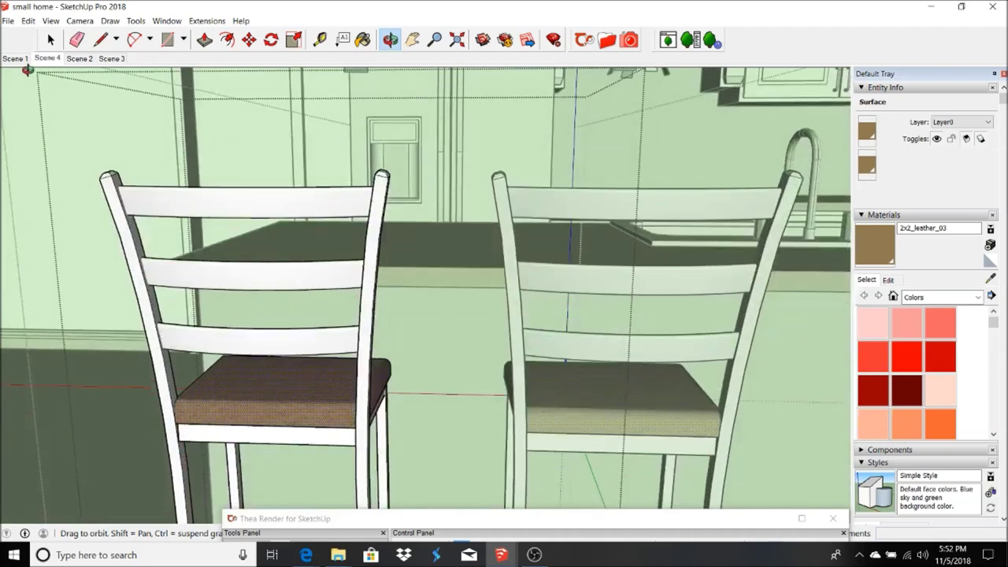
pyautogui.click(46, 57)
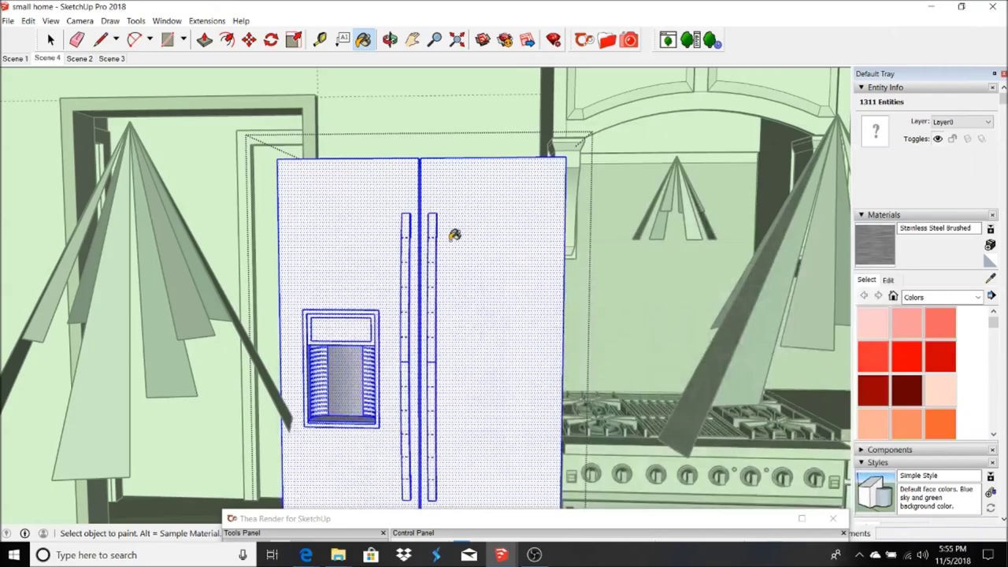
# Paint the fridge Stainless Steel Brushed and maximize the Thea Render window
pyautogui.click(454, 235)
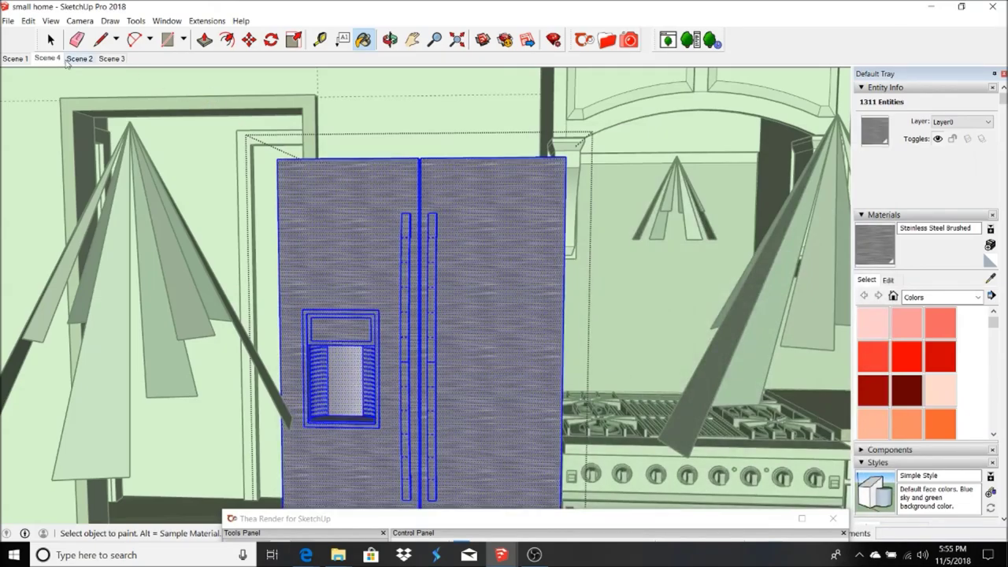
pyautogui.click(48, 59)
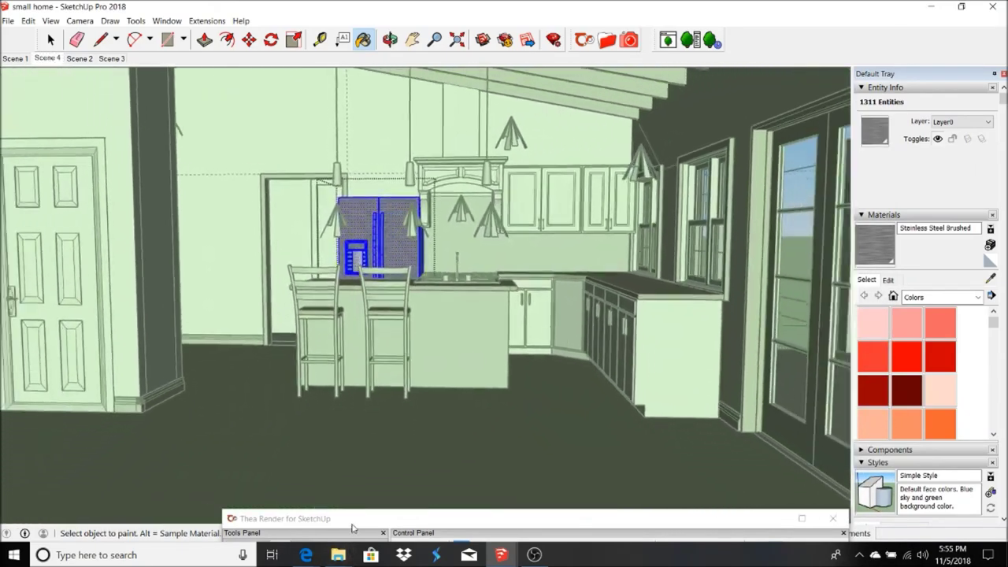
pyautogui.doubleClick(353, 520)
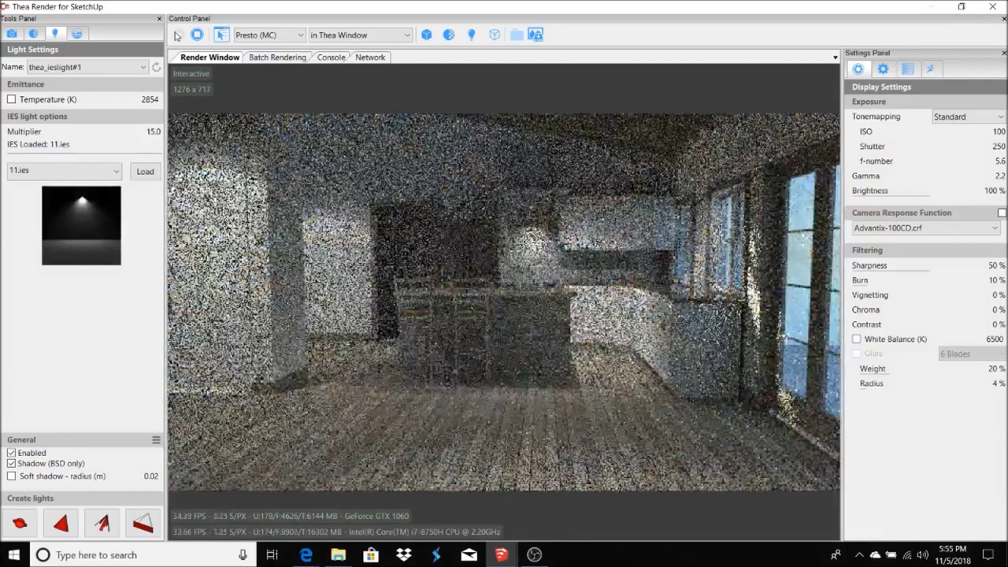